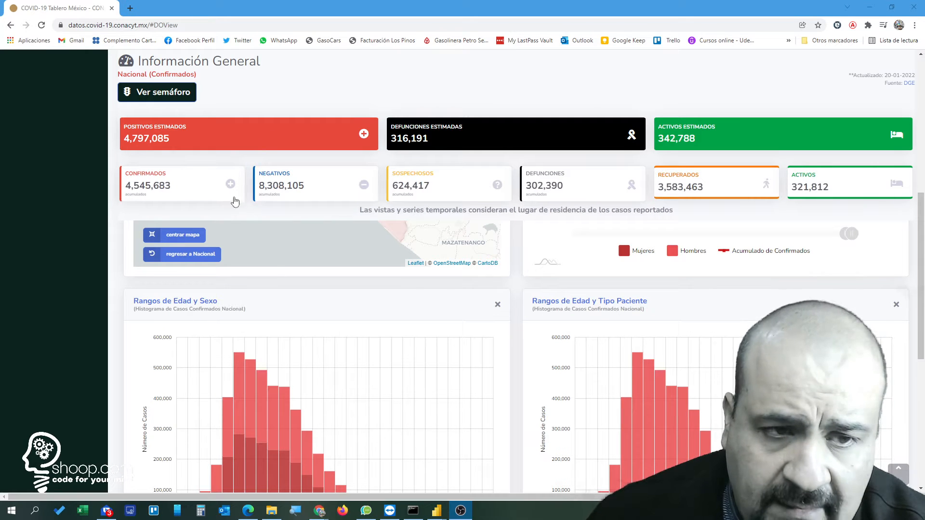
Step: Review the national COVID-19 overview figures and reframe the confirmed-cases map to show all of Mexico
{"action": "scroll", "coordinate": [239, 195], "scroll_direction": "up", "scroll_amount": 4}
{"action": "scroll", "coordinate": [145, 135], "scroll_direction": "up", "scroll_amount": 2}
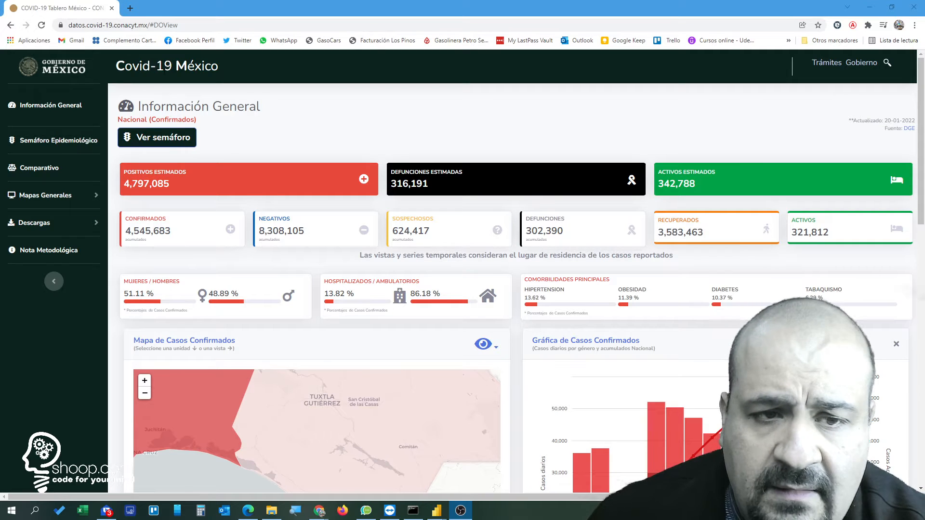
{"action": "scroll", "coordinate": [361, 323], "scroll_direction": "down", "scroll_amount": 3}
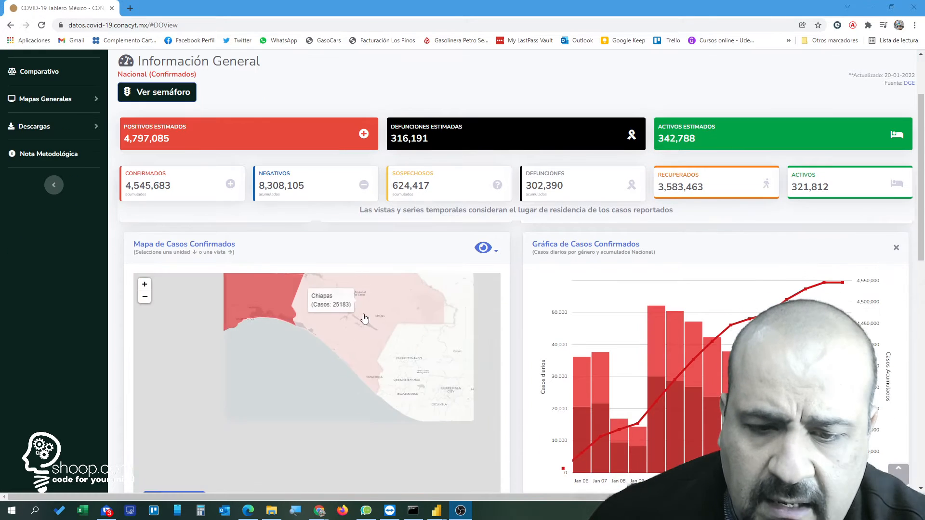
{"action": "scroll", "coordinate": [285, 336], "scroll_direction": "down", "scroll_amount": 5}
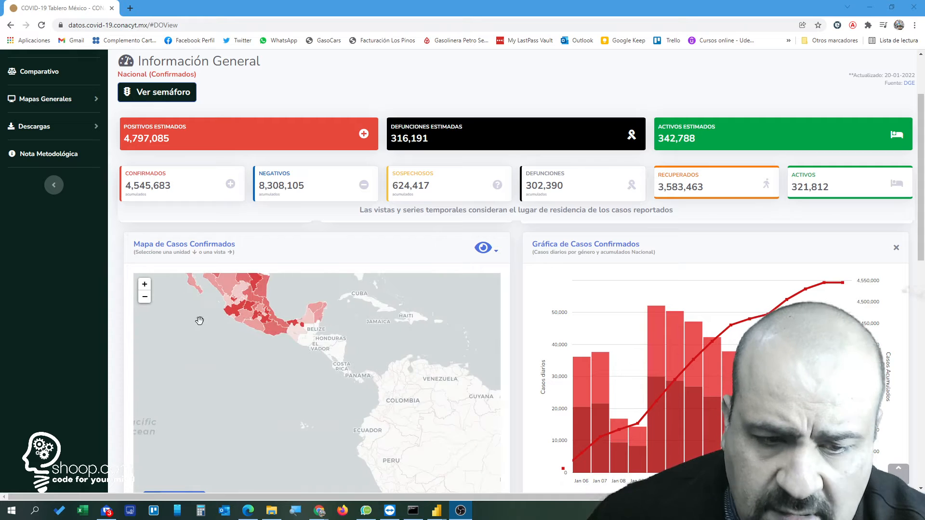
{"action": "left_click_drag", "start_coordinate": [216, 409], "coordinate": [226, 443]}
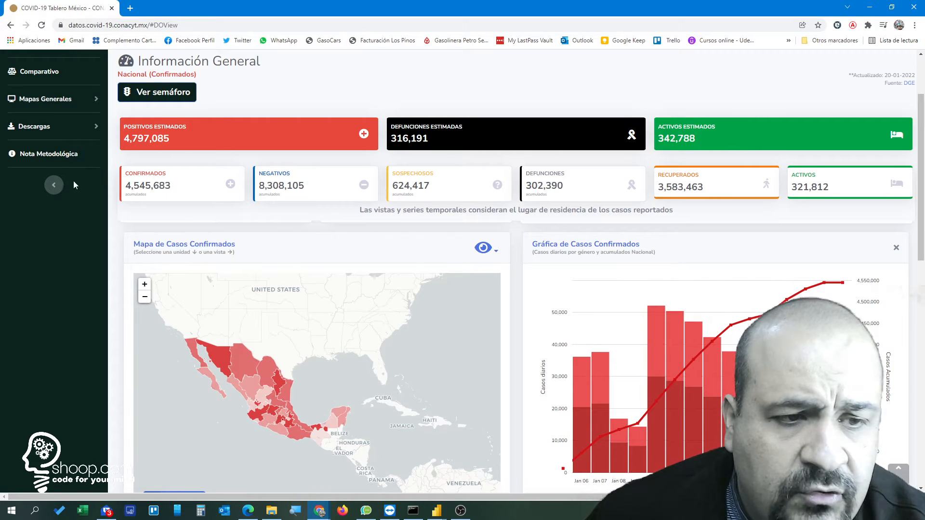
Step: Open the CSV catalogue in the downloads section and review the daily-case datasets by Estado + Nacional and by Municipio
{"action": "left_click", "coordinate": [72, 127]}
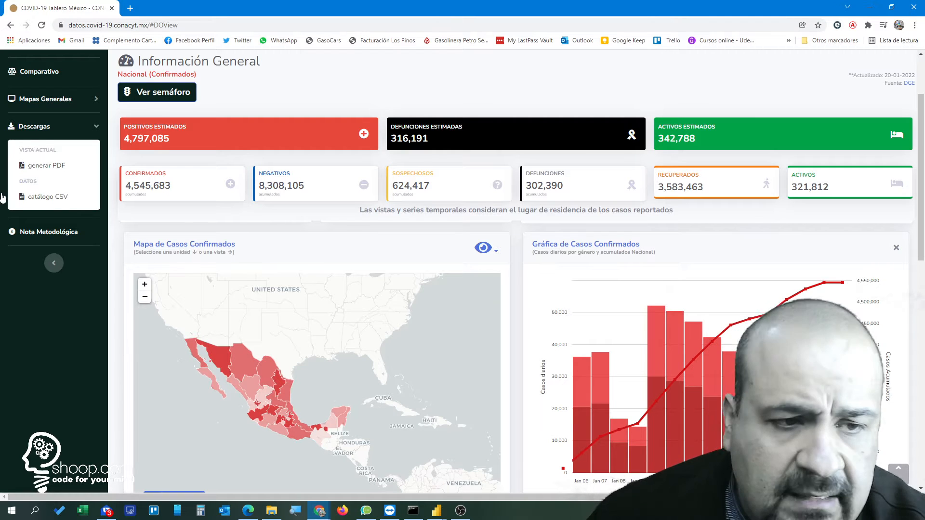
{"action": "left_click", "coordinate": [40, 198]}
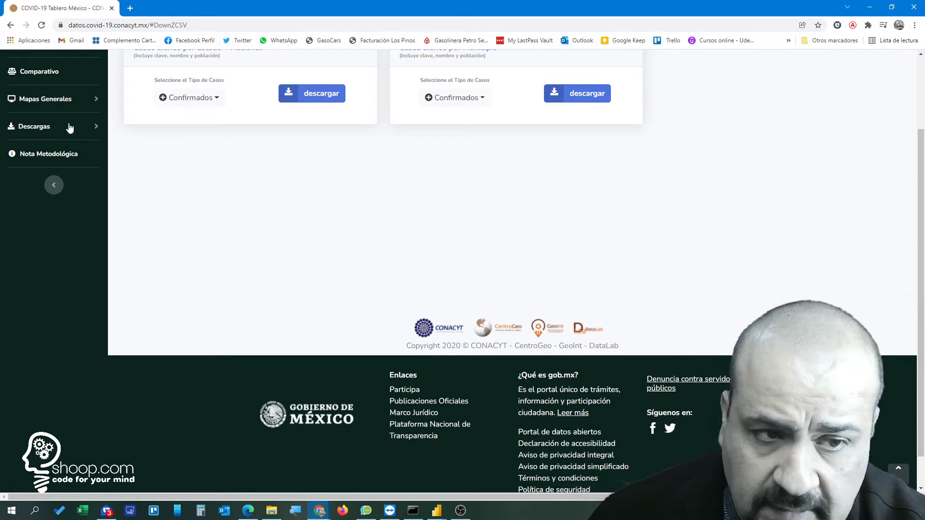
{"action": "scroll", "coordinate": [179, 176], "scroll_direction": "up", "scroll_amount": 2}
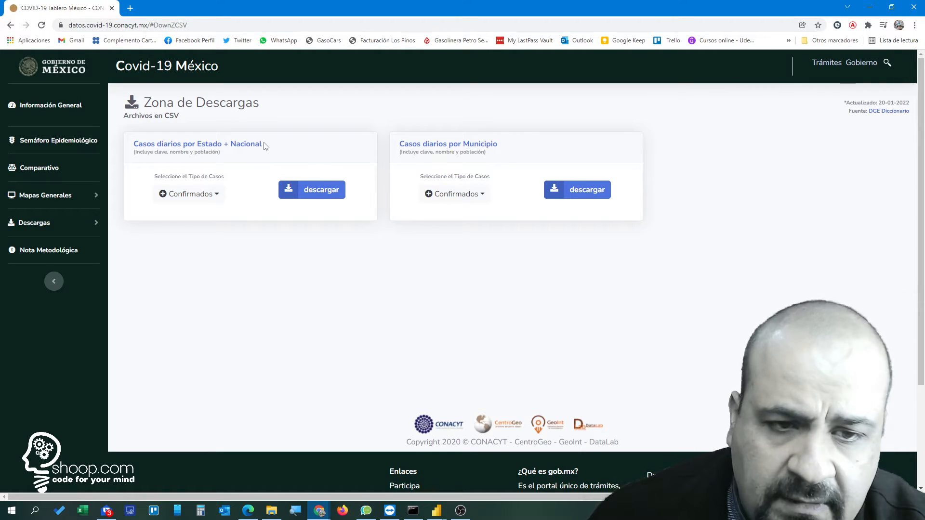
{"action": "left_click_drag", "start_coordinate": [265, 145], "coordinate": [134, 149]}
{"action": "left_click_drag", "start_coordinate": [483, 146], "coordinate": [401, 150]}
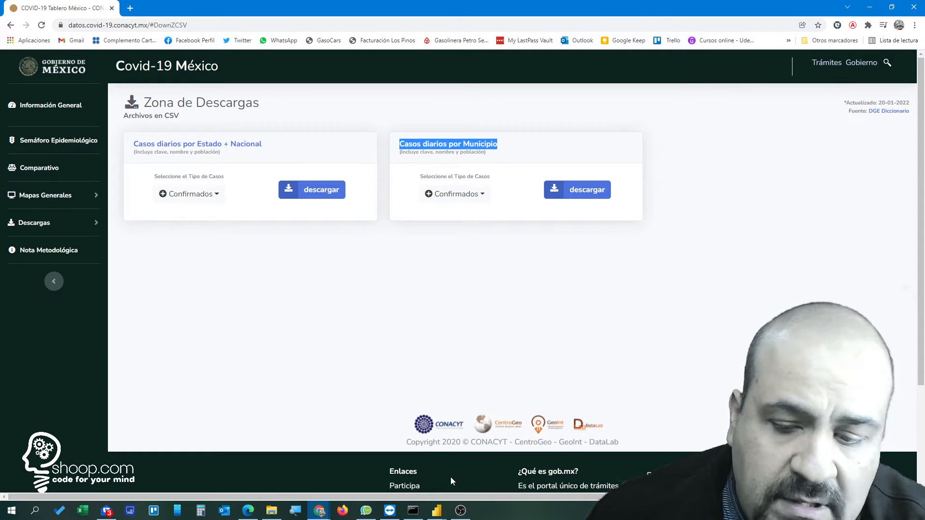
Step: Switch to the finished report in Power BI Desktop and enlarge the Casos and poblacion by nombre map in focus mode
{"action": "mouse_move", "coordinate": [436, 510]}
{"action": "left_click", "coordinate": [394, 482]}
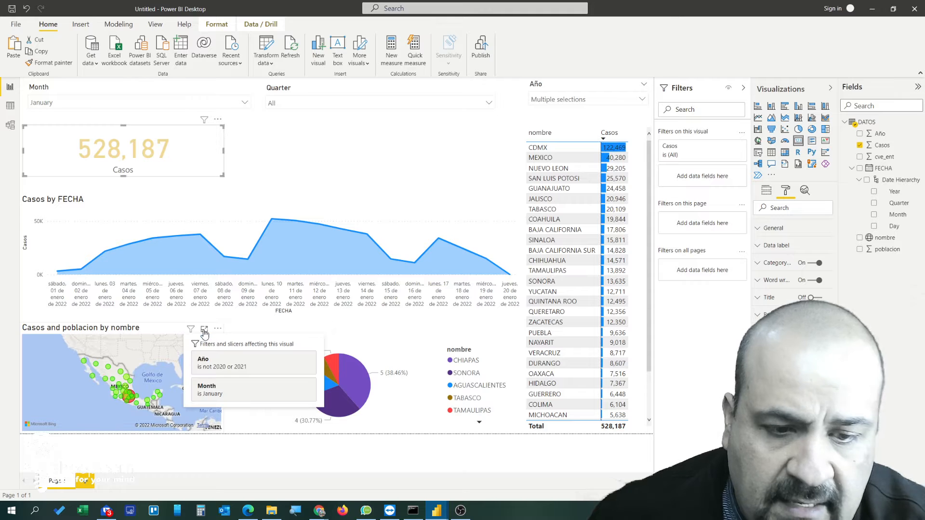
{"action": "left_click", "coordinate": [205, 329]}
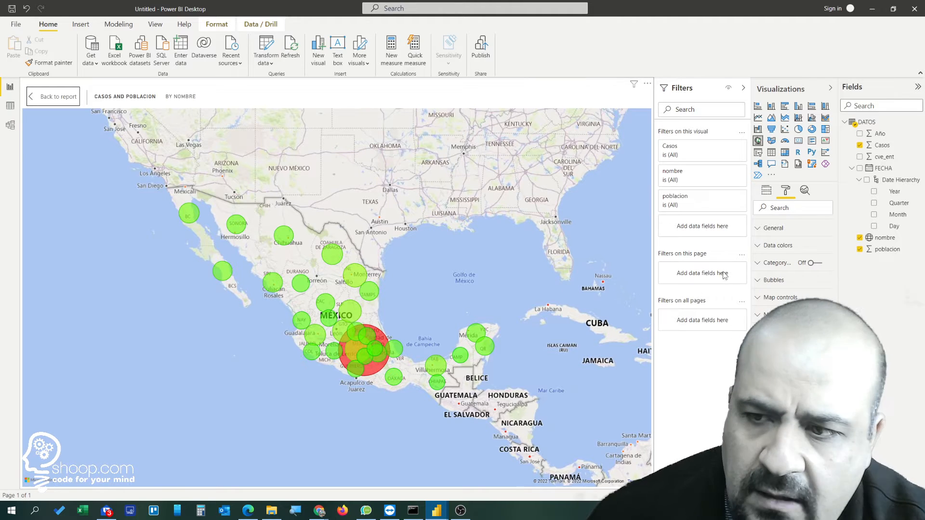
Step: Examine the columns and rows of the DATOS table in data view, and return to the browser's download page
{"action": "left_click", "coordinate": [10, 105]}
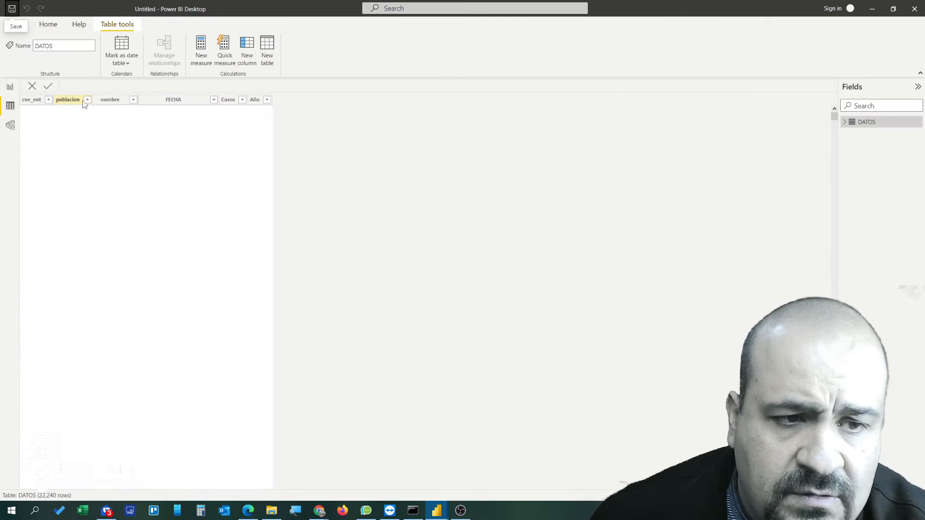
{"action": "scroll", "coordinate": [119, 303], "scroll_direction": "down", "scroll_amount": 20}
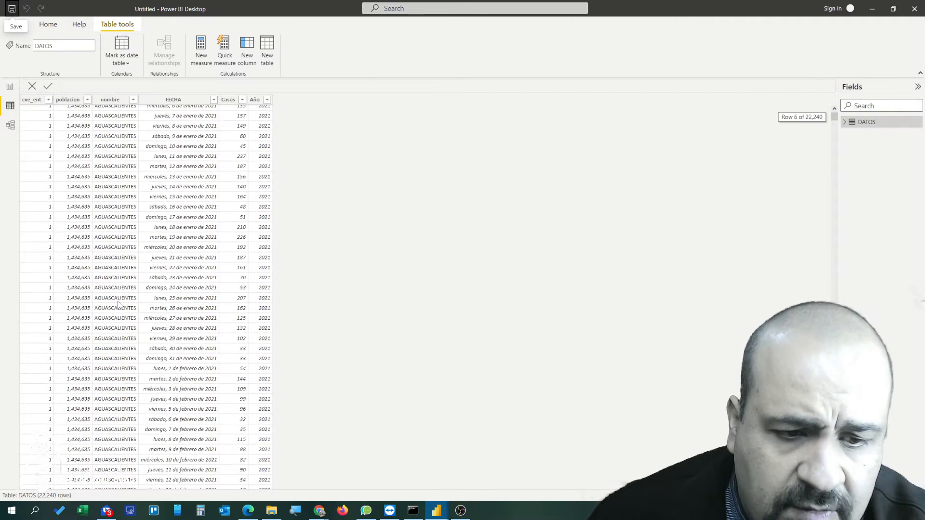
{"action": "scroll", "coordinate": [408, 181], "scroll_direction": "down", "scroll_amount": 15}
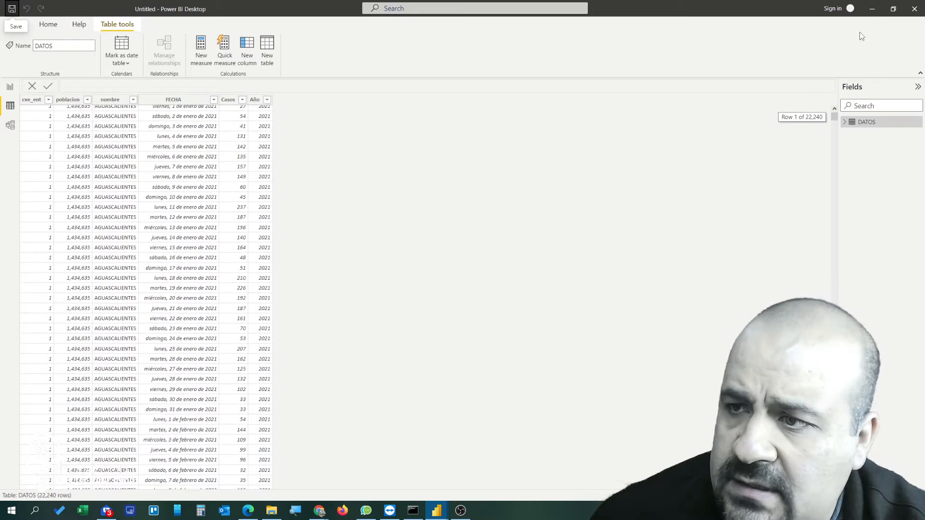
{"action": "left_click", "coordinate": [871, 9]}
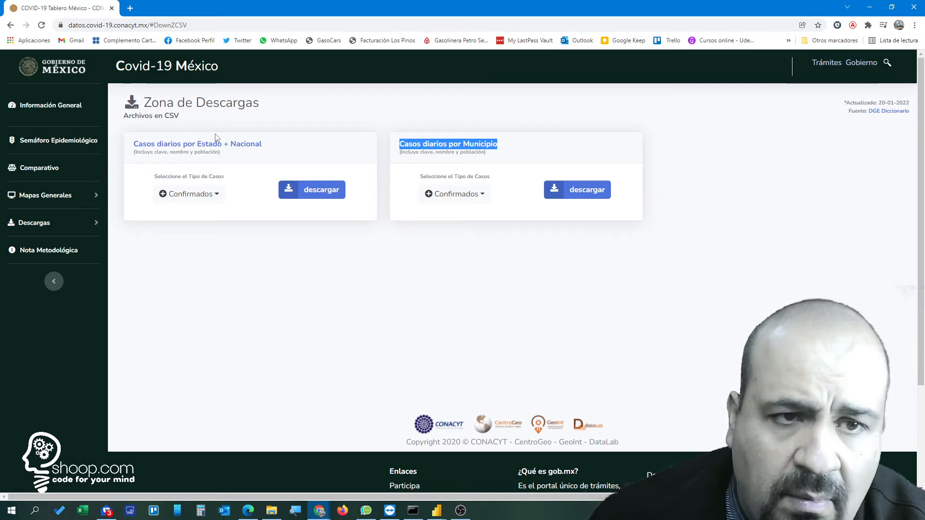
Step: Download the Confirmados CSV of daily cases by Estado + Nacional and open it in a maximized Excel window
{"action": "left_click", "coordinate": [307, 190]}
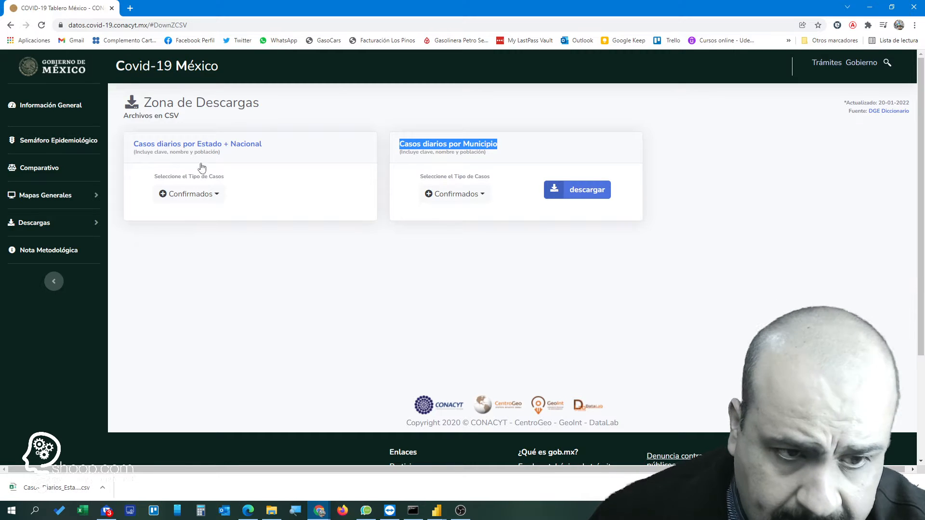
{"action": "left_click", "coordinate": [62, 488]}
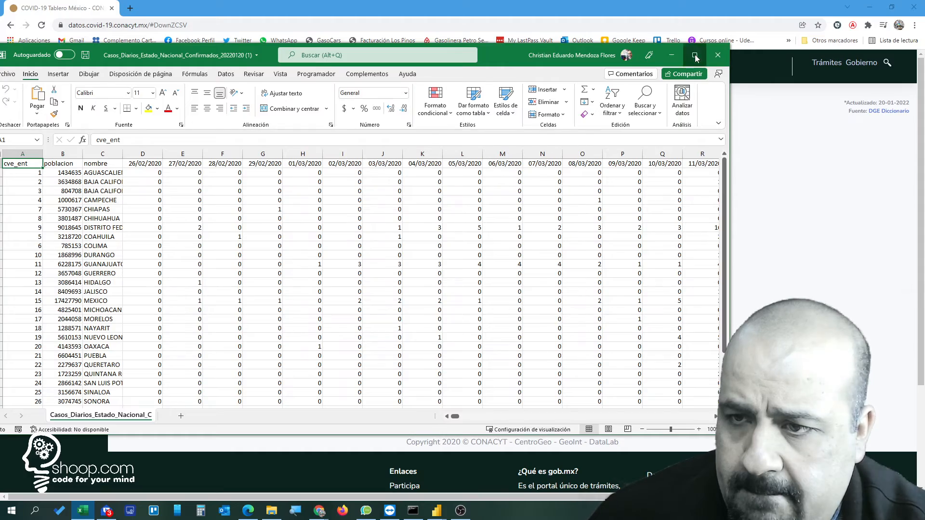
{"action": "left_click", "coordinate": [694, 56]}
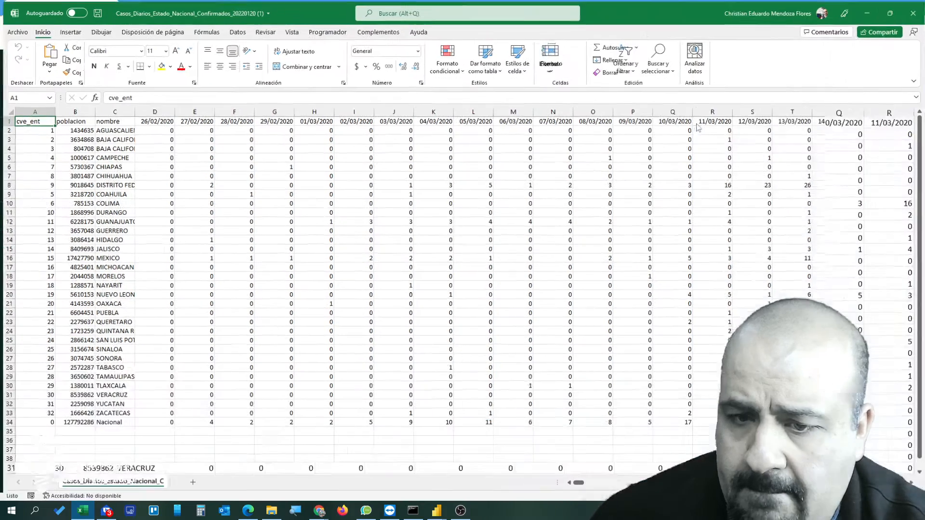
Step: Examine the state rows and the daily date columns in the downloaded confirmed-cases CSV
{"action": "scroll", "coordinate": [90, 270], "scroll_direction": "down", "scroll_amount": 6}
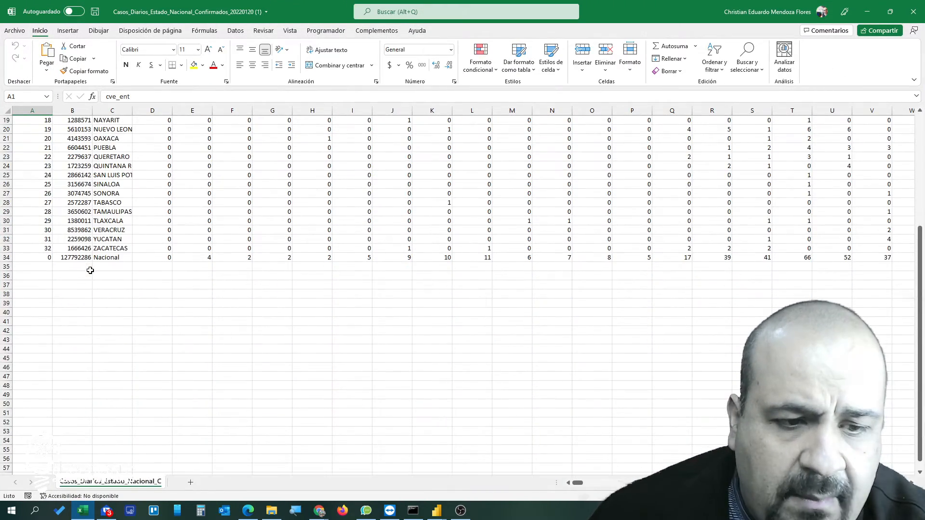
{"action": "scroll", "coordinate": [90, 271], "scroll_direction": "up", "scroll_amount": 6}
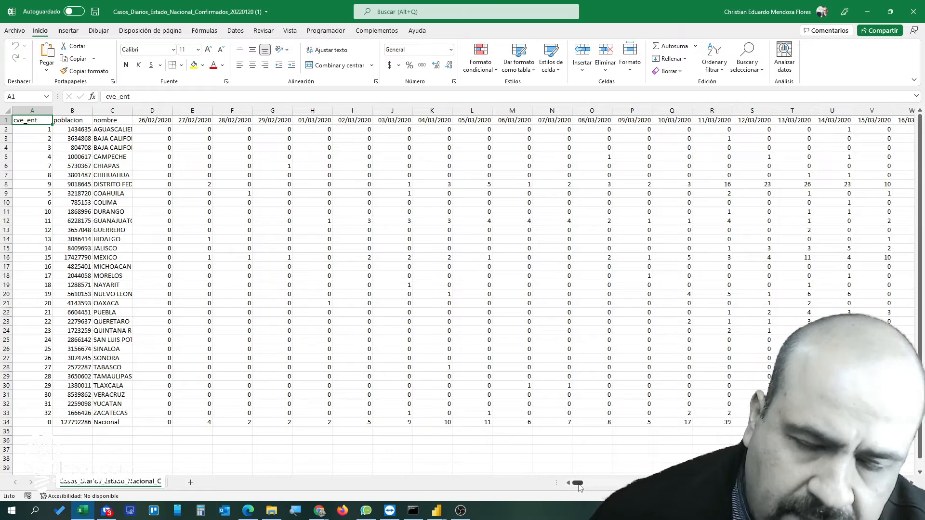
{"action": "left_click_drag", "start_coordinate": [579, 486], "coordinate": [722, 484]}
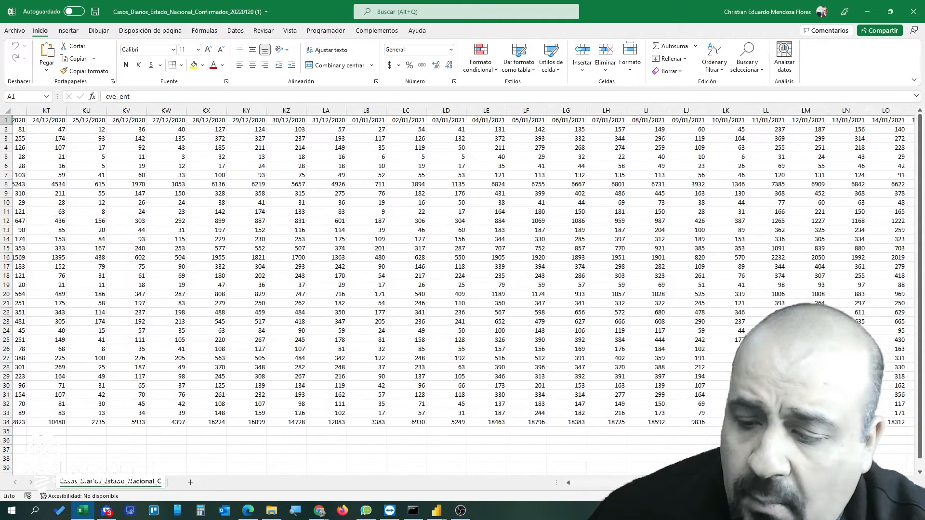
{"action": "left_click_drag", "start_coordinate": [571, 484], "coordinate": [569, 484]}
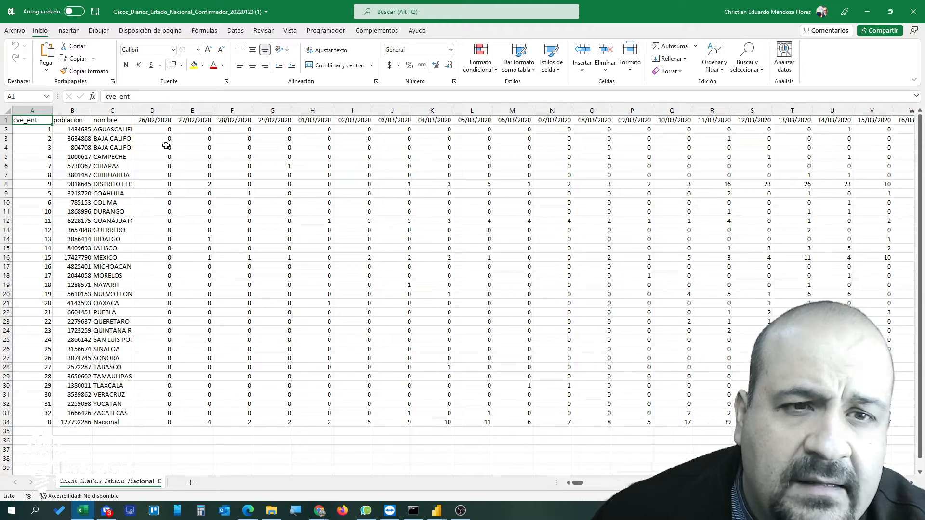
{"action": "left_click", "coordinate": [160, 120]}
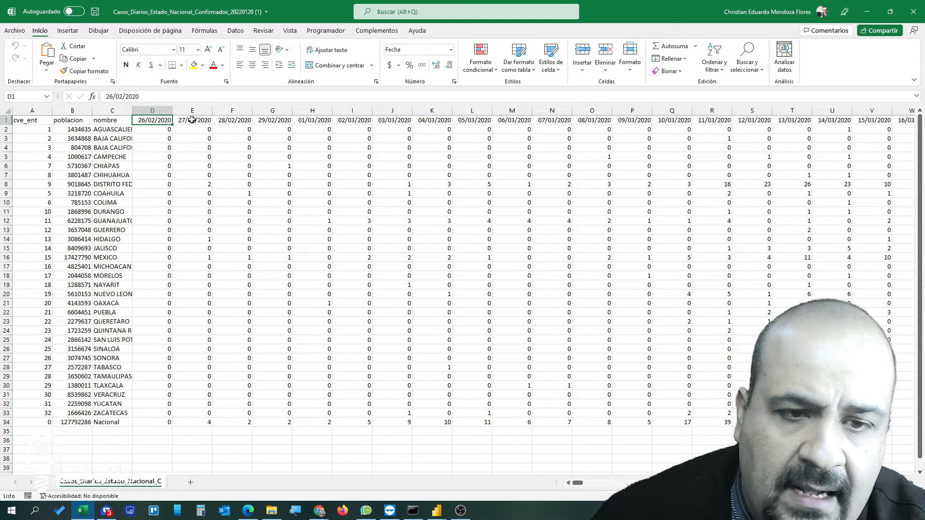
{"action": "left_click", "coordinate": [192, 120]}
{"action": "left_click", "coordinate": [236, 120]}
{"action": "left_click", "coordinate": [269, 120]}
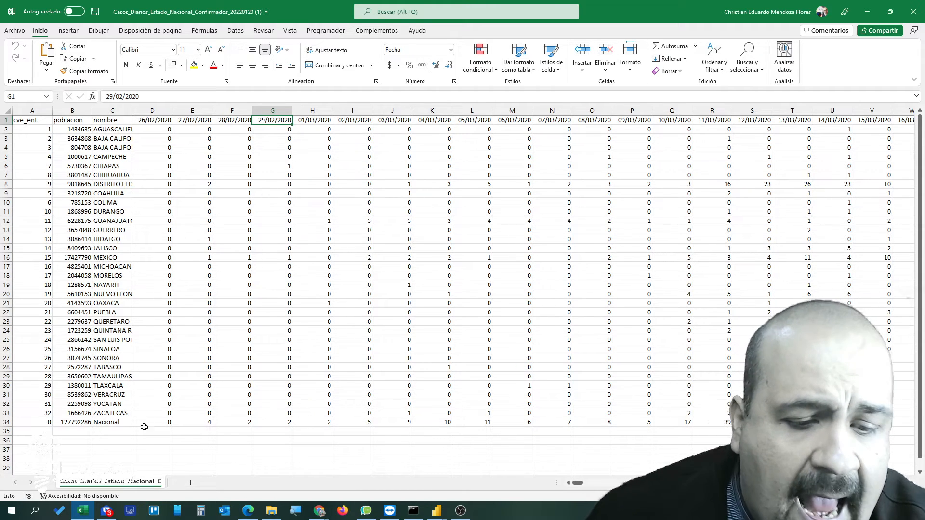
Step: Delete the Nacional totals row, row 34, from the sheet
{"action": "left_click", "coordinate": [5, 422]}
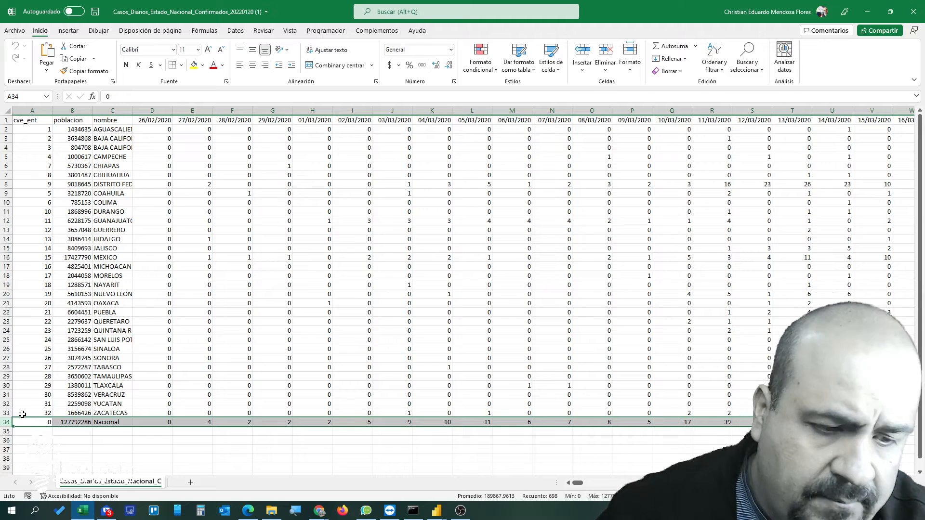
{"action": "right_click", "coordinate": [11, 422]}
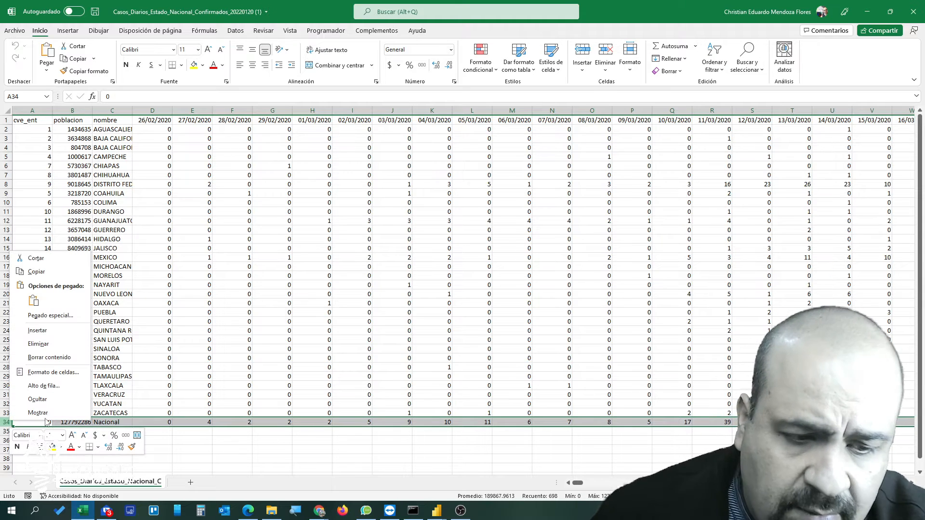
{"action": "left_click", "coordinate": [47, 343]}
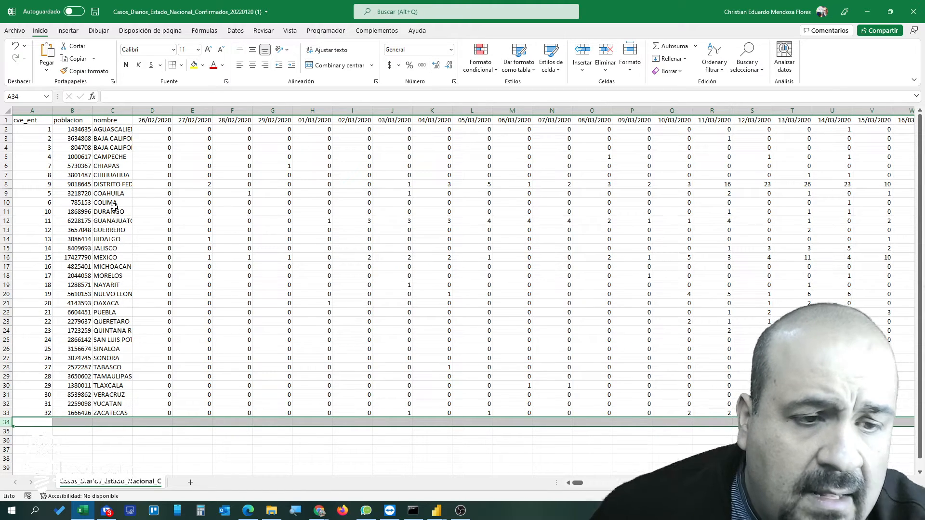
Step: Replace the state name DISTRITO FEDERAL in cell C8 with CDMX
{"action": "left_click", "coordinate": [117, 185]}
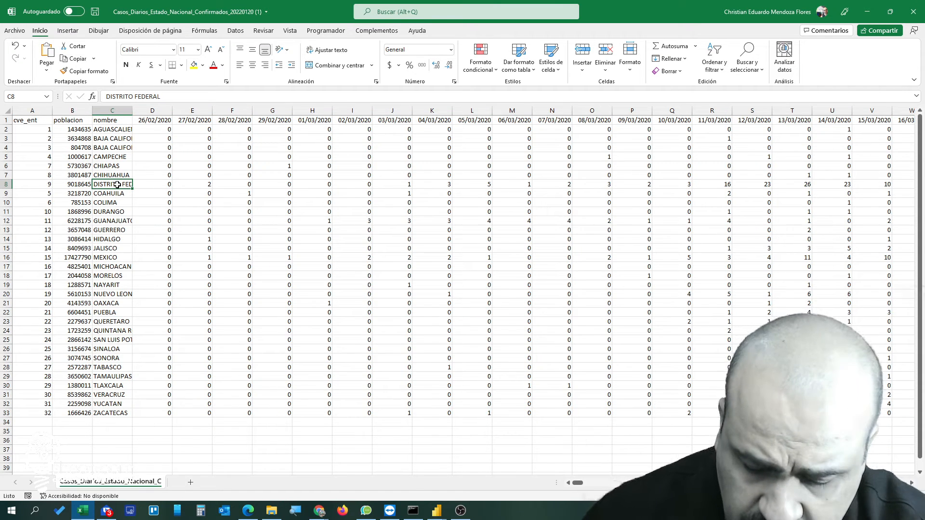
{"action": "type", "text": "c"}
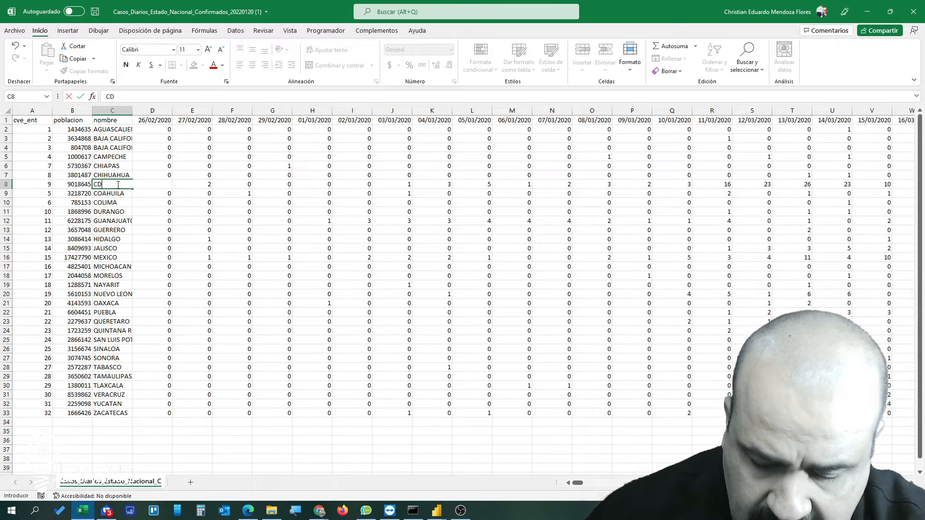
{"action": "key", "text": "Return"}
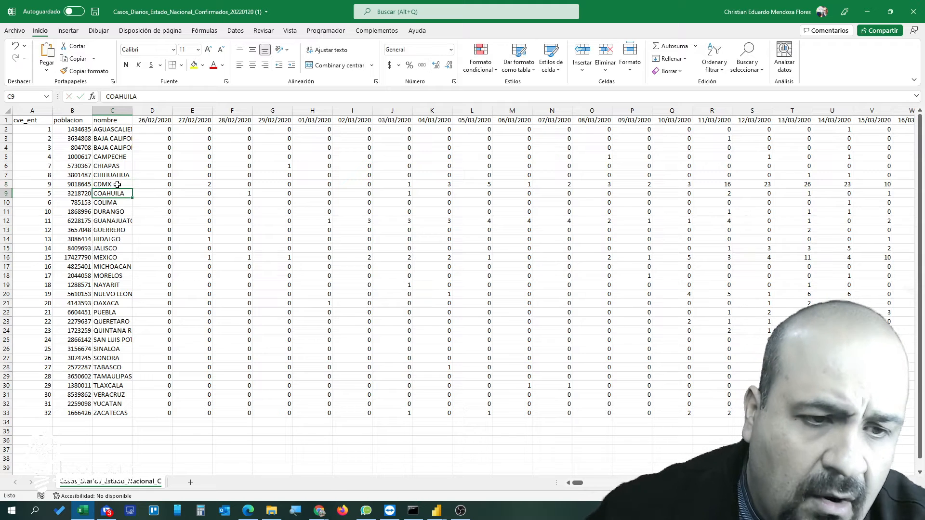
{"action": "left_click", "coordinate": [117, 184]}
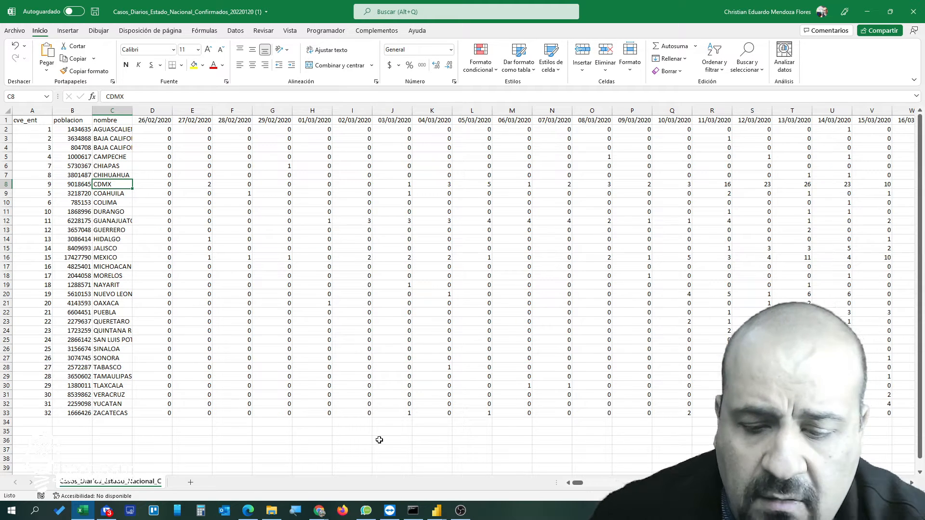
Step: Switch to Power BI Desktop, check the nombre column's state values for CDMX, and inspect the Mexico City bubble on the report map
{"action": "mouse_move", "coordinate": [441, 509]}
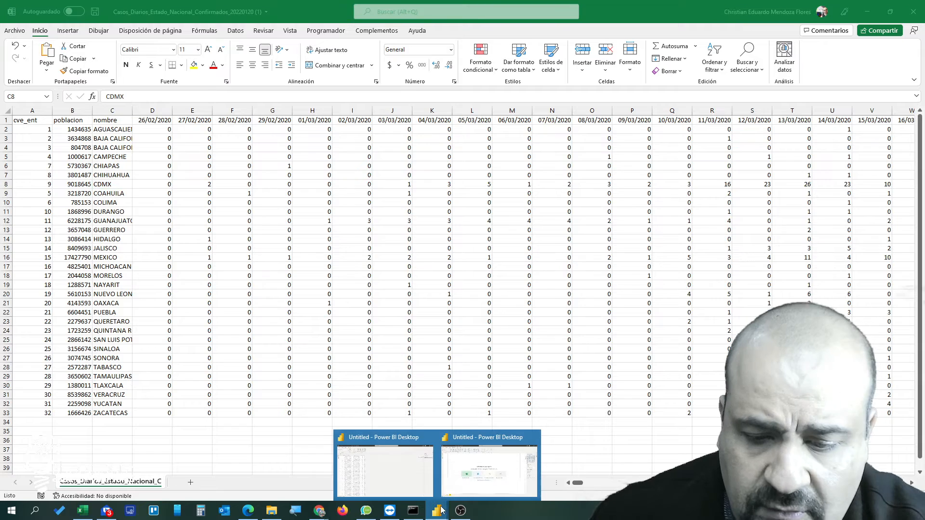
{"action": "left_click", "coordinate": [410, 480]}
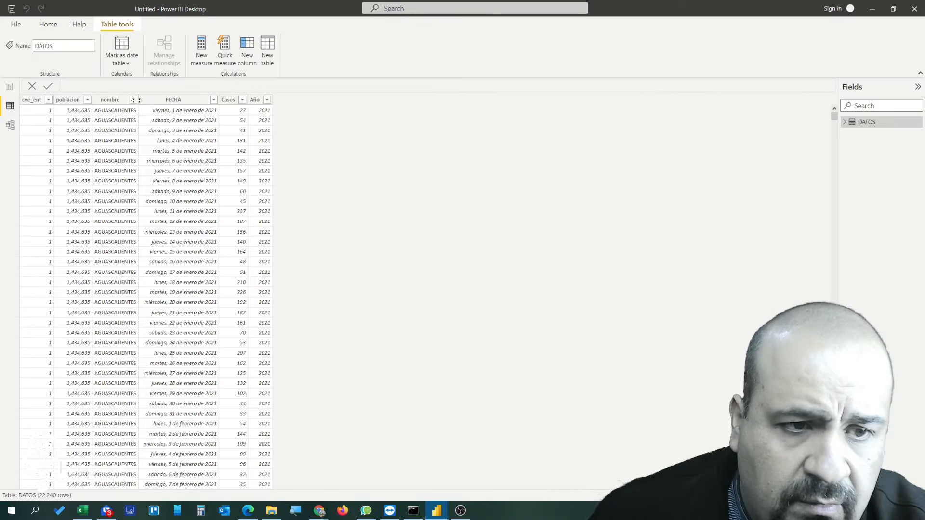
{"action": "left_click", "coordinate": [128, 100]}
{"action": "left_click", "coordinate": [133, 100]}
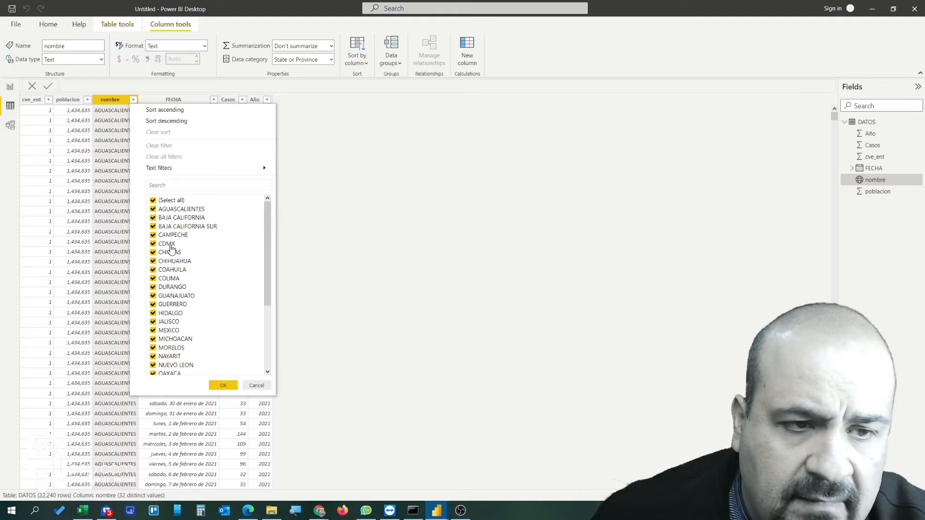
{"action": "left_click", "coordinate": [10, 88]}
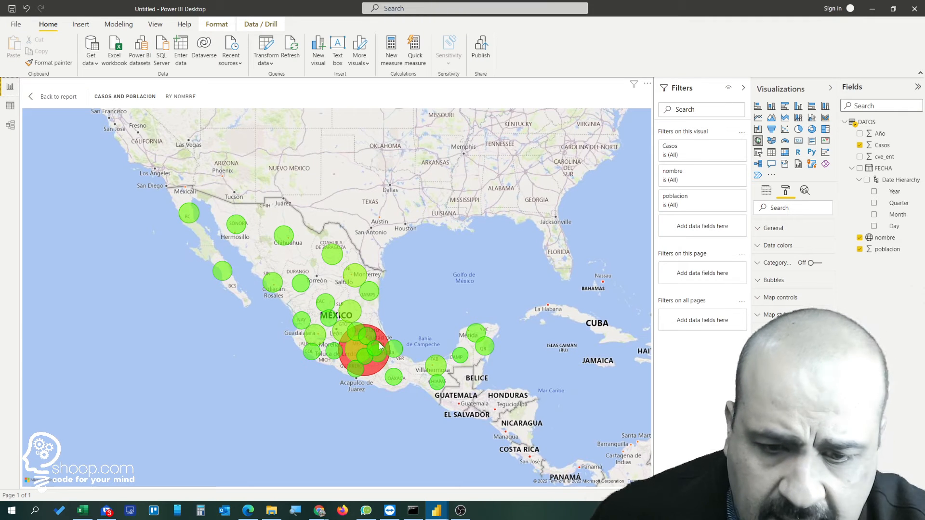
{"action": "scroll", "coordinate": [381, 344], "scroll_direction": "up", "scroll_amount": 3}
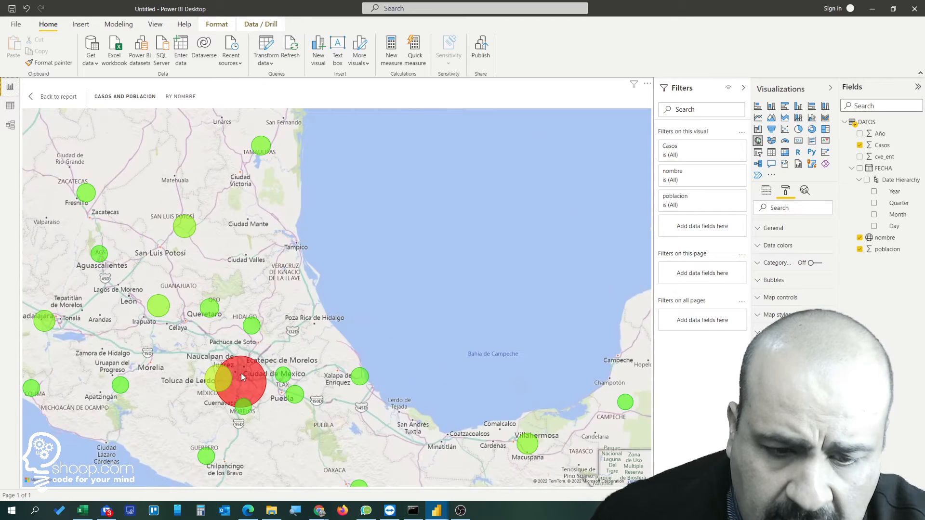
Step: Check the CDMX bubble's details on the enlarged map, leave the focus view and switch back to Excel
{"action": "mouse_move", "coordinate": [243, 376]}
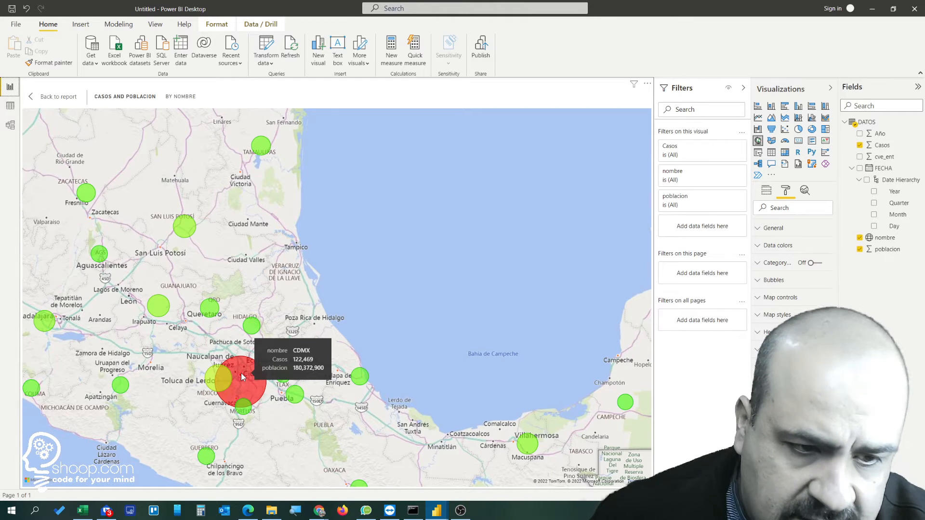
{"action": "scroll", "coordinate": [241, 373], "scroll_direction": "down", "scroll_amount": 3}
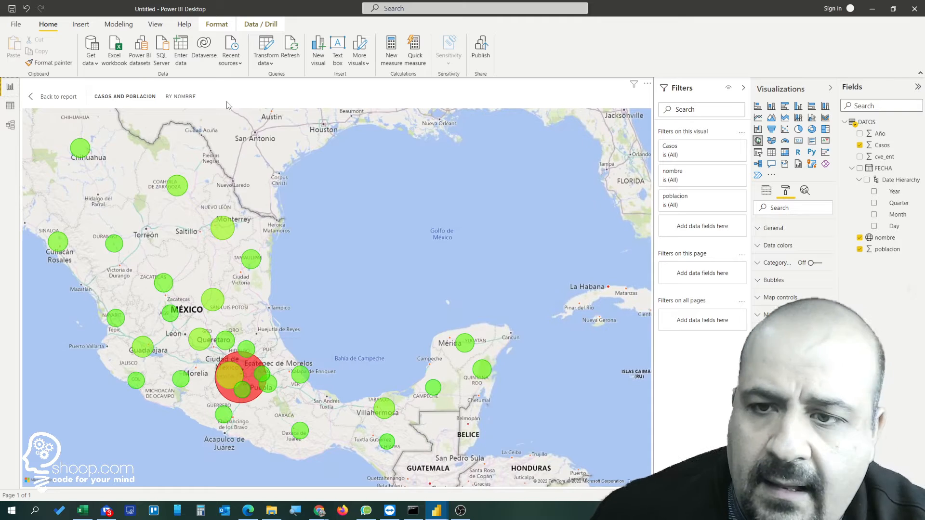
{"action": "left_click", "coordinate": [52, 97]}
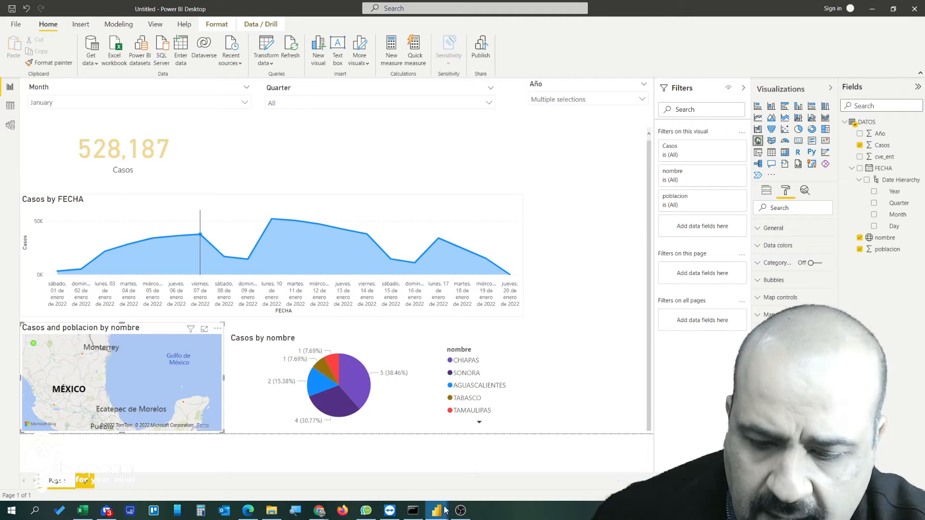
{"action": "left_click", "coordinate": [83, 511]}
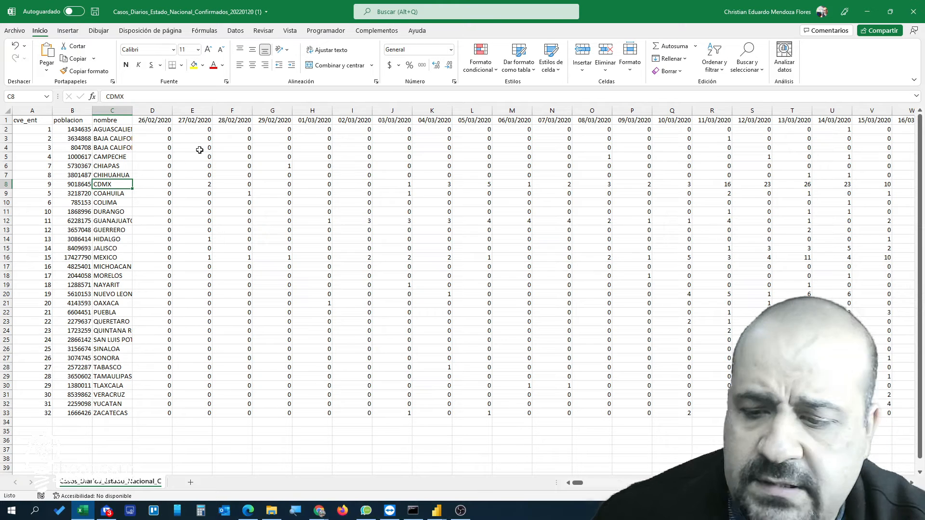
{"action": "left_click", "coordinate": [149, 121]}
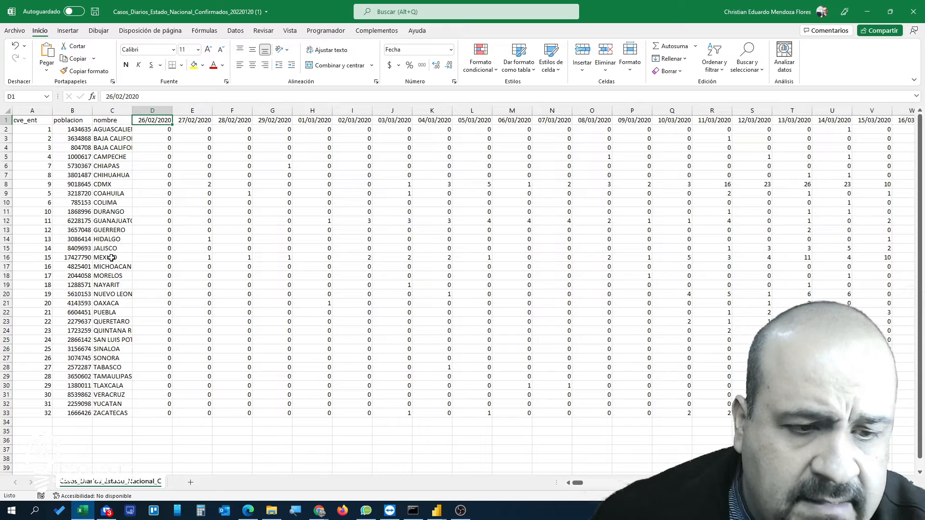
{"action": "left_click", "coordinate": [104, 184]}
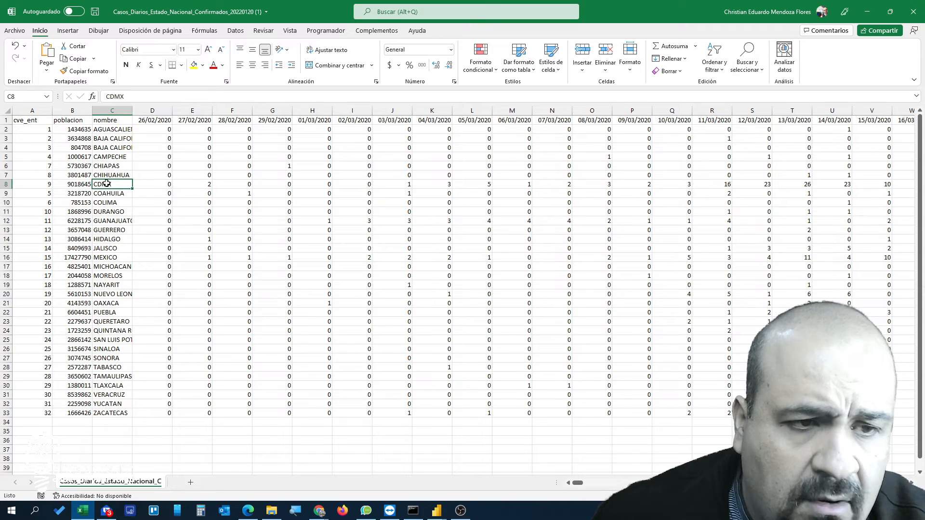
{"action": "left_click", "coordinate": [13, 31]}
{"action": "left_click", "coordinate": [13, 28]}
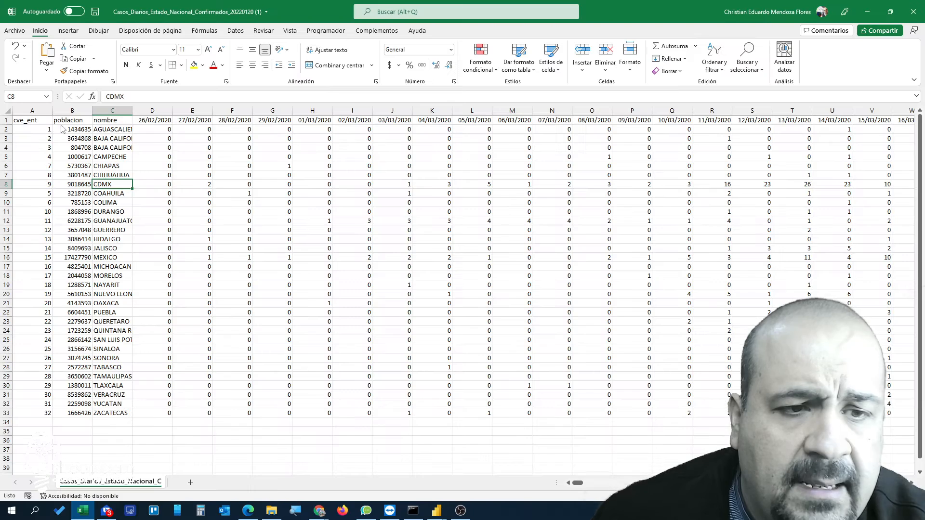
Step: Convert the full data range $A$1:$ZV$33, starting at the cve_ent header, into a table with headers
{"action": "left_click", "coordinate": [32, 123]}
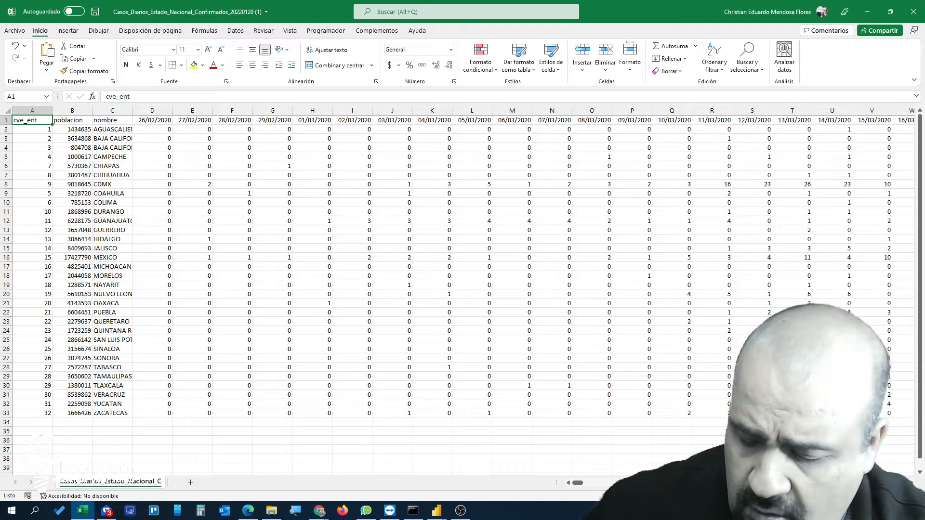
{"action": "key", "text": "ctrl+shift+Down"}
{"action": "key", "text": "ctrl+shift+Right"}
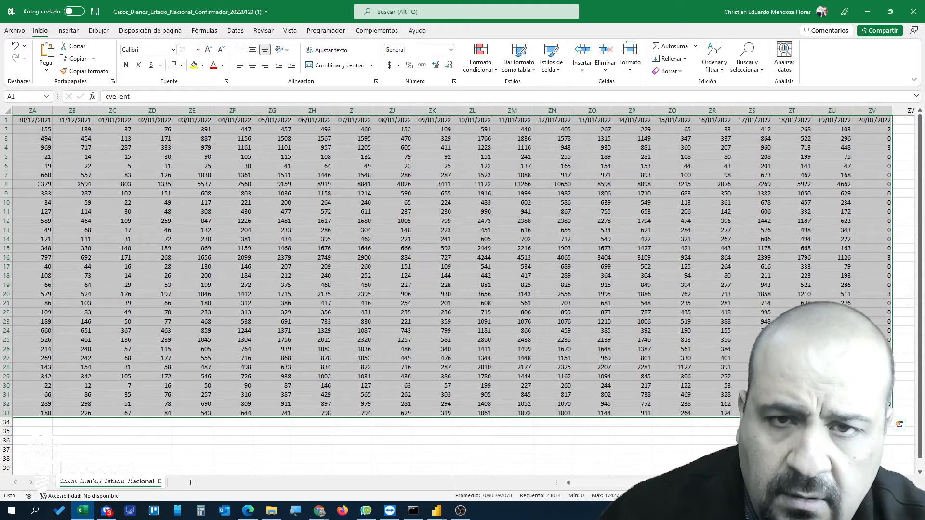
{"action": "key", "text": "ctrl+t"}
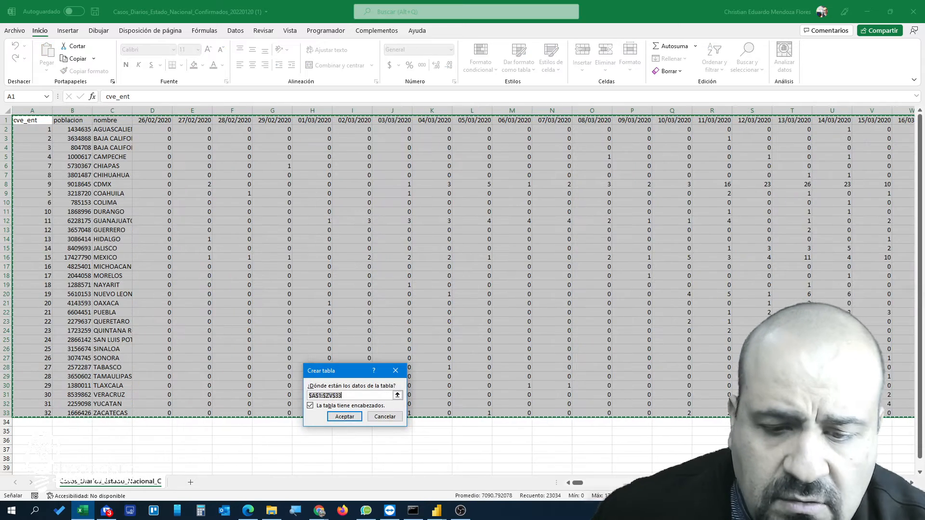
{"action": "left_click_drag", "start_coordinate": [329, 371], "coordinate": [317, 182]}
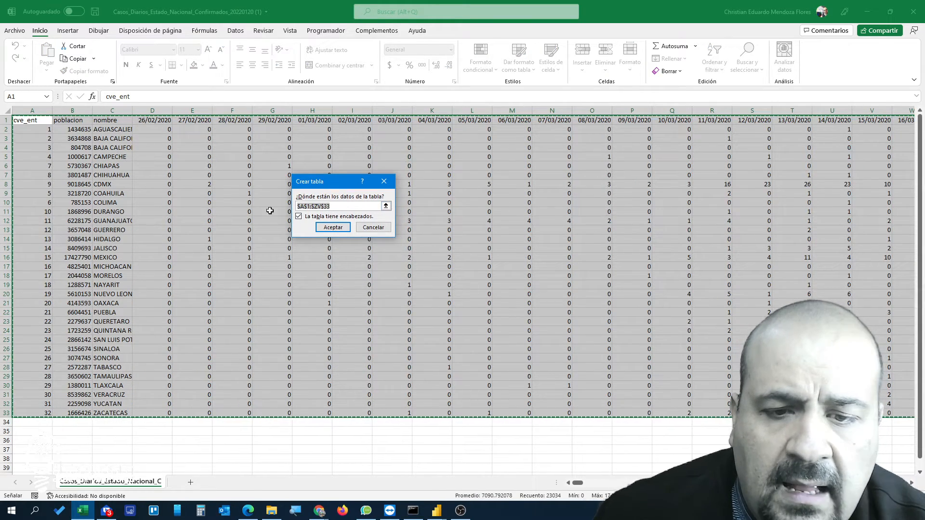
{"action": "left_click", "coordinate": [337, 229]}
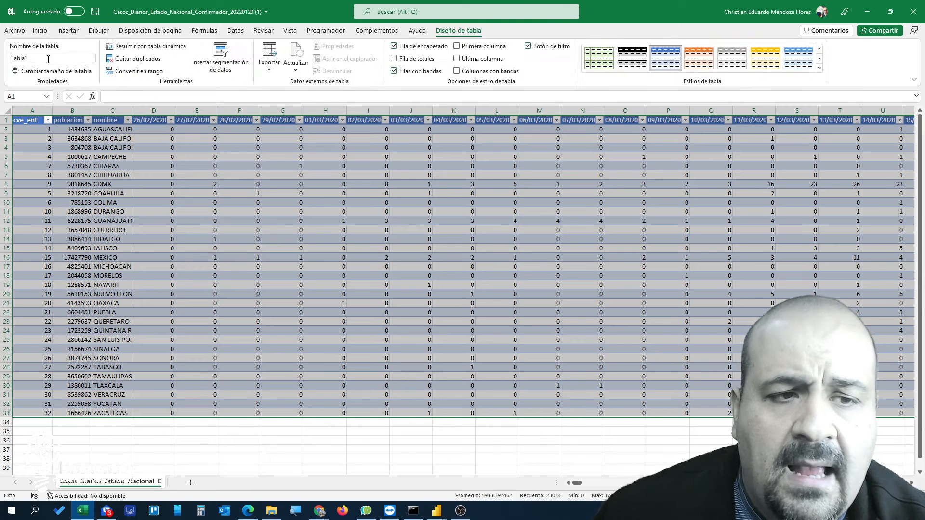
Step: Rename the new table as DATOS
{"action": "left_click", "coordinate": [48, 59]}
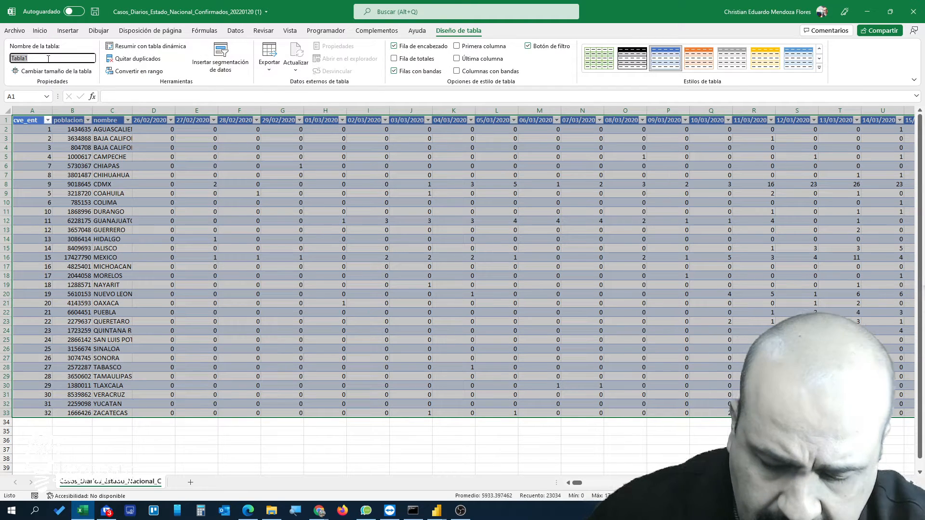
{"action": "type", "text": "DAT"}
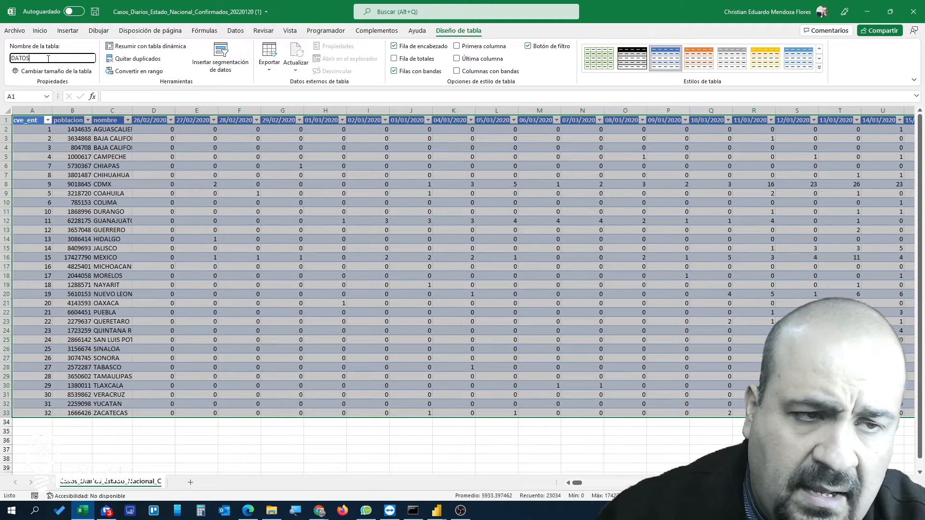
{"action": "type", "text": "OS"}
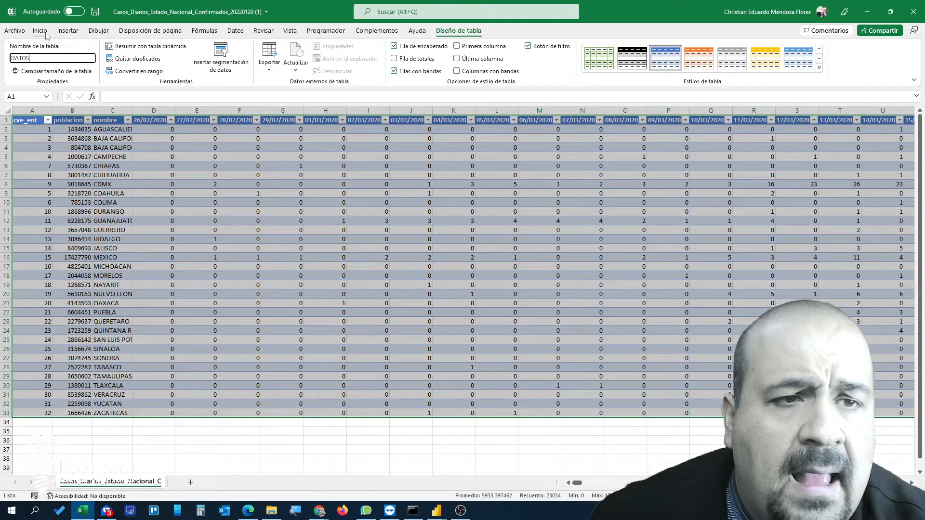
Step: Save the workbook in the Descargas folder as DATOS-COVID in Libro de Excel (*.xlsx) format and close it
{"action": "left_click", "coordinate": [16, 30]}
{"action": "left_click", "coordinate": [39, 153]}
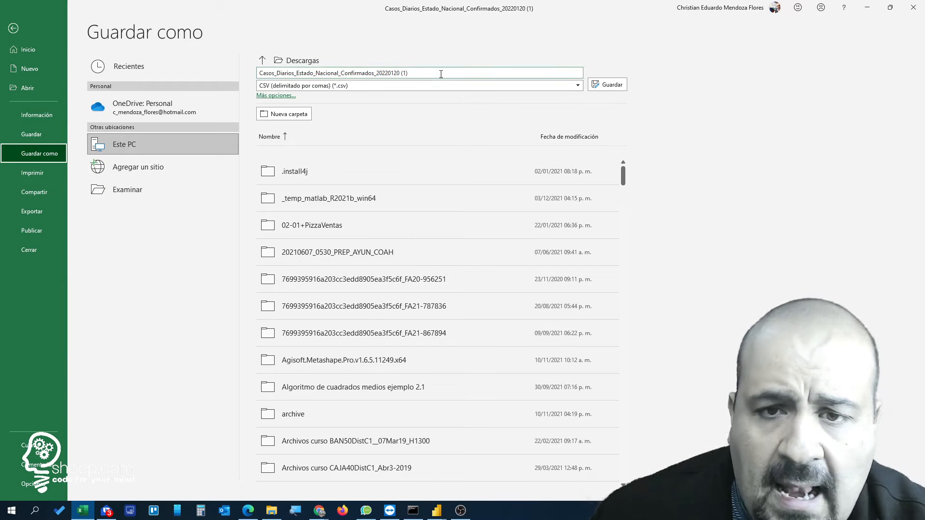
{"action": "left_click", "coordinate": [438, 75]}
{"action": "type", "text": "DATOS-COVID"}
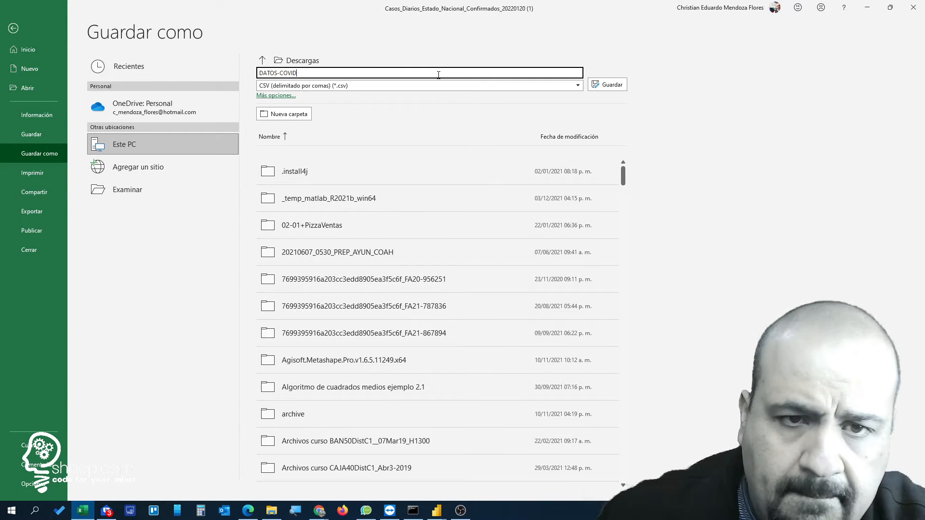
{"action": "left_click", "coordinate": [337, 86]}
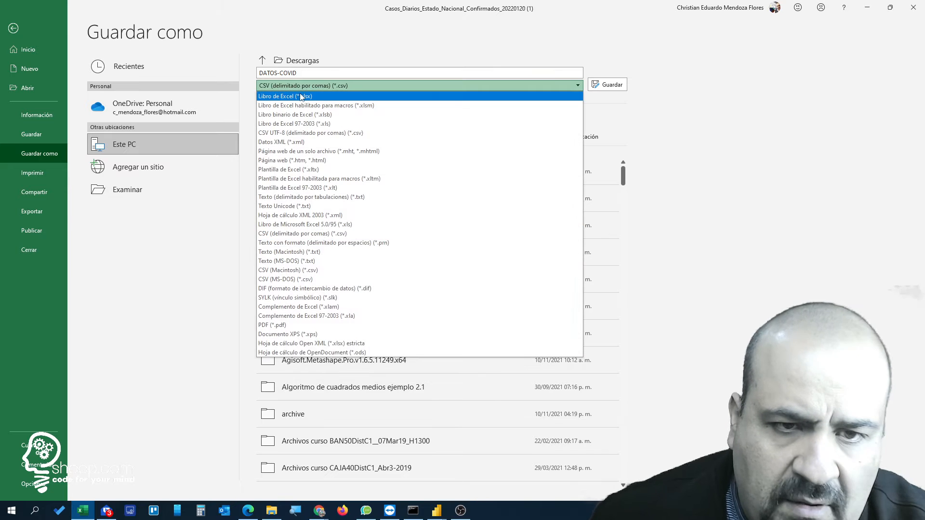
{"action": "left_click", "coordinate": [332, 87]}
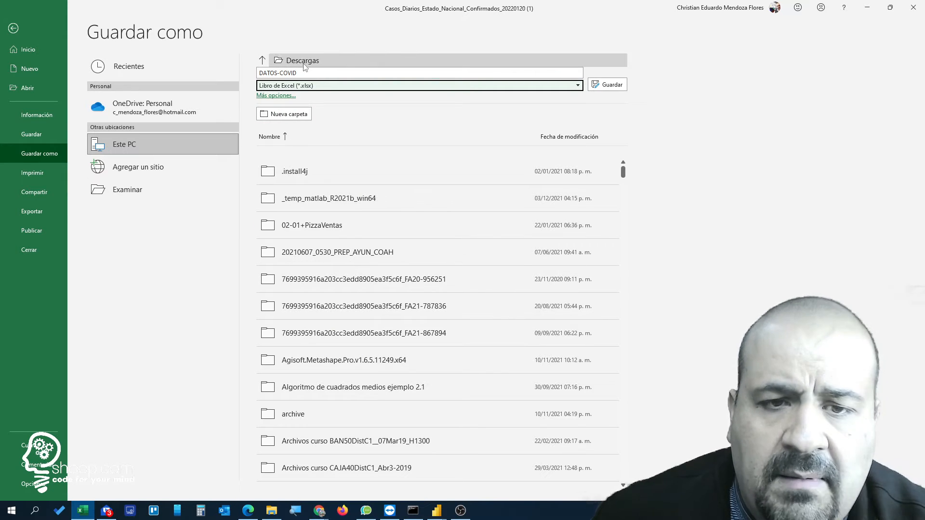
{"action": "left_click", "coordinate": [607, 85]}
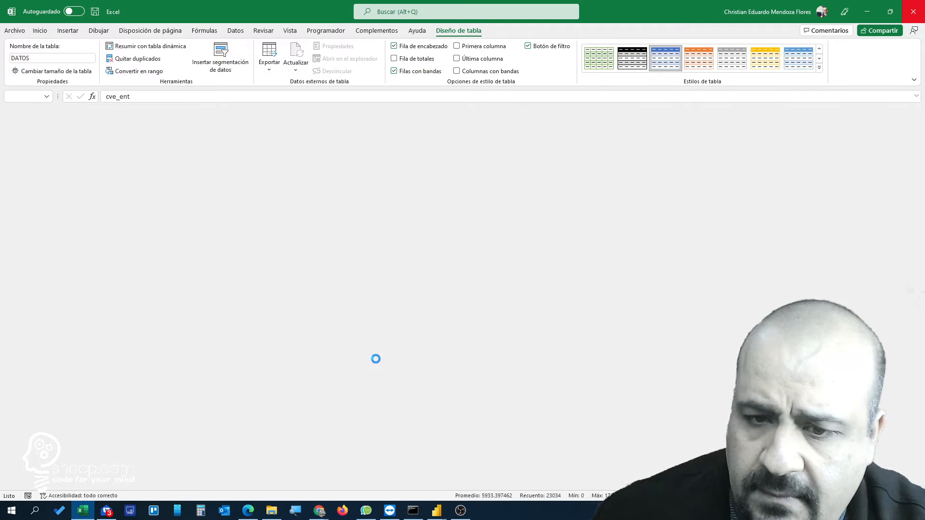
Step: Switch to the blank Power BI Desktop report and import the DATOS-COVID Excel workbook from Descargas
{"action": "left_click", "coordinate": [429, 514]}
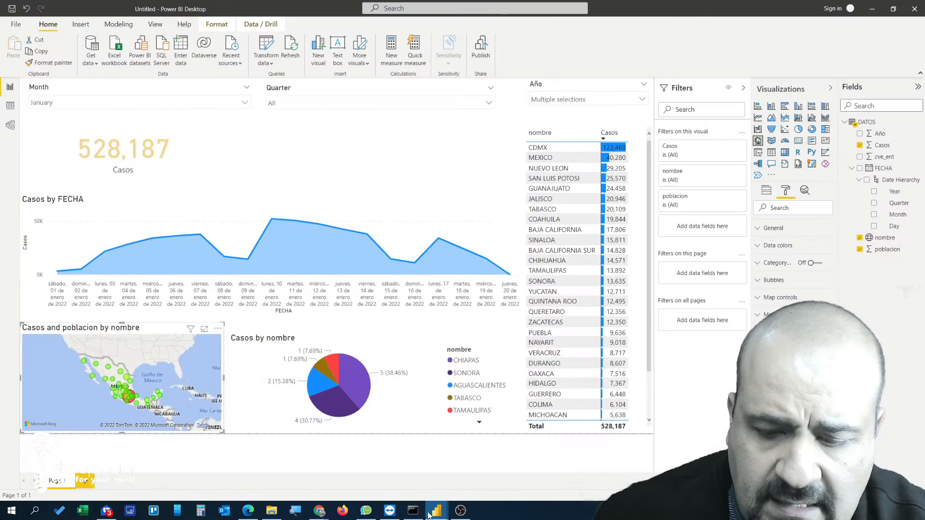
{"action": "mouse_move", "coordinate": [428, 514]}
{"action": "left_click", "coordinate": [465, 487]}
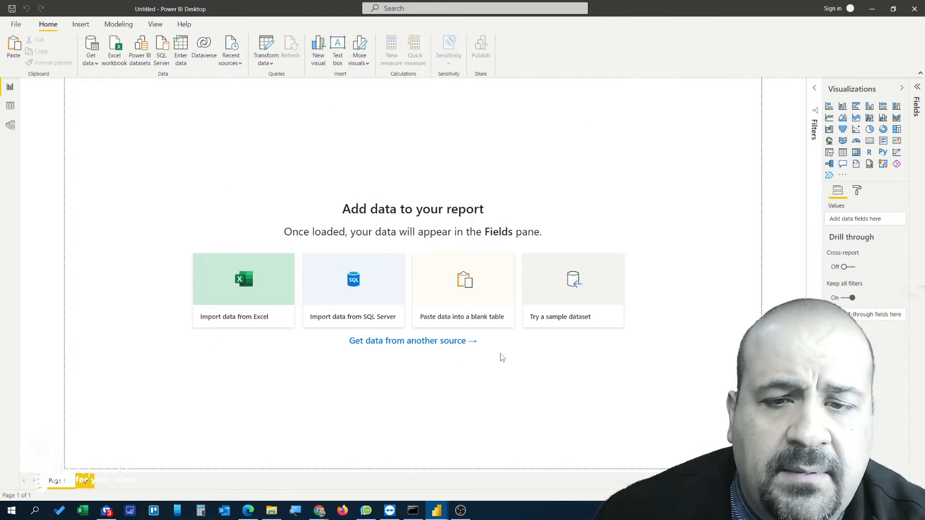
{"action": "left_click", "coordinate": [256, 278]}
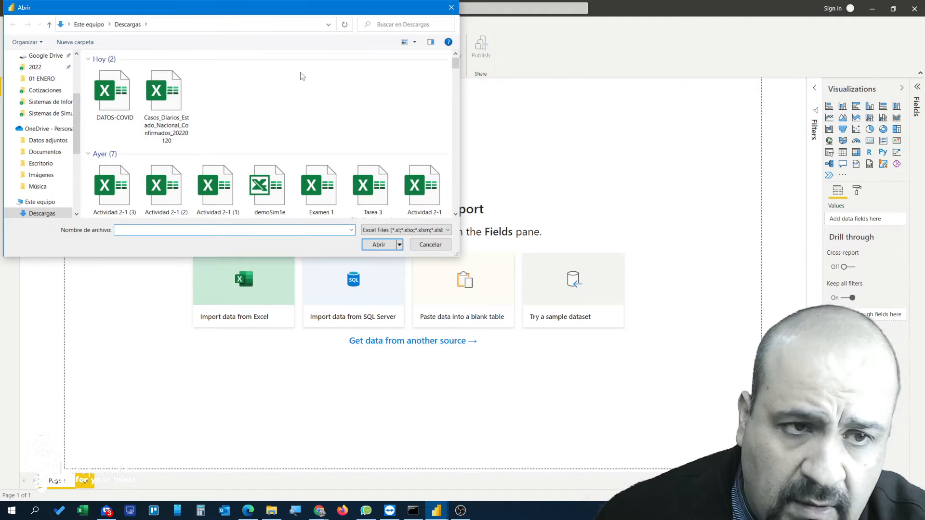
{"action": "left_click_drag", "start_coordinate": [200, 14], "coordinate": [252, 37]}
{"action": "left_click", "coordinate": [167, 120]}
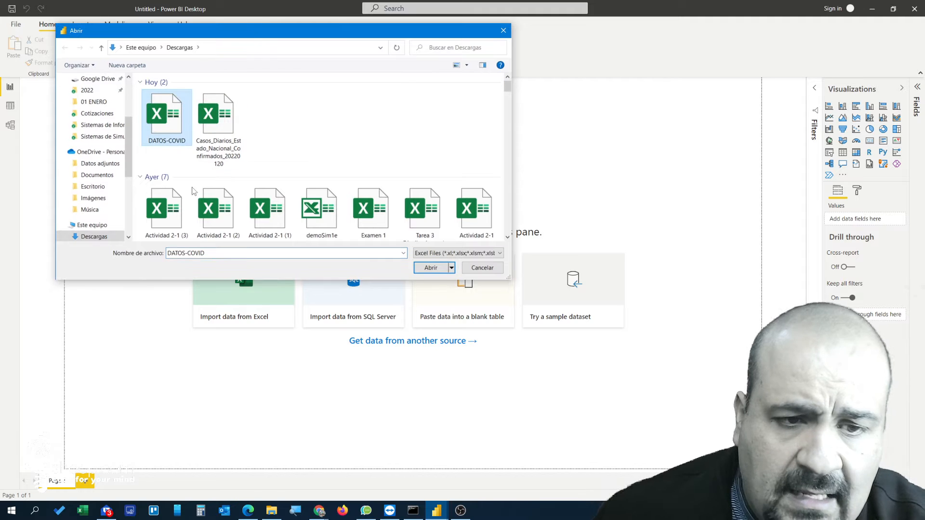
{"action": "left_click", "coordinate": [431, 269]}
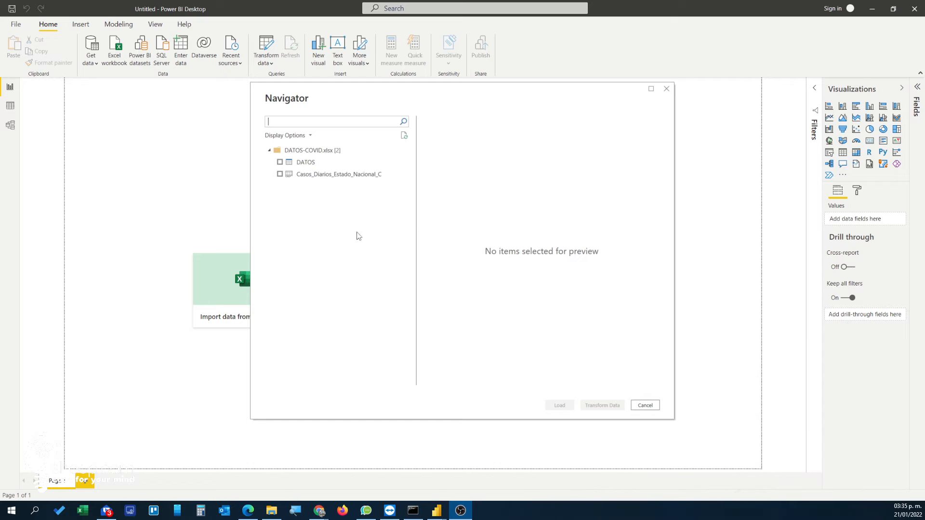
Step: Choose the DATOS table from DATOS-COVID.xlsx and open it for transformation in a maximized Power Query Editor
{"action": "left_click", "coordinate": [297, 165]}
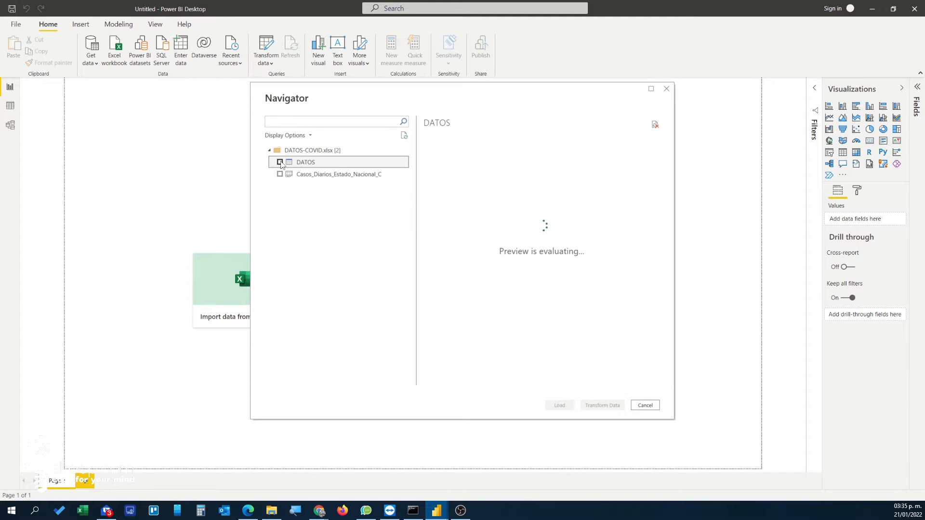
{"action": "left_click", "coordinate": [280, 162]}
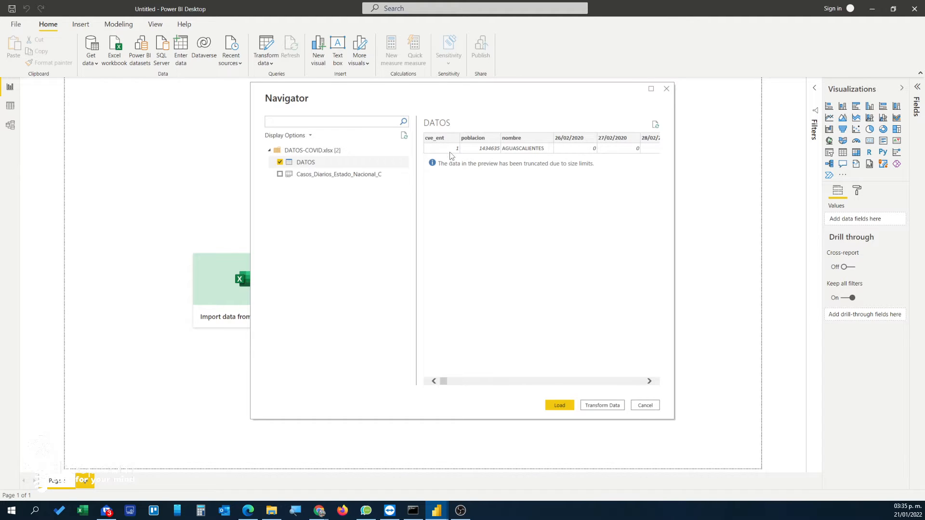
{"action": "left_click", "coordinate": [602, 406]}
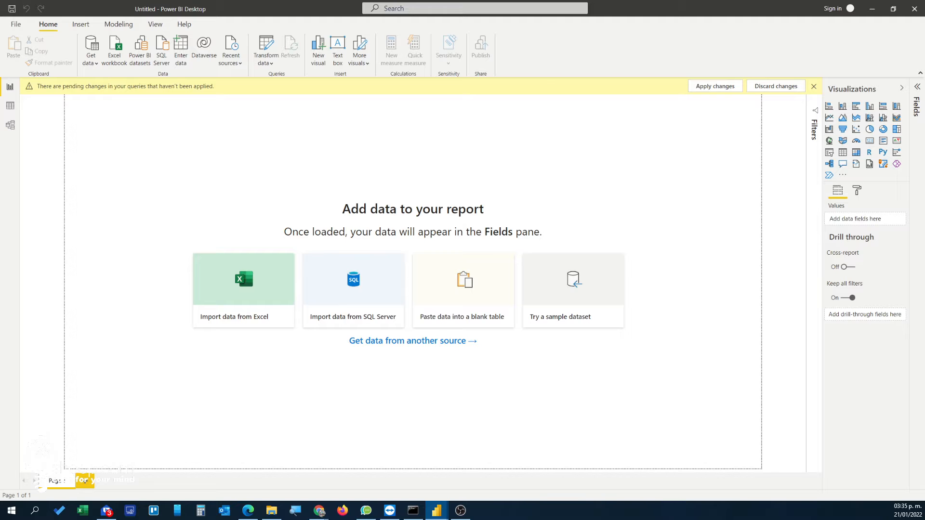
{"action": "left_click_drag", "start_coordinate": [504, 519], "coordinate": [387, 67]}
{"action": "left_click", "coordinate": [555, 66]}
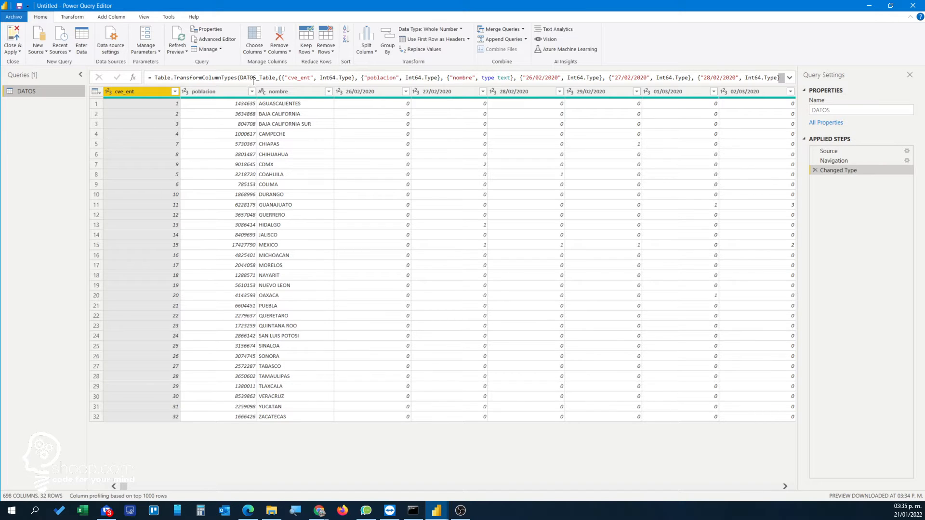
Step: Examine the Changed Type step's full formula, from the DATOS_Table reference through the data types of all the date columns
{"action": "left_click_drag", "start_coordinate": [240, 78], "coordinate": [269, 78]}
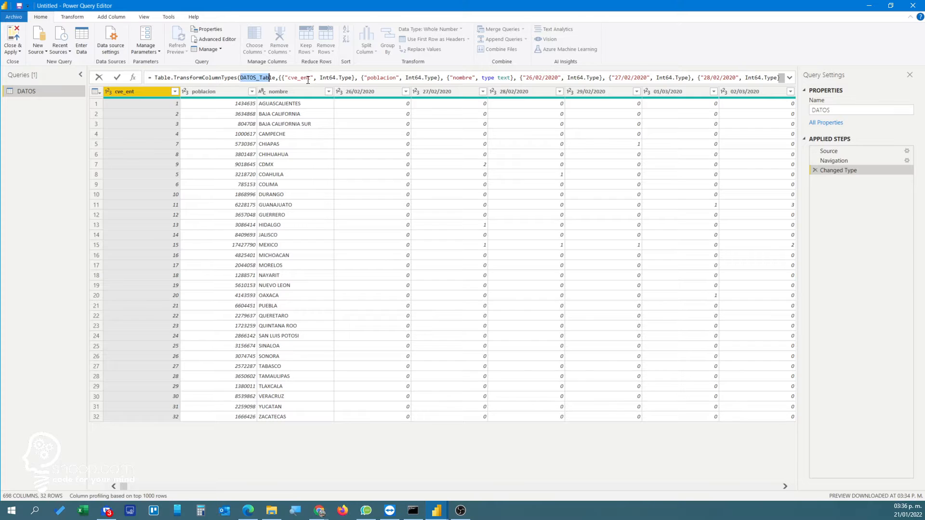
{"action": "left_click", "coordinate": [334, 80]}
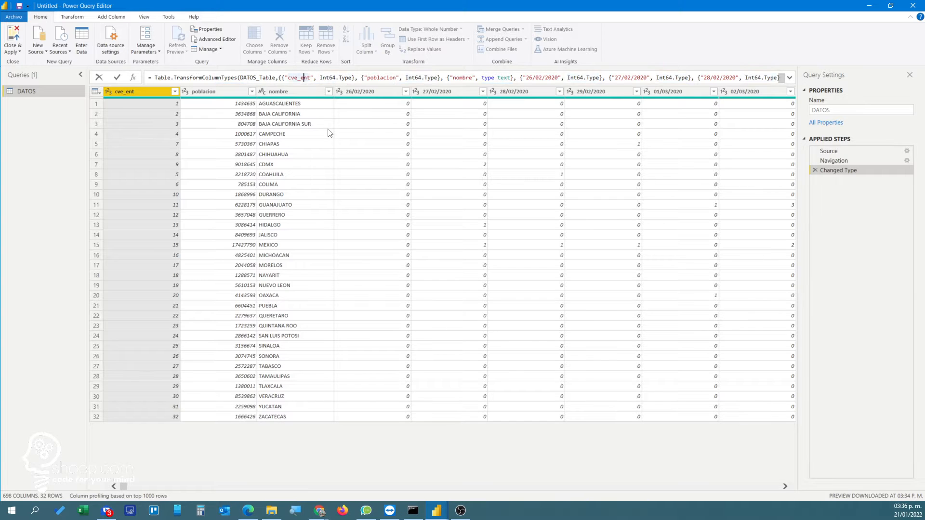
{"action": "left_click", "coordinate": [381, 78]}
{"action": "left_click", "coordinate": [454, 78]}
{"action": "left_click", "coordinate": [790, 78]}
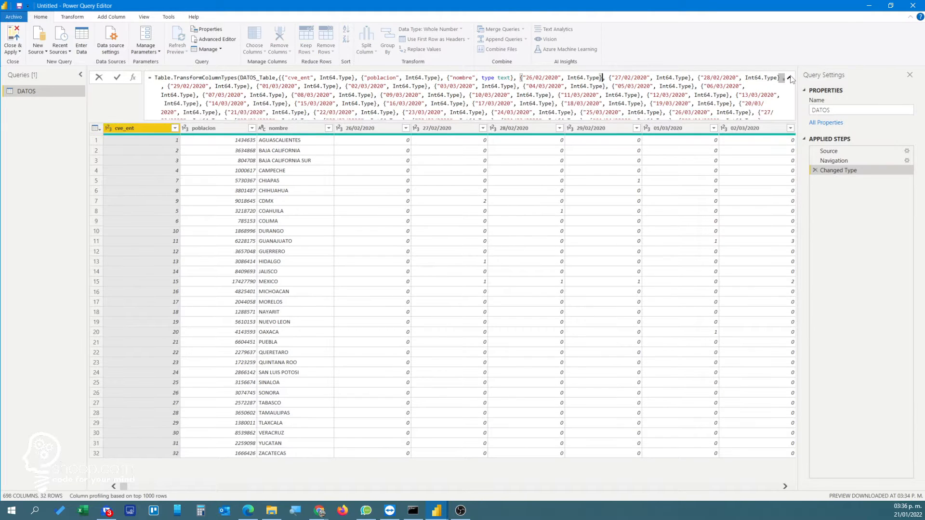
{"action": "scroll", "coordinate": [751, 103], "scroll_direction": "down", "scroll_amount": 7}
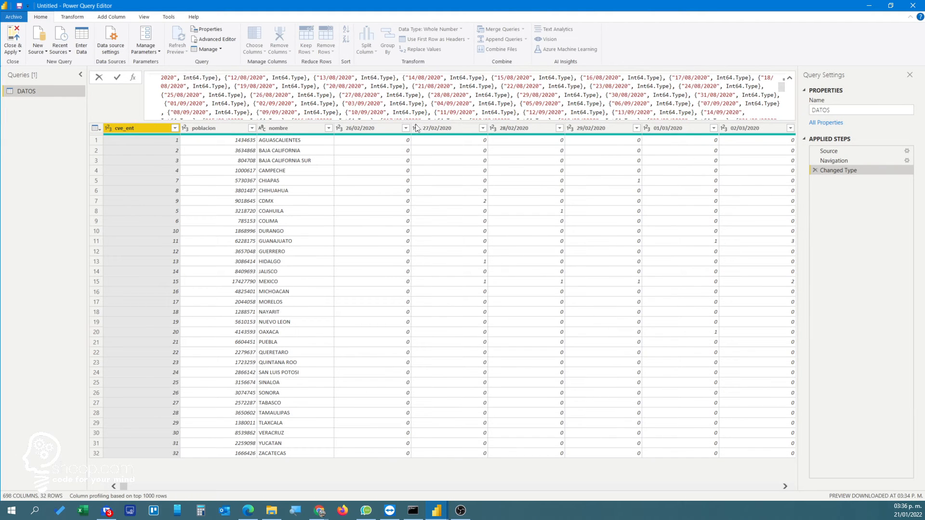
{"action": "scroll", "coordinate": [551, 113], "scroll_direction": "down", "scroll_amount": 15}
{"action": "scroll", "coordinate": [703, 111], "scroll_direction": "down", "scroll_amount": 10}
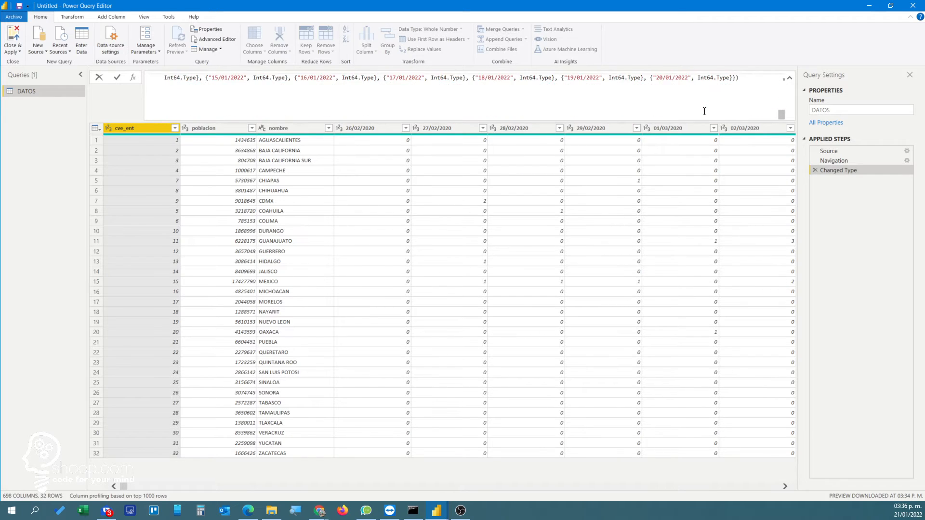
{"action": "scroll", "coordinate": [705, 111], "scroll_direction": "up", "scroll_amount": 6}
{"action": "scroll", "coordinate": [698, 97], "scroll_direction": "up", "scroll_amount": 20}
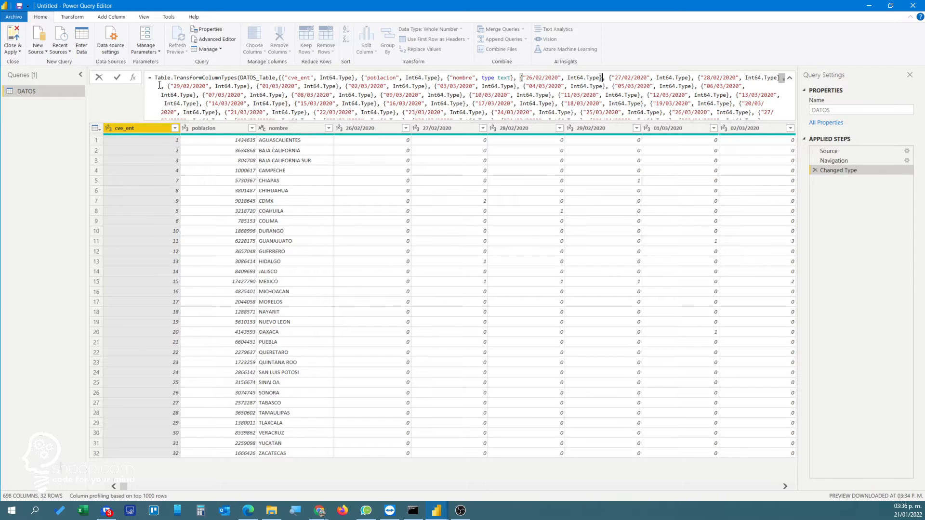
Step: Switch to the finished Power BI report, examine how its DATOS table arranges states, dates and cases, and return to Power Query Editor
{"action": "left_click", "coordinate": [790, 80]}
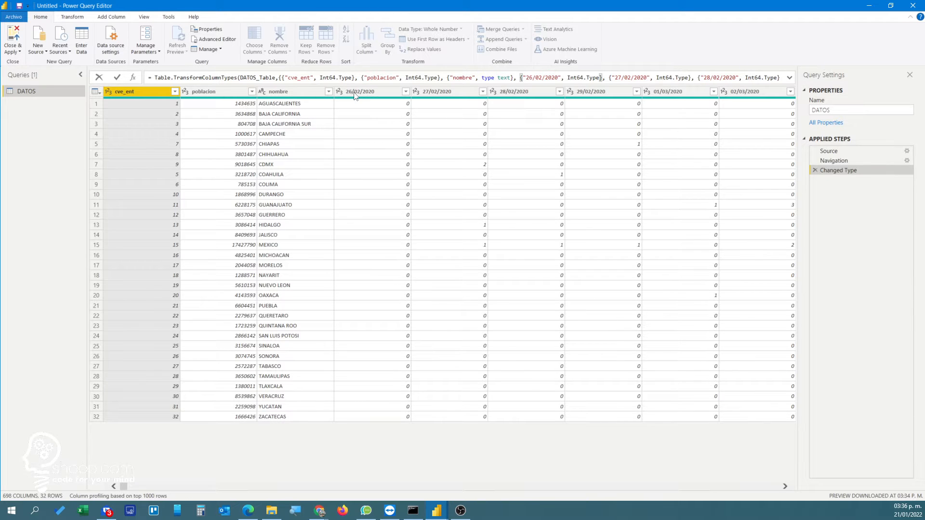
{"action": "left_click", "coordinate": [437, 510]}
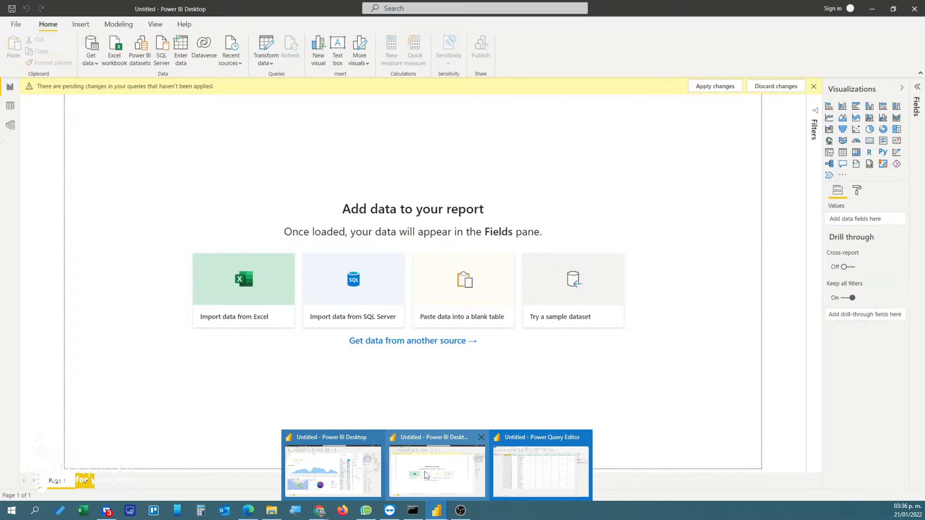
{"action": "left_click", "coordinate": [340, 467]}
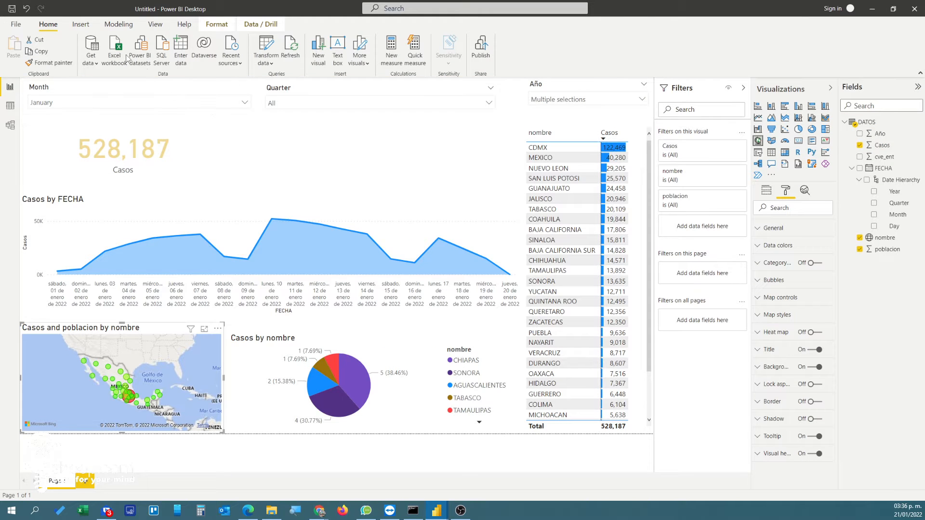
{"action": "left_click", "coordinate": [10, 106]}
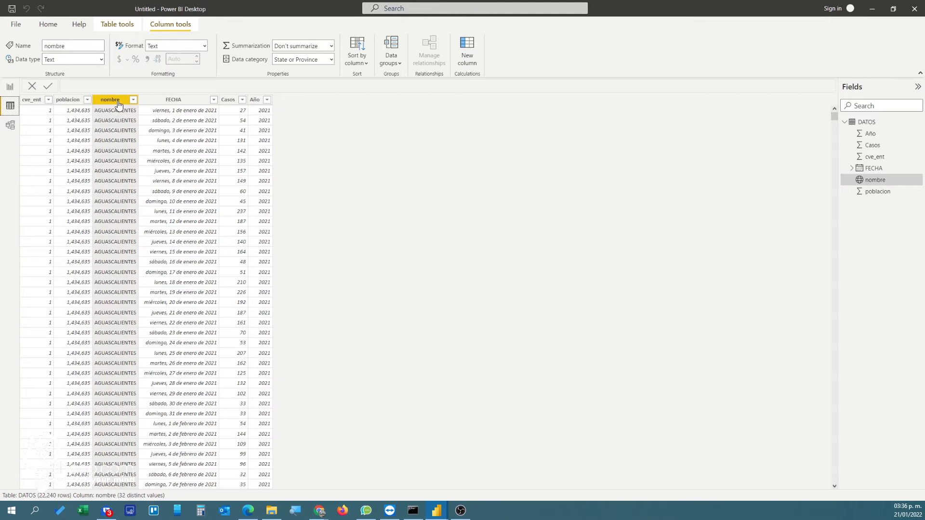
{"action": "scroll", "coordinate": [112, 181], "scroll_direction": "down", "scroll_amount": 5}
{"action": "scroll", "coordinate": [112, 159], "scroll_direction": "up", "scroll_amount": 5}
{"action": "scroll", "coordinate": [202, 191], "scroll_direction": "down", "scroll_amount": 9}
{"action": "scroll", "coordinate": [202, 189], "scroll_direction": "down", "scroll_amount": 20}
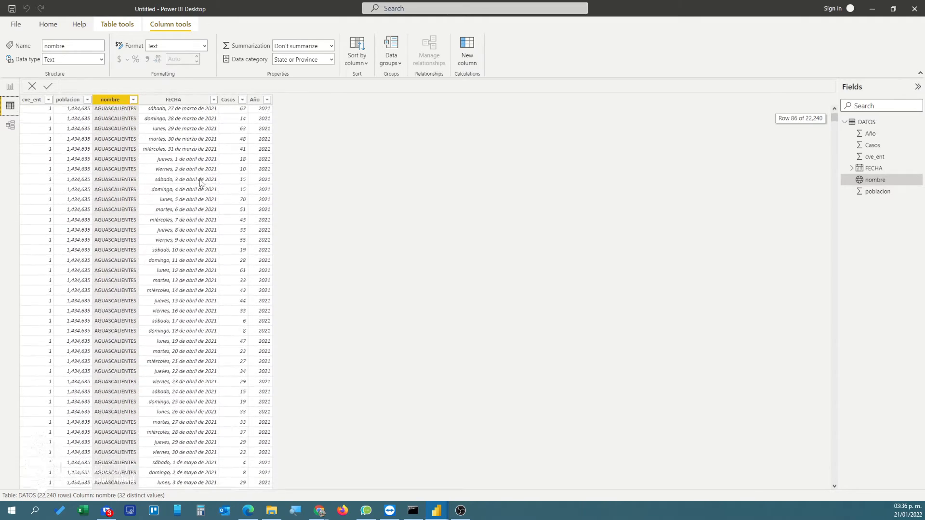
{"action": "scroll", "coordinate": [201, 179], "scroll_direction": "down", "scroll_amount": 20}
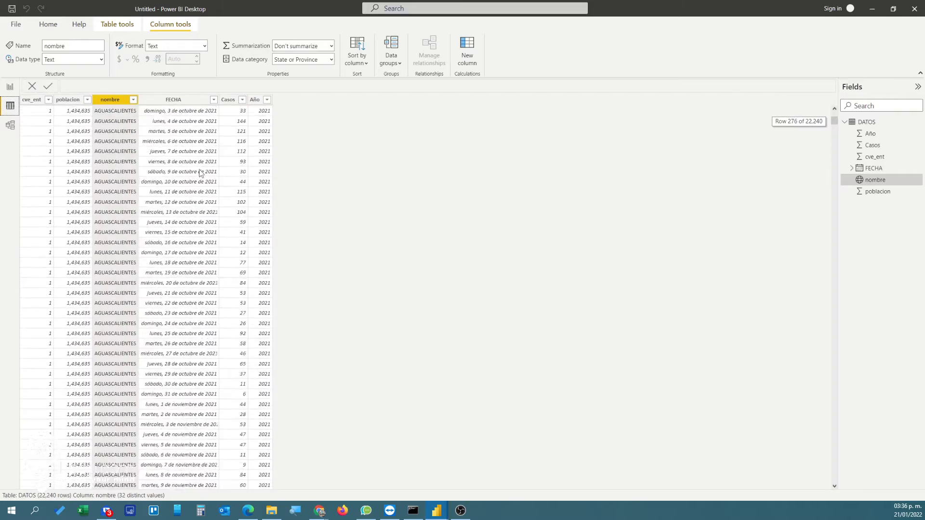
{"action": "scroll", "coordinate": [200, 169], "scroll_direction": "up", "scroll_amount": 20}
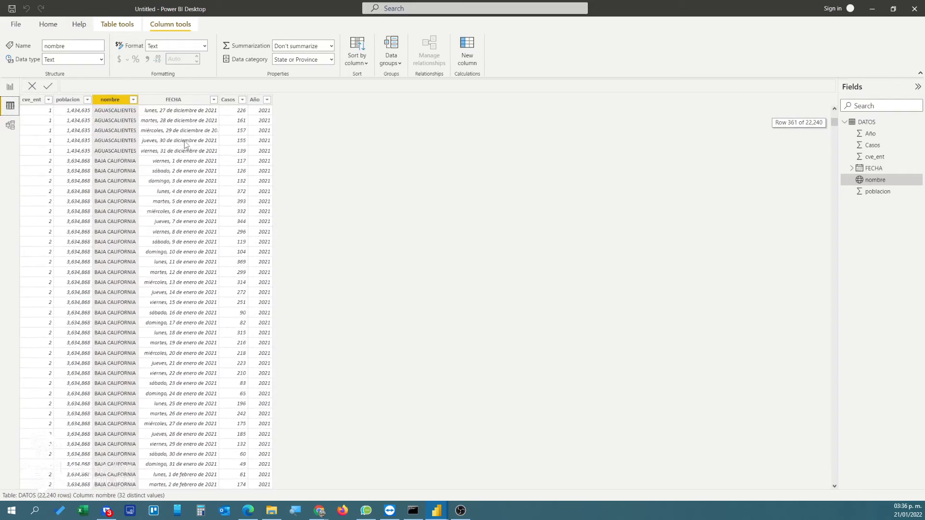
{"action": "scroll", "coordinate": [184, 145], "scroll_direction": "up", "scroll_amount": 20}
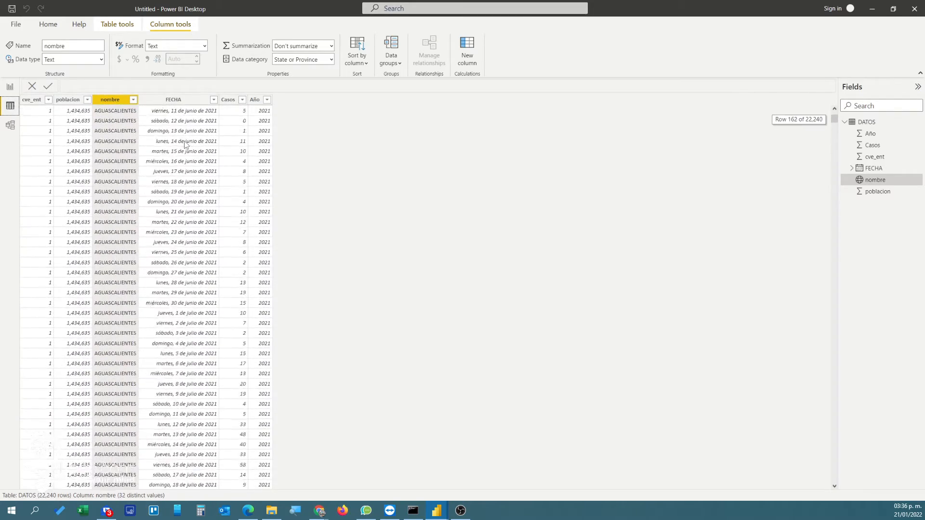
{"action": "scroll", "coordinate": [185, 144], "scroll_direction": "up", "scroll_amount": 17}
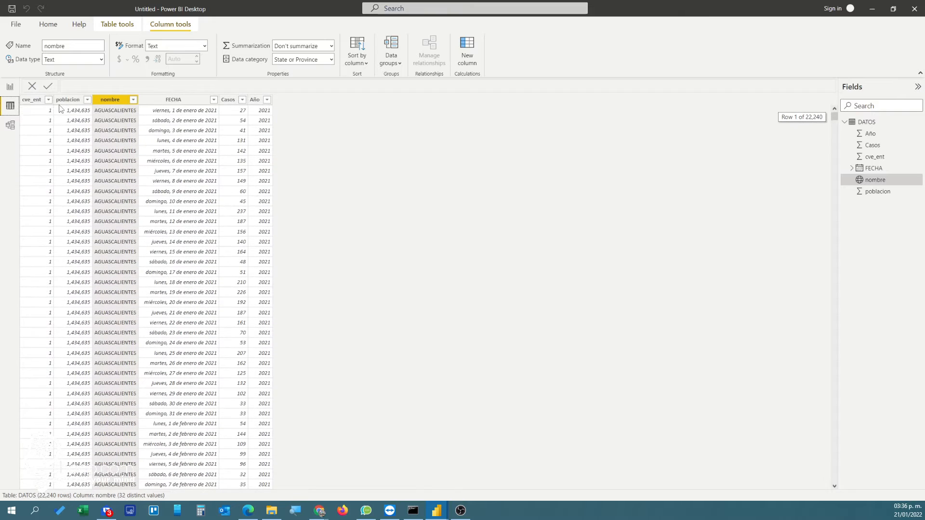
{"action": "left_click", "coordinate": [872, 8]}
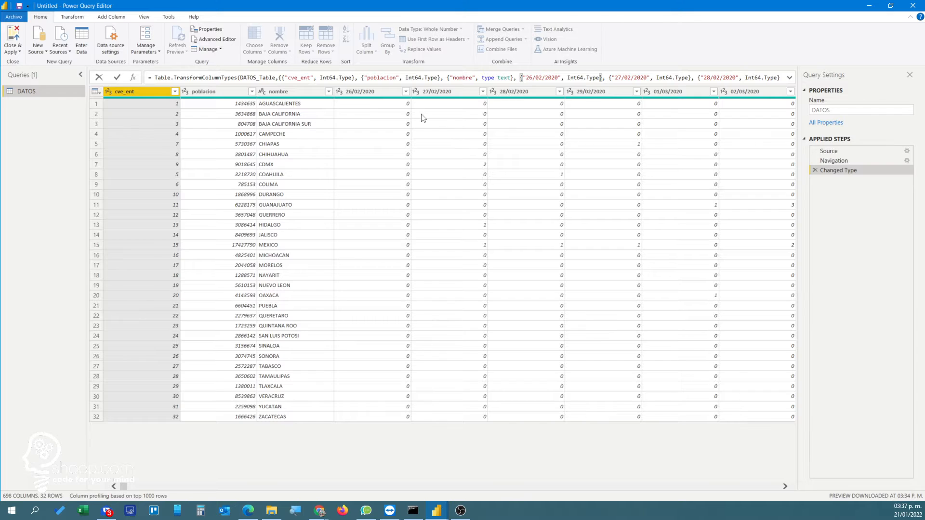
Step: Unpivot all columns other than cve_ent, poblacion and nombre
{"action": "left_click", "coordinate": [146, 94]}
{"action": "left_click", "coordinate": [217, 98], "text": "ctrl"}
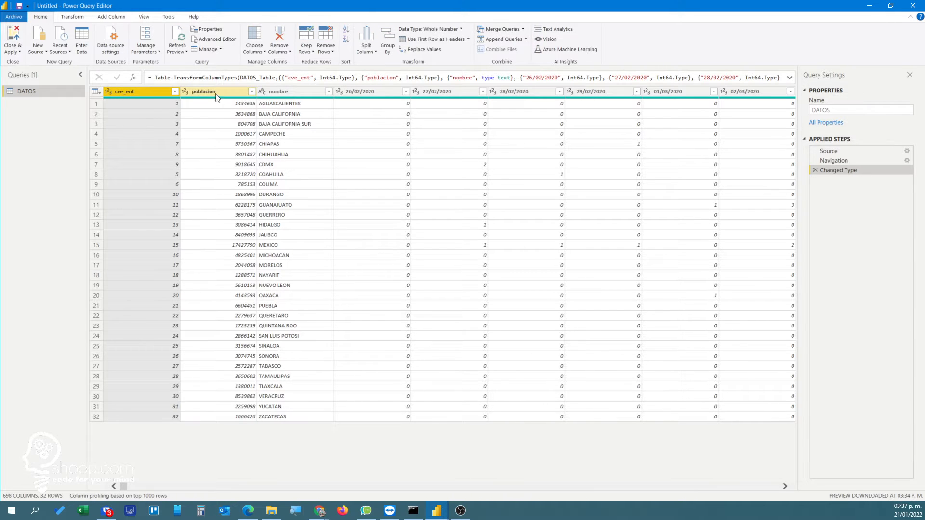
{"action": "left_click", "coordinate": [288, 92], "text": "ctrl"}
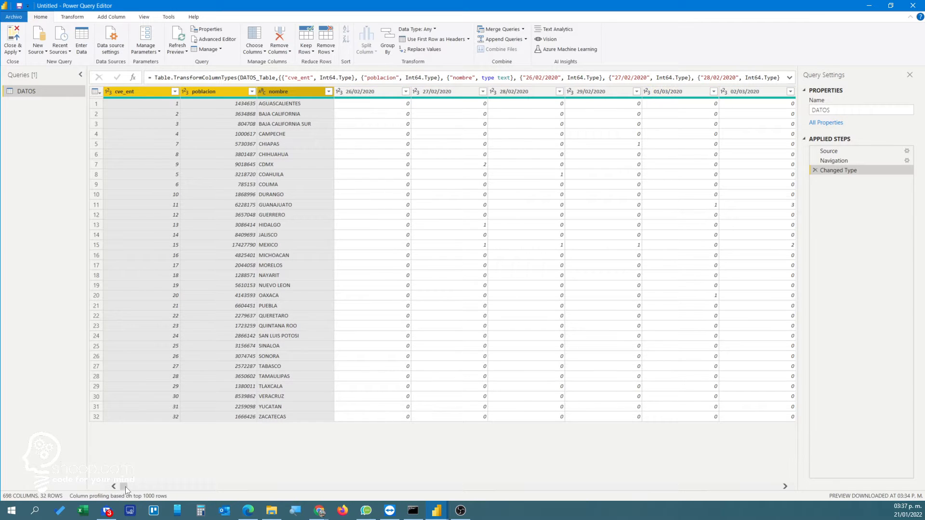
{"action": "left_click_drag", "start_coordinate": [128, 486], "coordinate": [116, 501]}
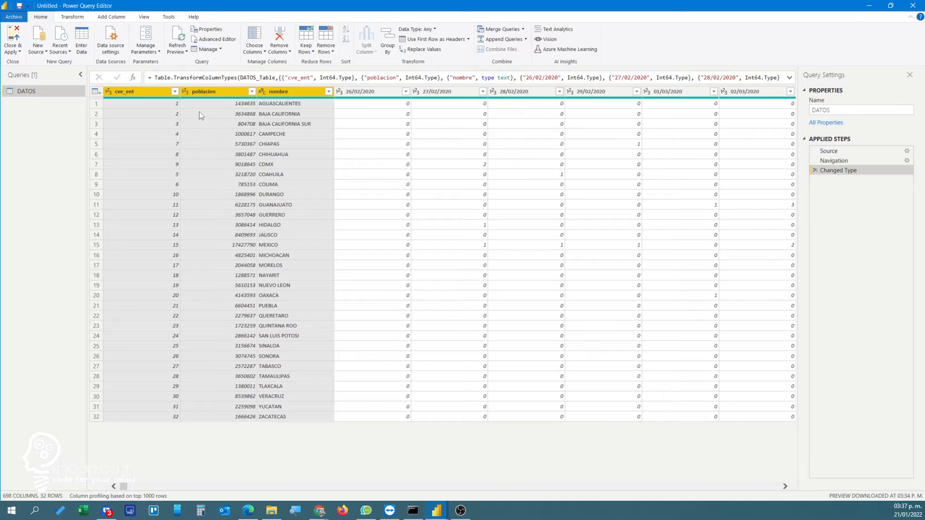
{"action": "left_click", "coordinate": [74, 17]}
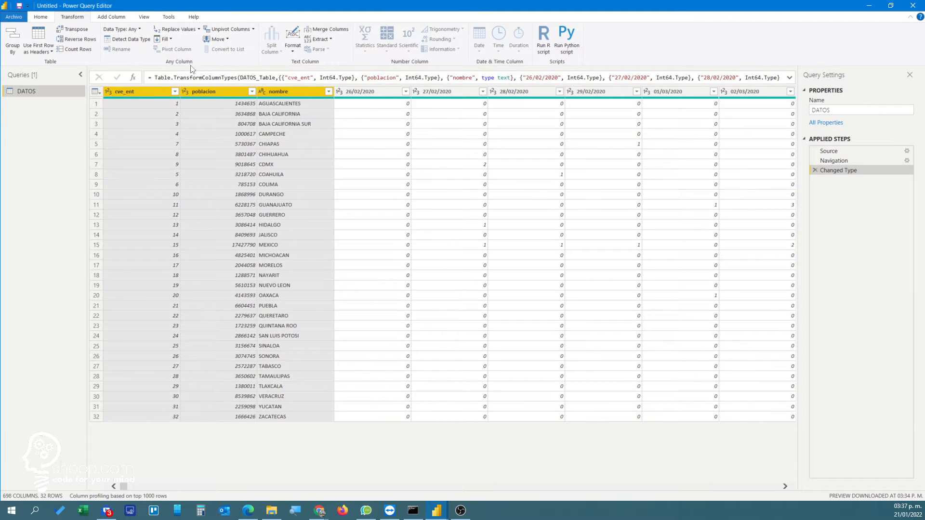
{"action": "left_click", "coordinate": [252, 29]}
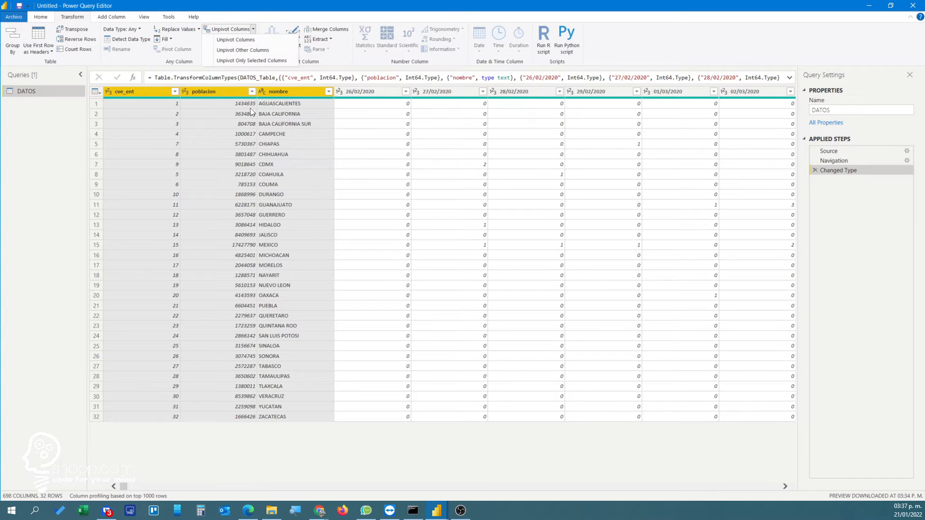
{"action": "left_click", "coordinate": [264, 51]}
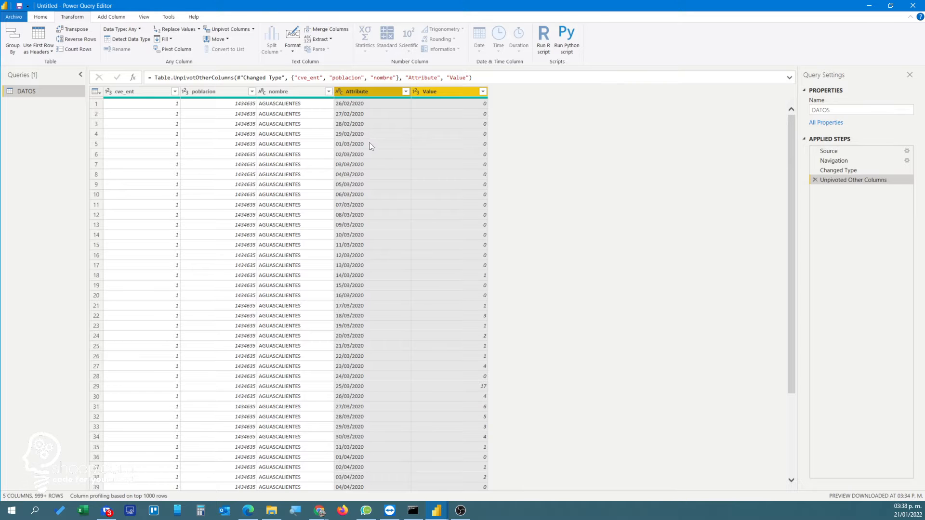
Step: Rename the Attribute column as FECHA and the Value column as CASOS
{"action": "scroll", "coordinate": [366, 159], "scroll_direction": "down", "scroll_amount": 20}
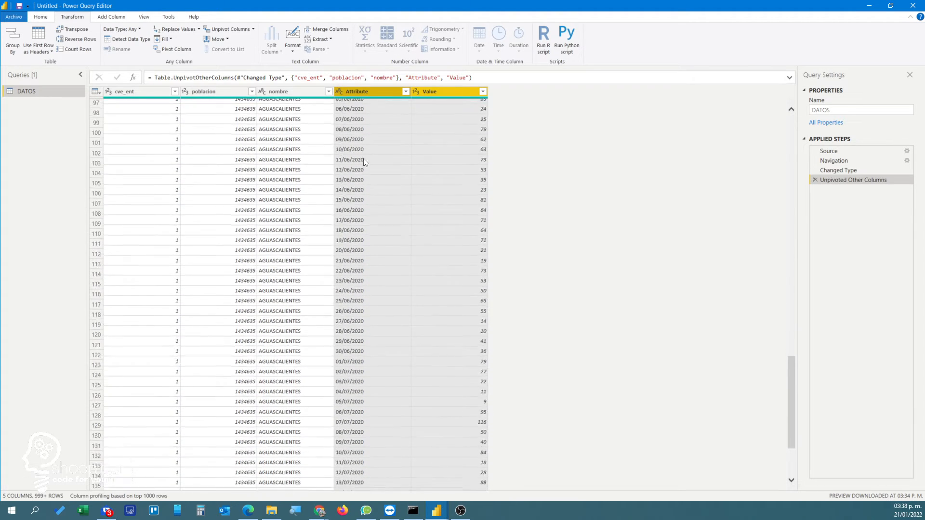
{"action": "scroll", "coordinate": [363, 160], "scroll_direction": "down", "scroll_amount": 20}
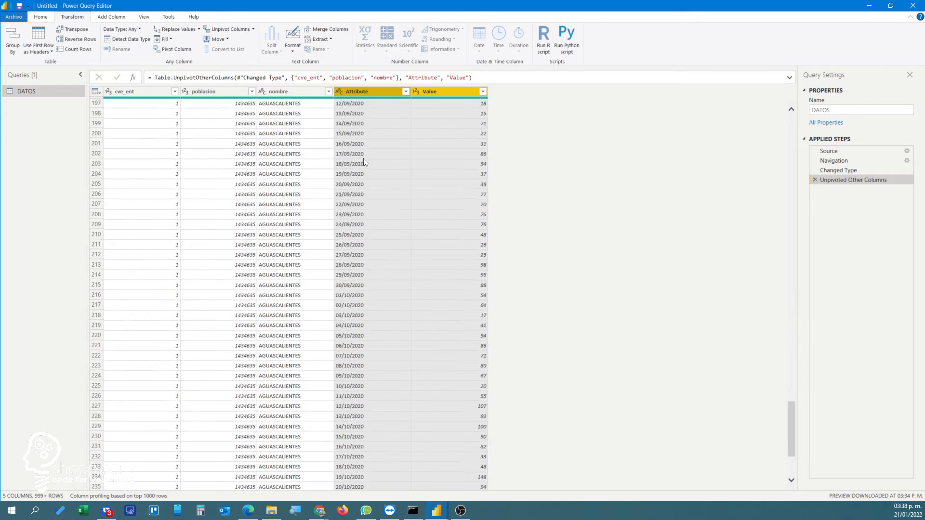
{"action": "scroll", "coordinate": [364, 158], "scroll_direction": "up", "scroll_amount": 20}
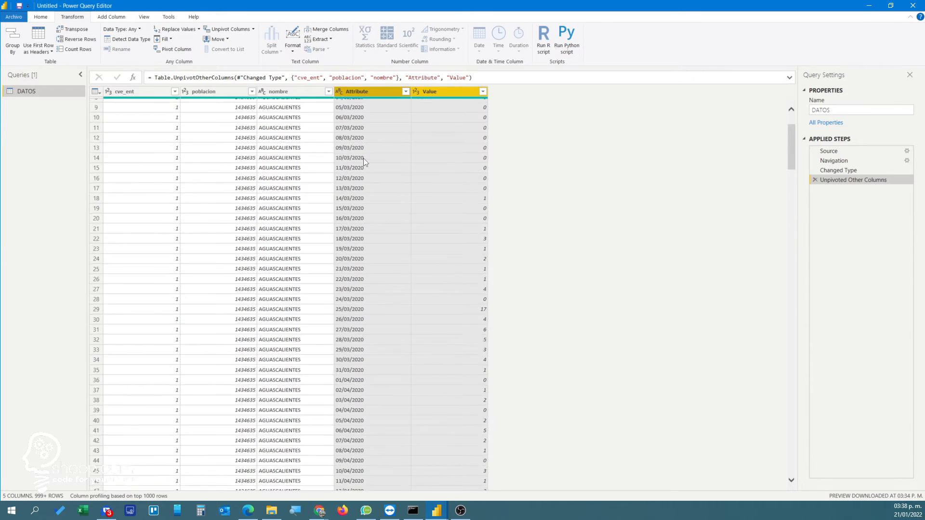
{"action": "scroll", "coordinate": [363, 158], "scroll_direction": "up", "scroll_amount": 3}
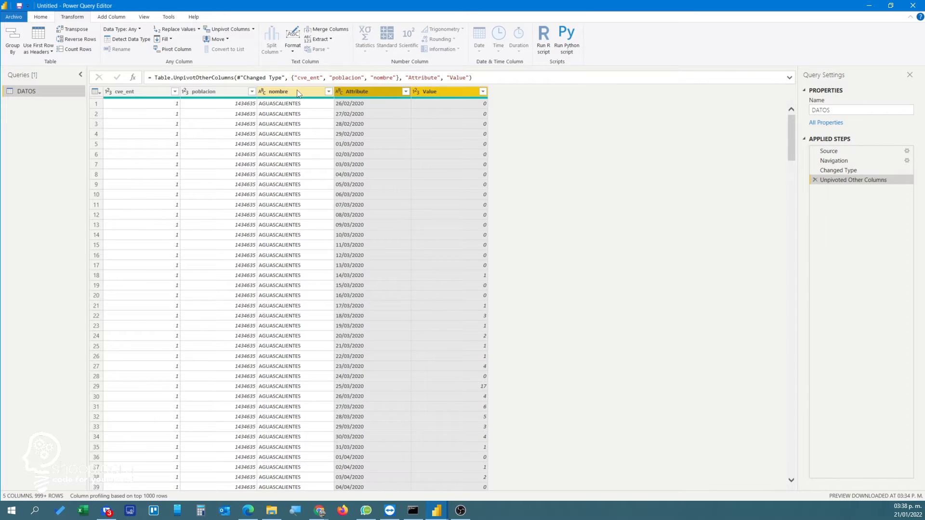
{"action": "double_click", "coordinate": [371, 92]}
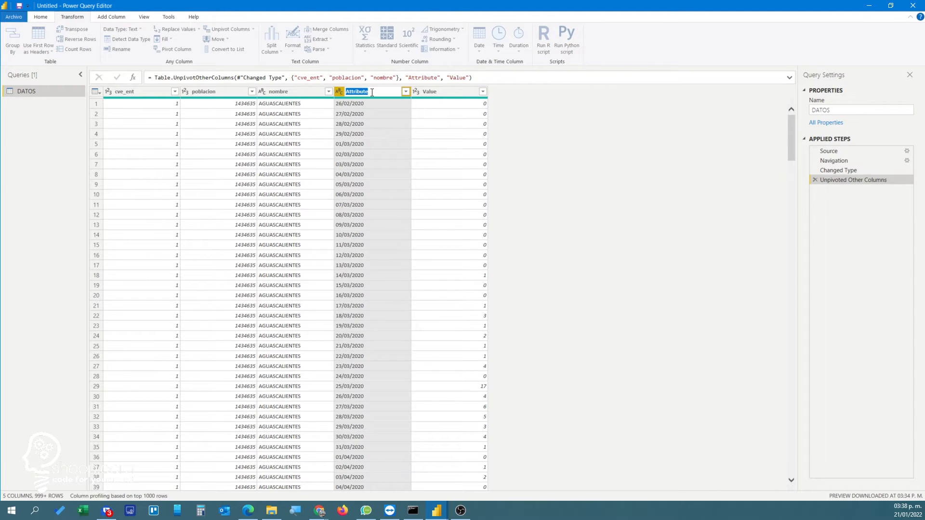
{"action": "type", "text": "FECHA"}
{"action": "key", "text": "Return"}
{"action": "double_click", "coordinate": [434, 92]}
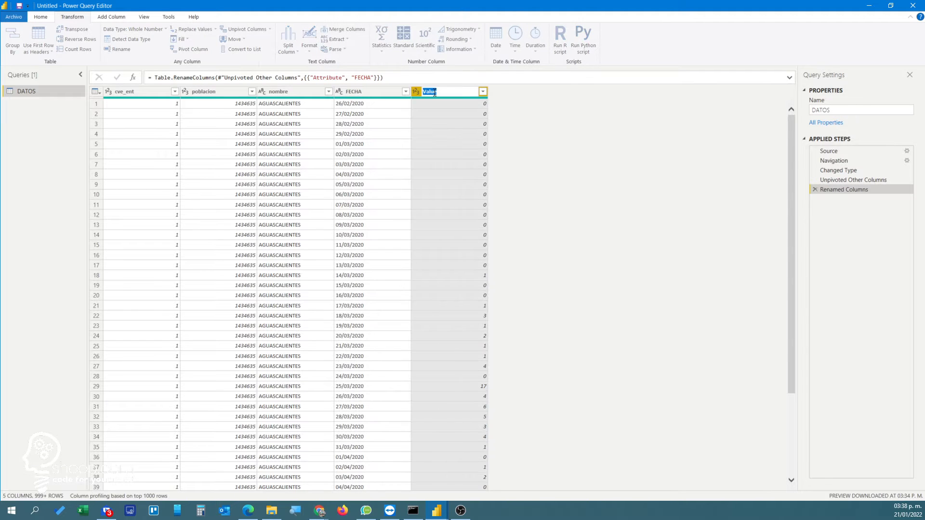
{"action": "type", "text": "CASOS"}
{"action": "key", "text": "Return"}
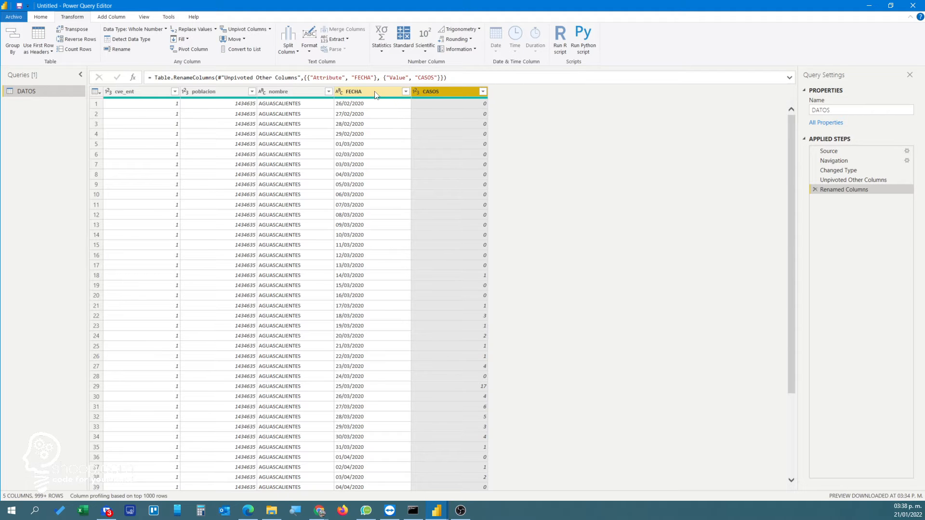
Step: Change the FECHA column's data type to Date
{"action": "left_click", "coordinate": [374, 92]}
{"action": "right_click", "coordinate": [374, 93]}
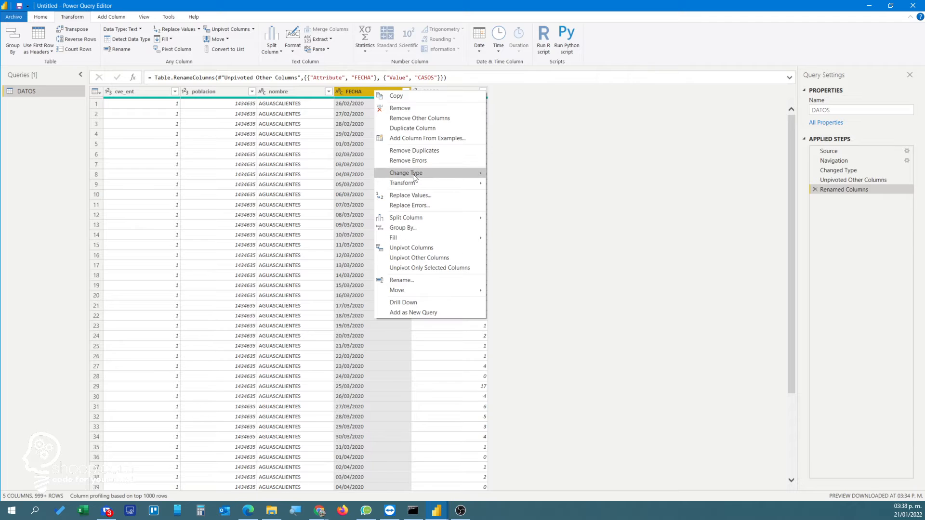
{"action": "mouse_move", "coordinate": [413, 177]}
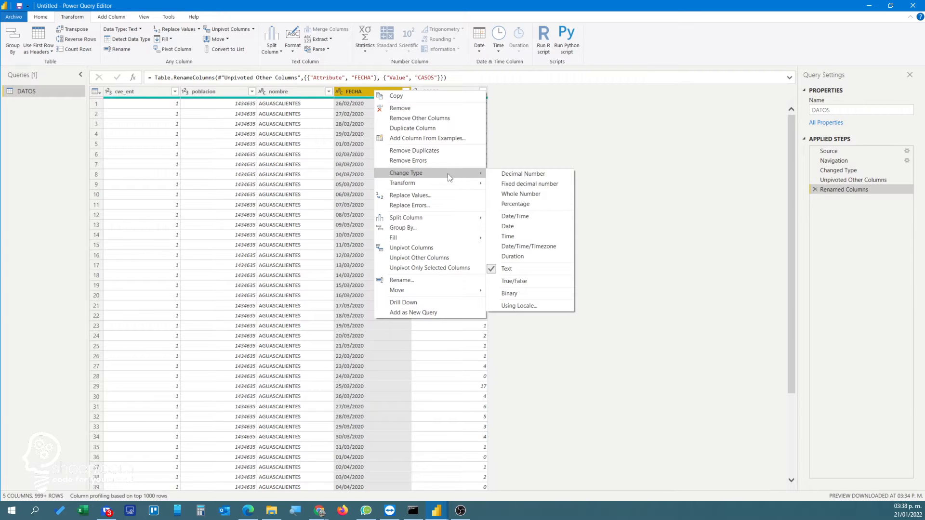
{"action": "left_click", "coordinate": [512, 231]}
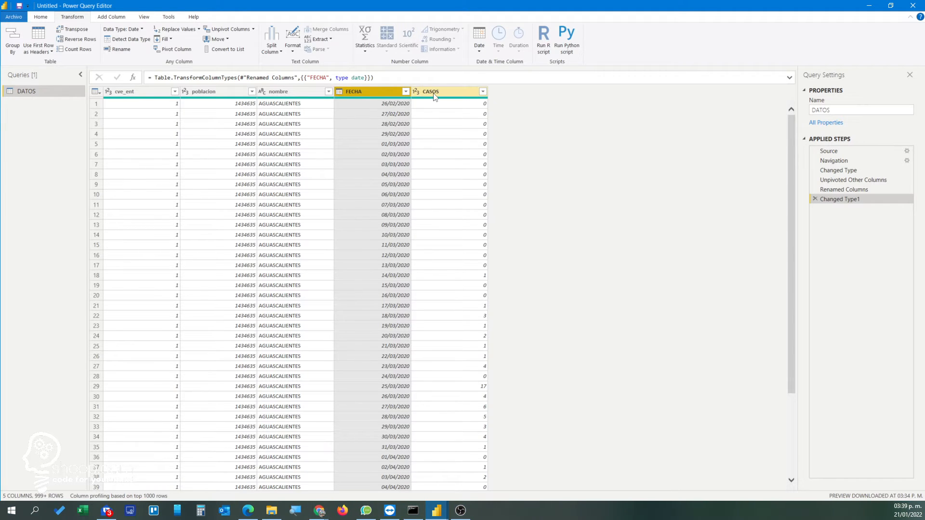
Step: Duplicate the FECHA column and transform the copy to its Year
{"action": "scroll", "coordinate": [453, 193], "scroll_direction": "down", "scroll_amount": 3}
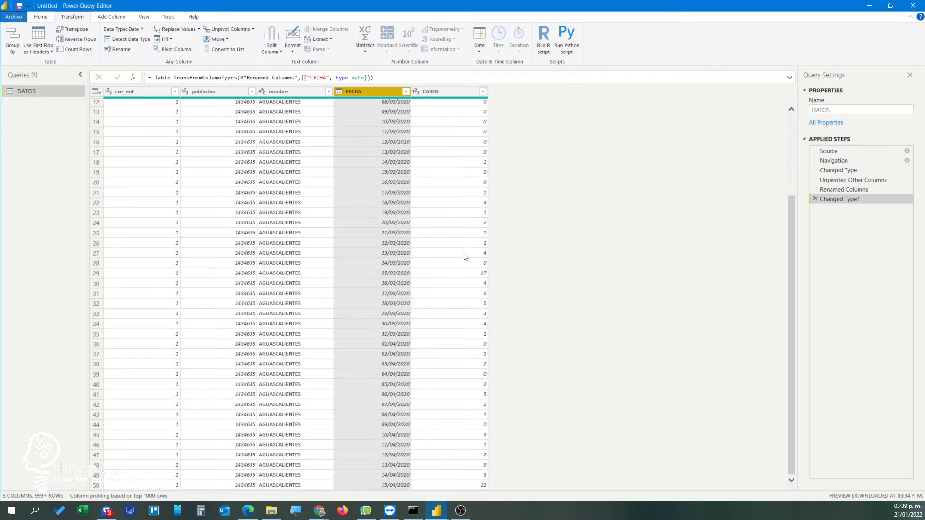
{"action": "scroll", "coordinate": [451, 223], "scroll_direction": "up", "scroll_amount": 3}
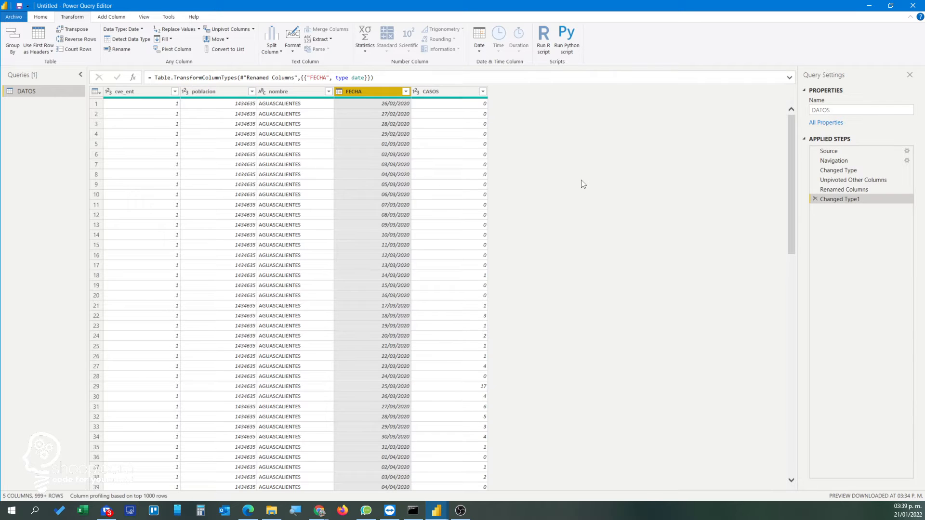
{"action": "right_click", "coordinate": [368, 92]}
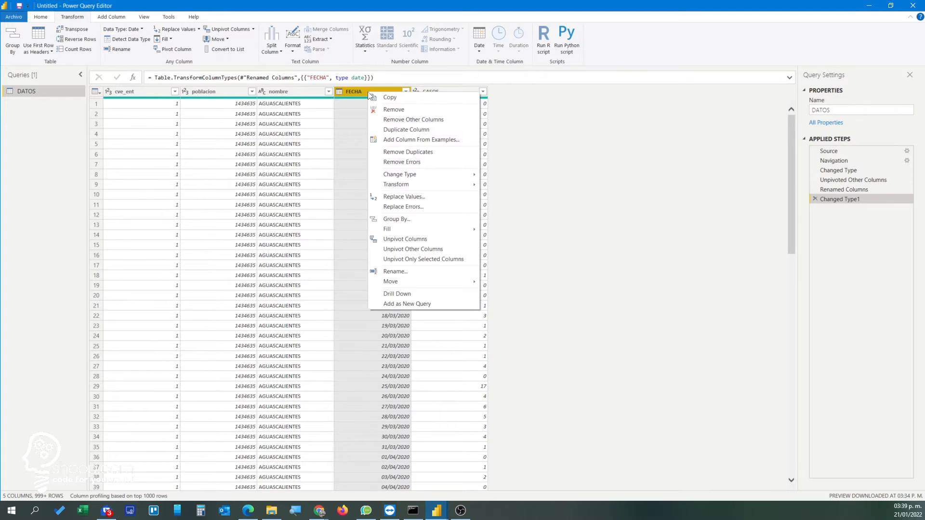
{"action": "left_click", "coordinate": [406, 130]}
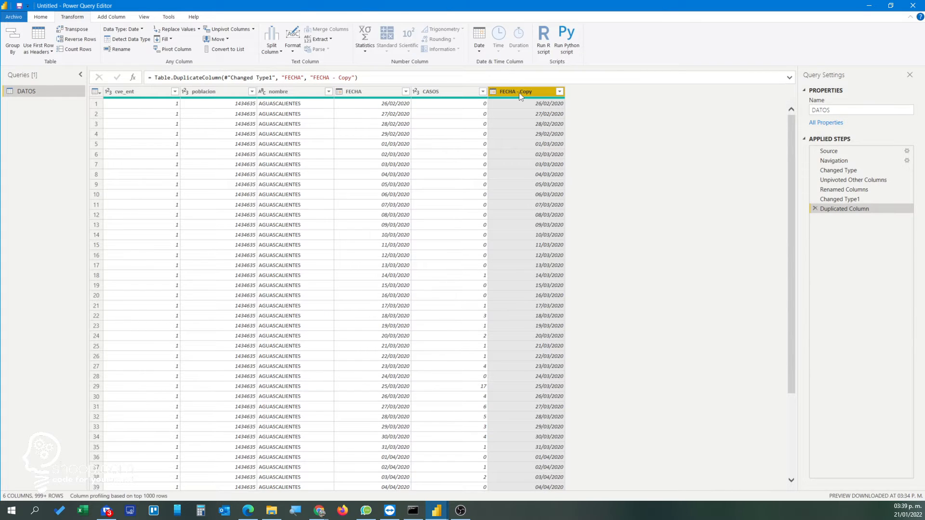
{"action": "right_click", "coordinate": [519, 92]}
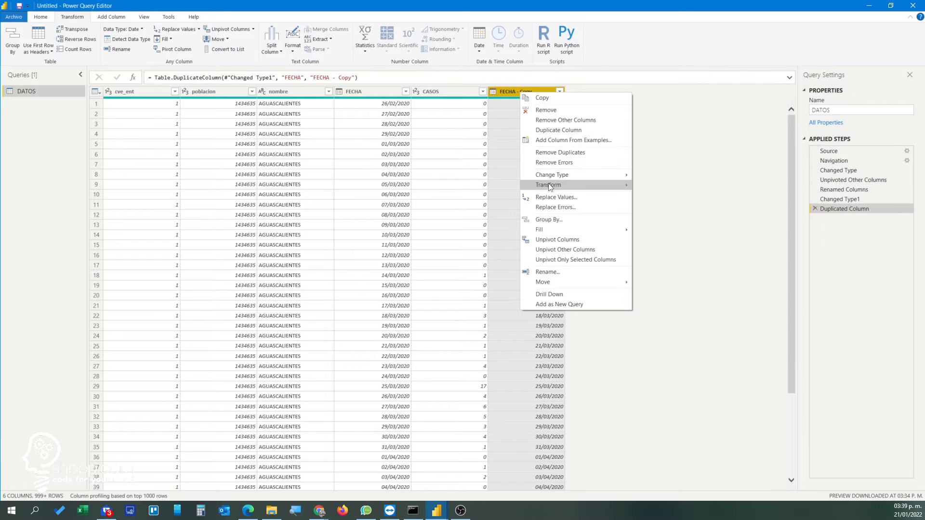
{"action": "mouse_move", "coordinate": [549, 187]}
{"action": "mouse_move", "coordinate": [651, 186]}
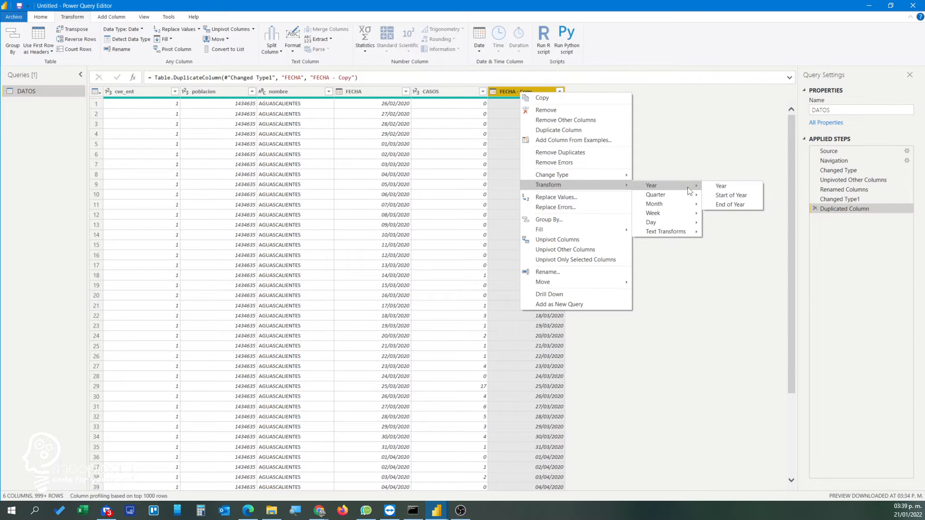
{"action": "left_click", "coordinate": [721, 187]}
{"action": "left_click", "coordinate": [721, 188]}
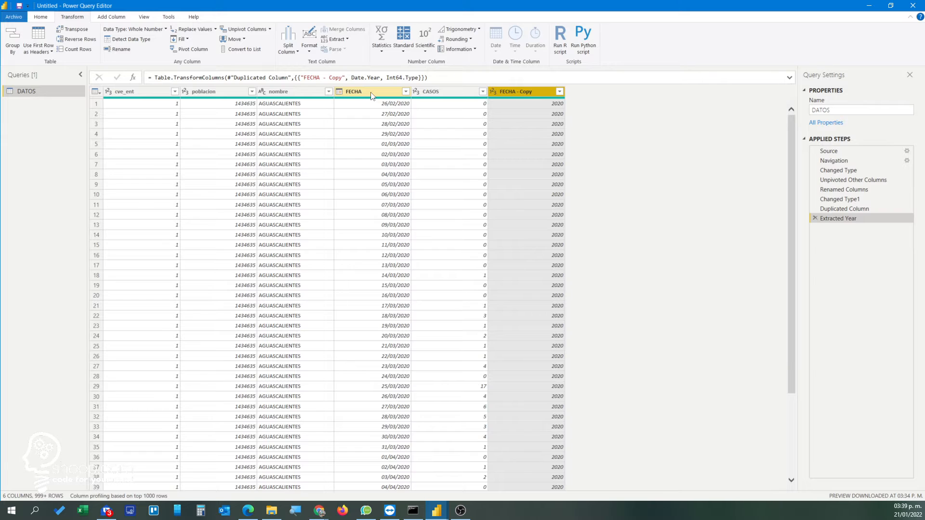
Step: Rename the FECHA - Copy column as AÑO
{"action": "double_click", "coordinate": [511, 91]}
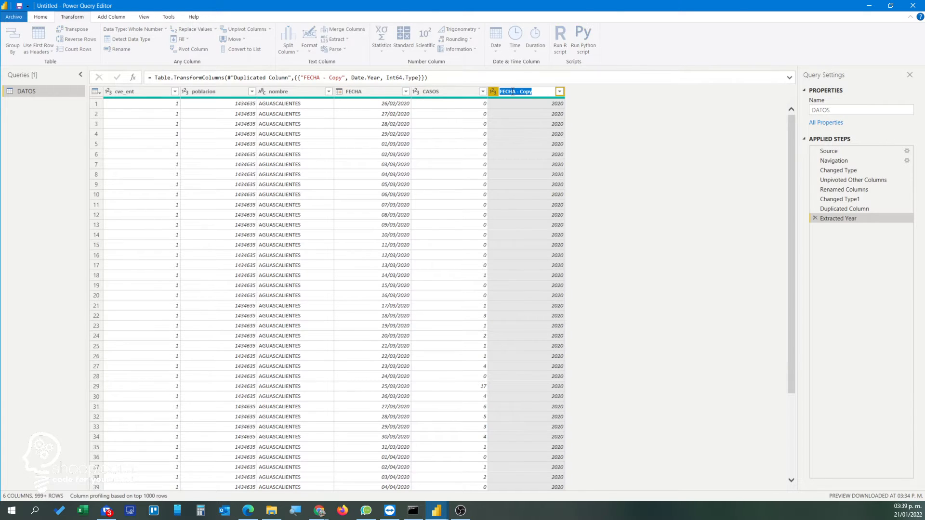
{"action": "type", "text": "AÑO"}
{"action": "key", "text": "Return"}
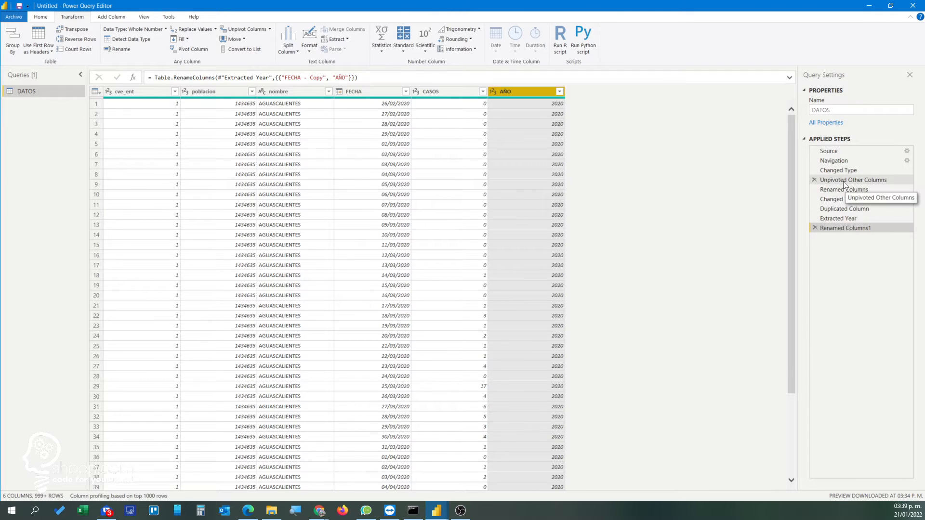
Step: Review the DATOS query's applied steps from Extracted Year back to Unpivoted Other Columns, and return to the final rename step
{"action": "left_click", "coordinate": [836, 218]}
{"action": "left_click", "coordinate": [839, 208]}
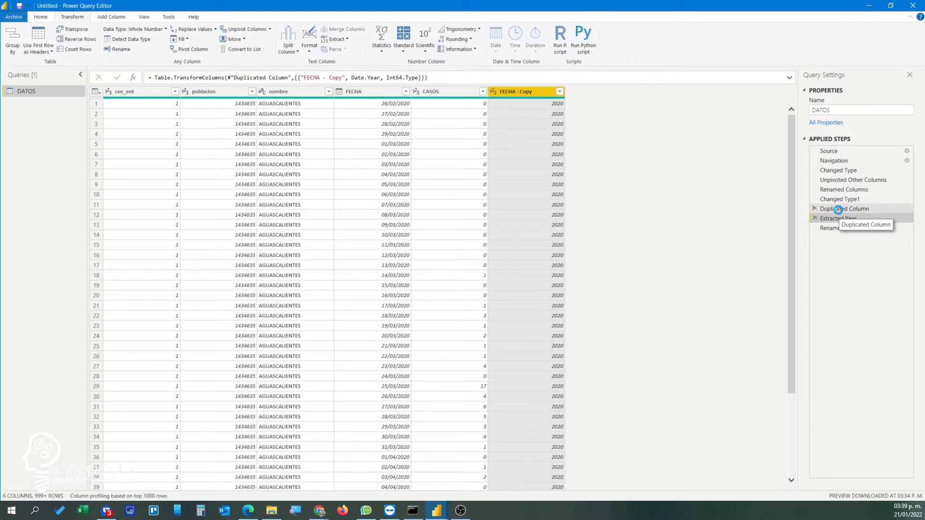
{"action": "left_click", "coordinate": [838, 199]}
{"action": "left_click", "coordinate": [840, 191]}
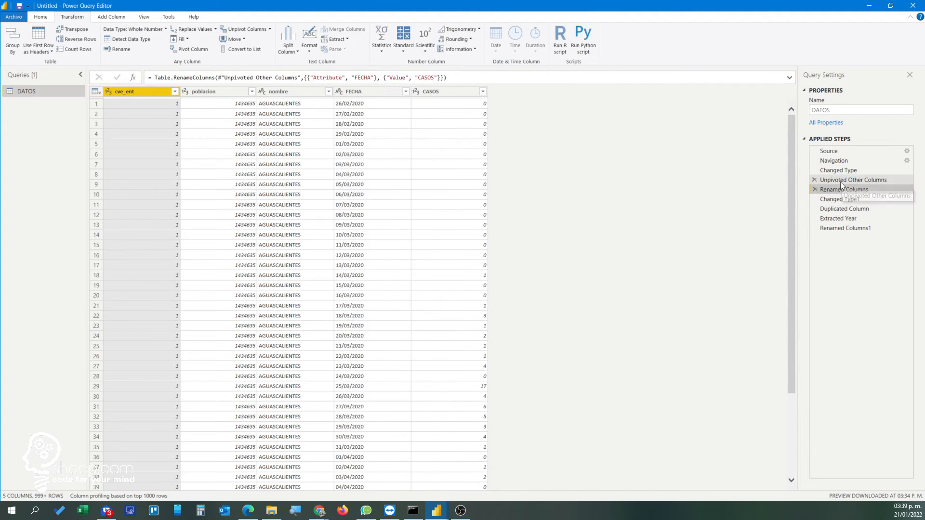
{"action": "left_click", "coordinate": [840, 181]}
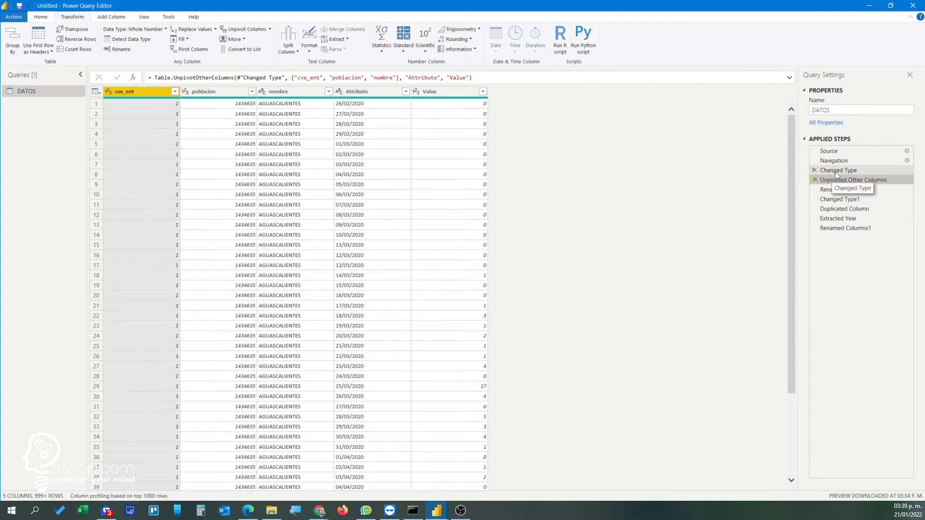
{"action": "left_click", "coordinate": [836, 229]}
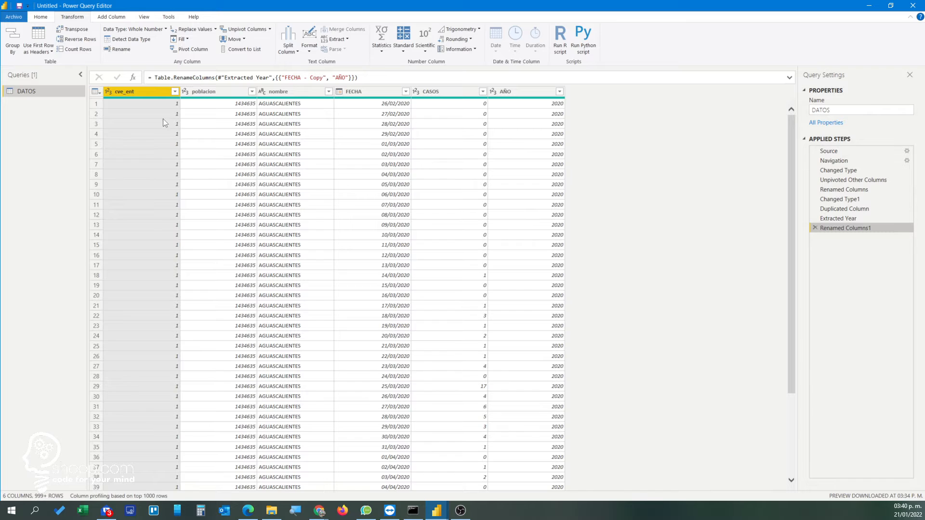
Step: Close the query editor with its changes applied, and expand the DATOS table to list its fields
{"action": "left_click", "coordinate": [40, 17]}
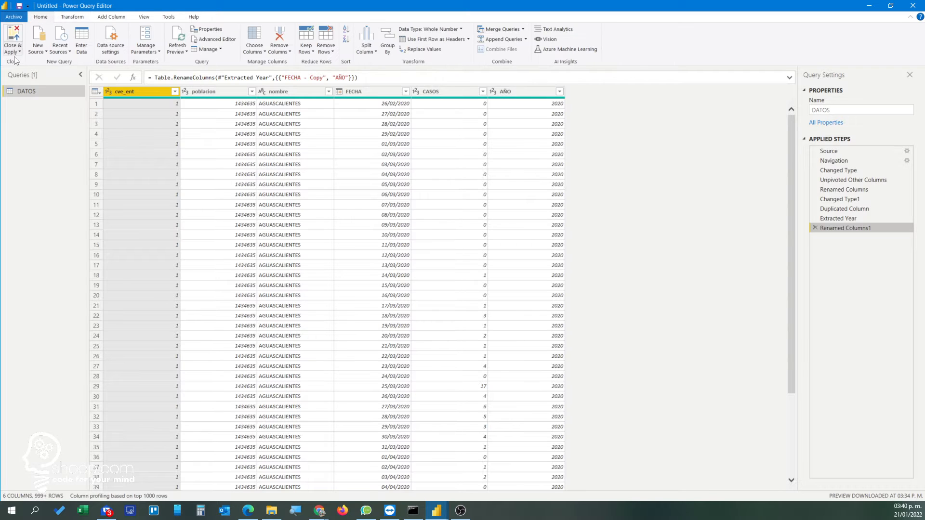
{"action": "left_click", "coordinate": [11, 39]}
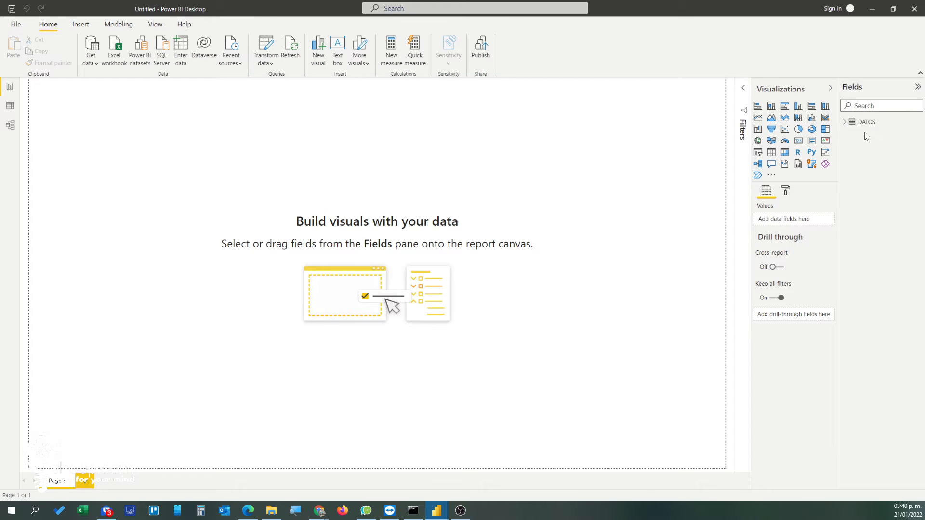
{"action": "left_click", "coordinate": [847, 125]}
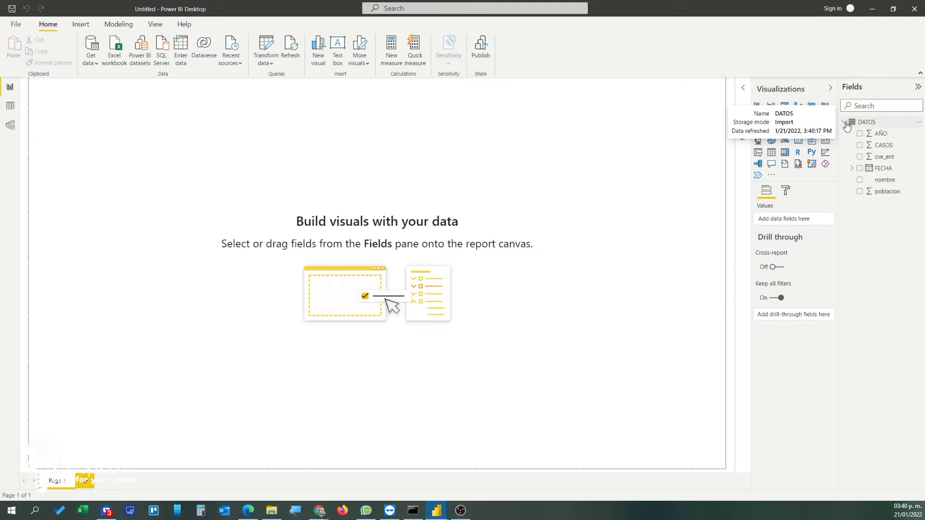
Step: Set the data category of the nombre field to State or Province
{"action": "left_click", "coordinate": [889, 181]}
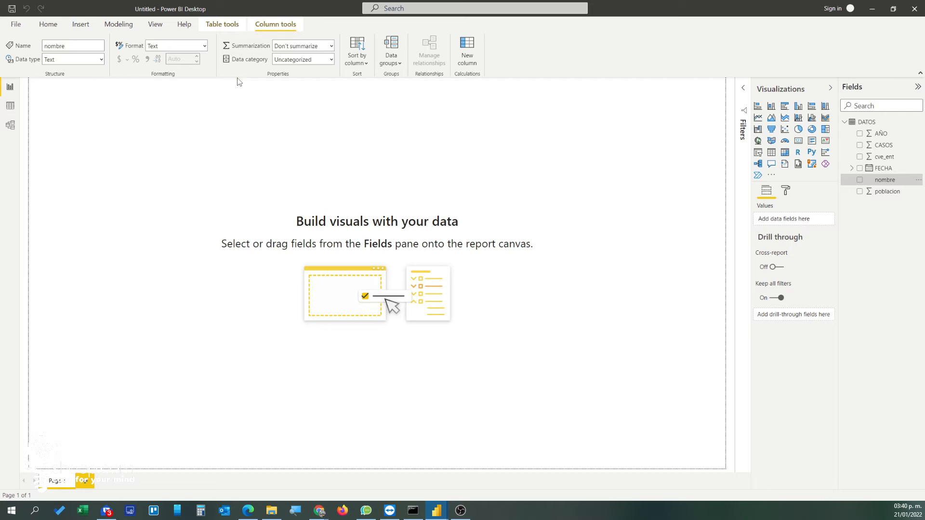
{"action": "left_click", "coordinate": [332, 60]}
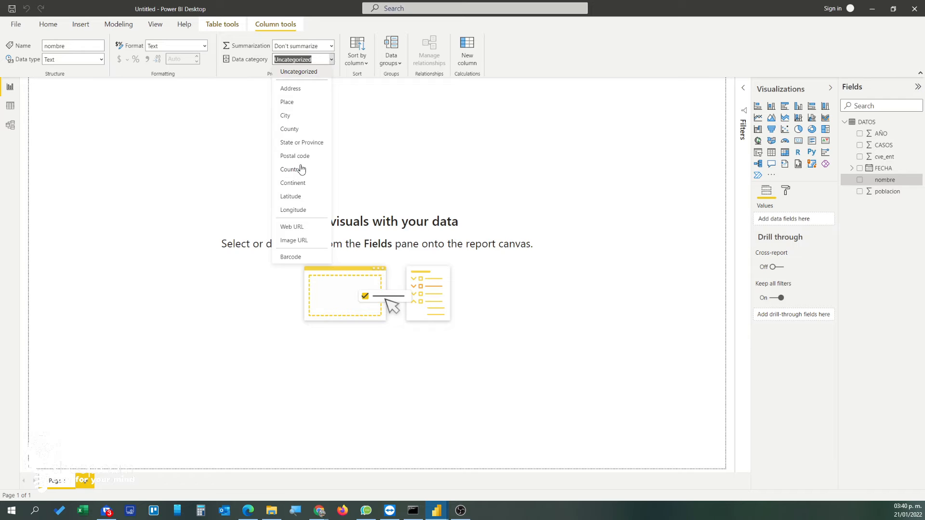
{"action": "left_click", "coordinate": [314, 144]}
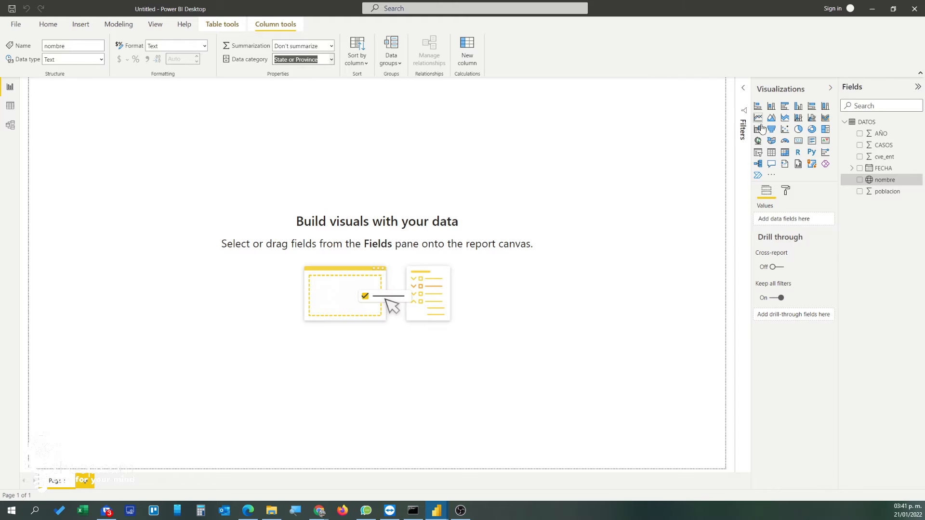
Step: Add a wide, short map visual in the page's lower-left corner, using nombre as its Location and CASOS as its Size
{"action": "left_click", "coordinate": [758, 144]}
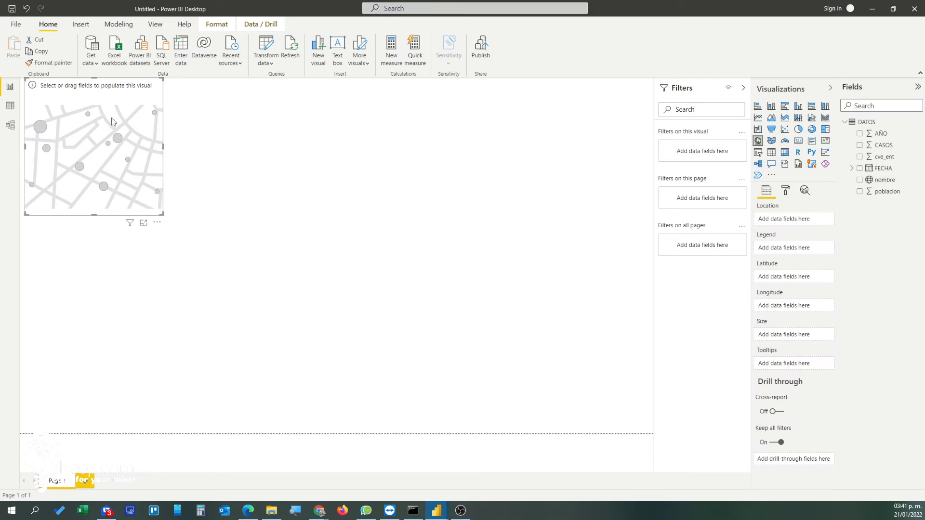
{"action": "left_click_drag", "start_coordinate": [124, 99], "coordinate": [120, 316]}
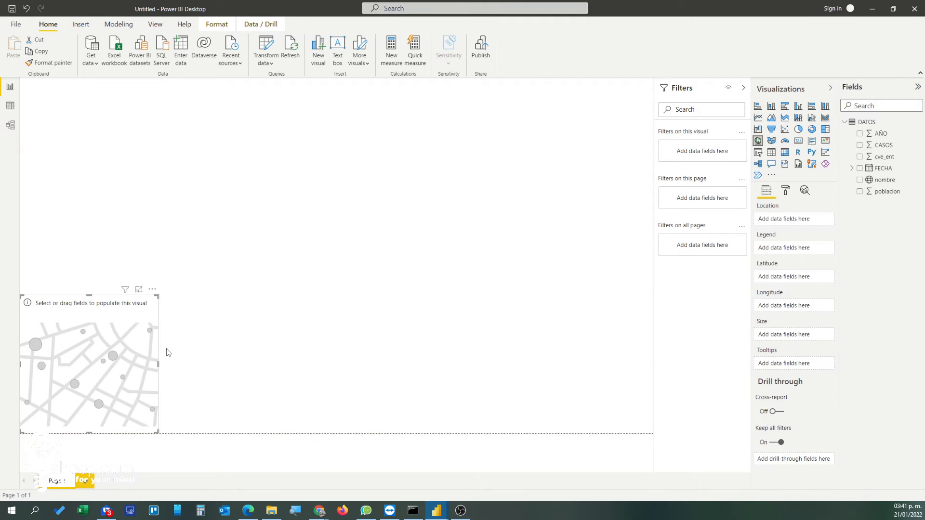
{"action": "left_click_drag", "start_coordinate": [166, 367], "coordinate": [365, 376]}
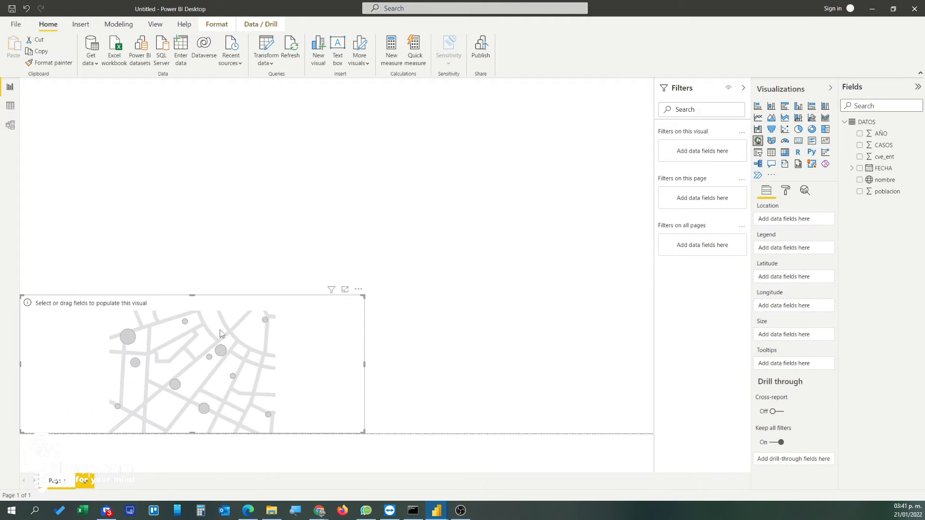
{"action": "left_click_drag", "start_coordinate": [192, 295], "coordinate": [190, 331]}
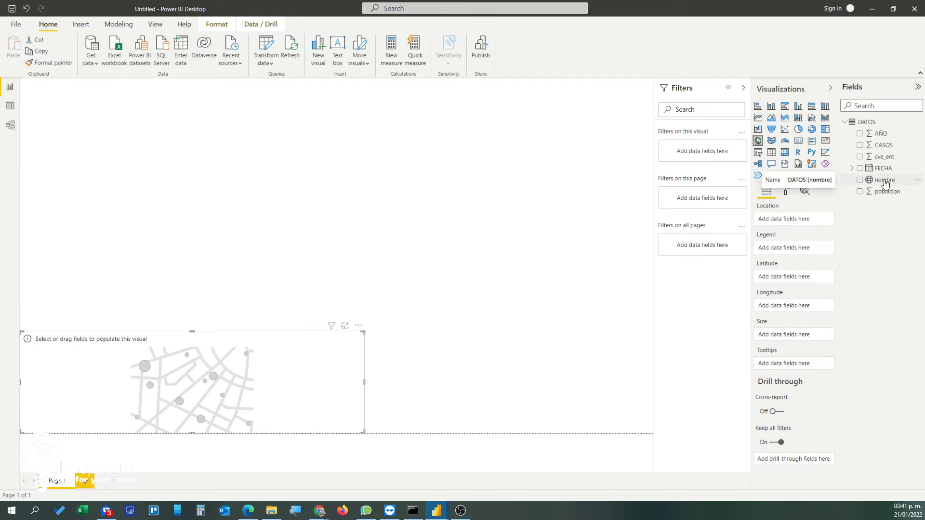
{"action": "left_click_drag", "start_coordinate": [884, 183], "coordinate": [798, 220]}
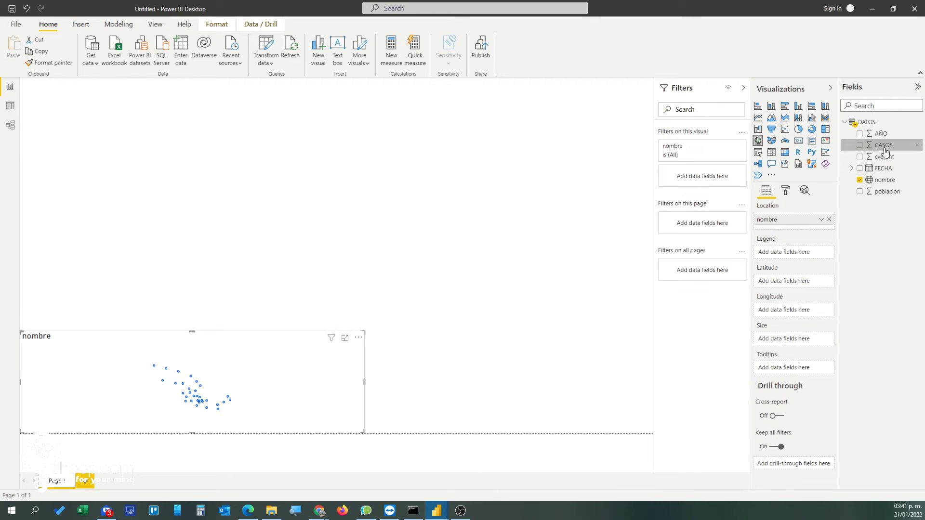
{"action": "left_click_drag", "start_coordinate": [885, 152], "coordinate": [799, 340]}
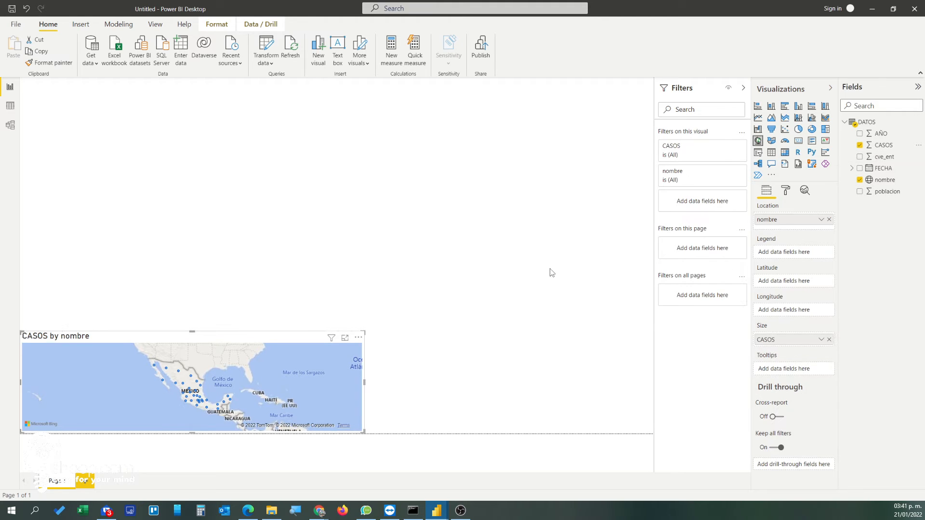
Step: Enlarge the map in focus mode, try the Filled map type, and switch back to the bubble map
{"action": "left_click", "coordinate": [345, 339]}
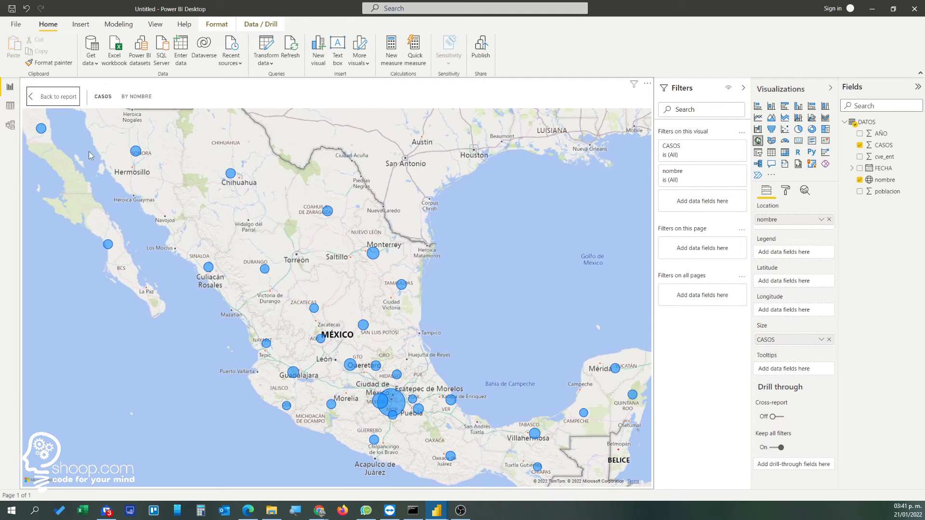
{"action": "left_click", "coordinate": [771, 141]}
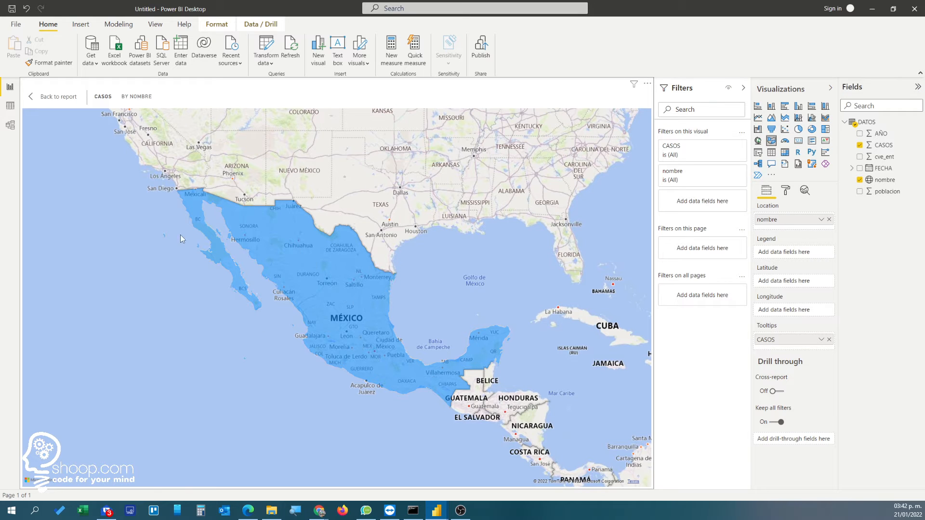
{"action": "left_click", "coordinate": [758, 142]}
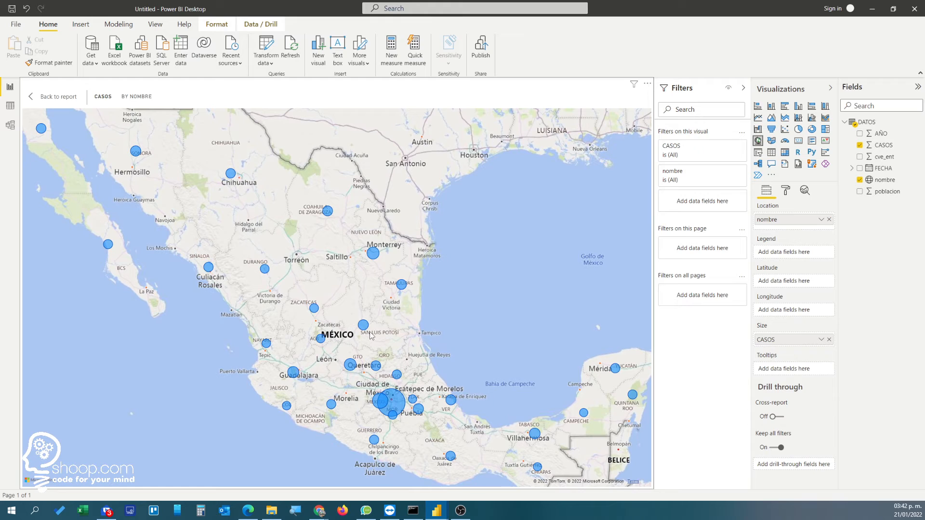
Step: Return to the report page and narrow the map visual to a little under half the page width
{"action": "left_click", "coordinate": [57, 96]}
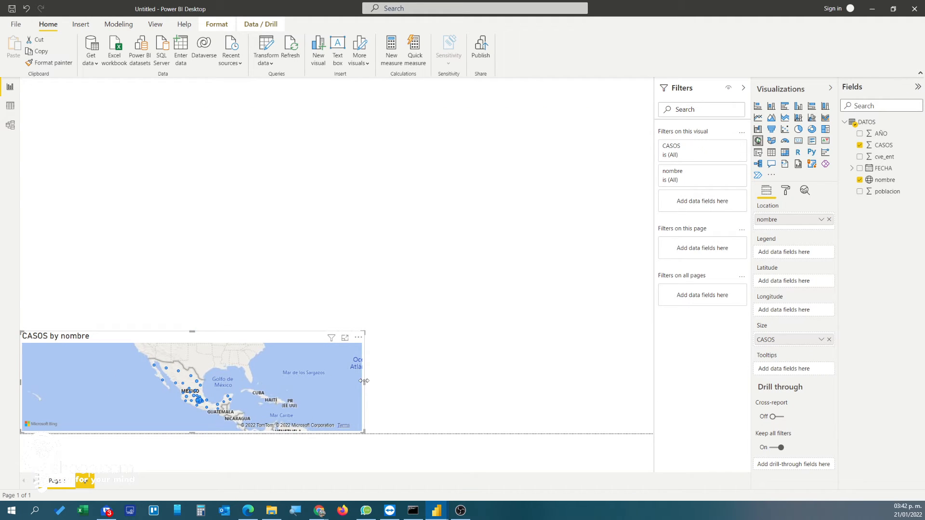
{"action": "left_click_drag", "start_coordinate": [364, 381], "coordinate": [296, 381]}
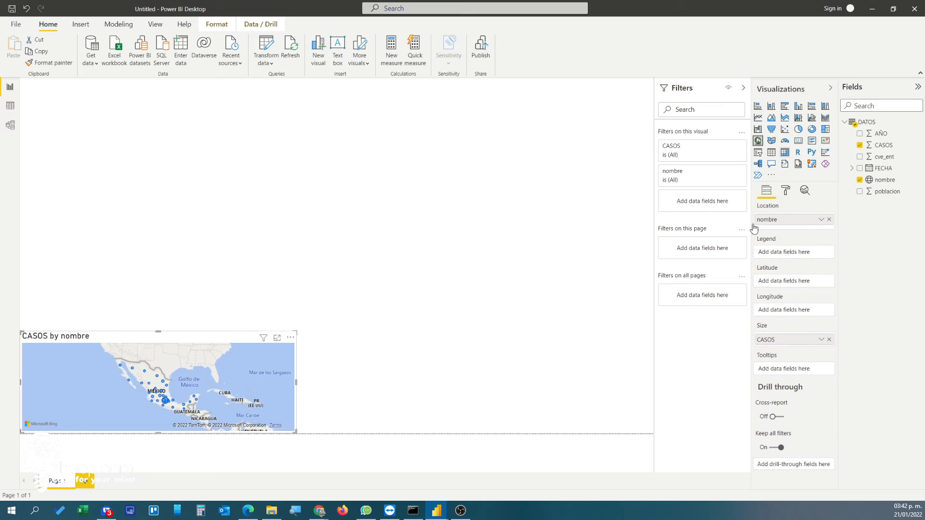
Step: Add a table visual at the page's lower right, narrow it to about a third of the page, and extend it upward
{"action": "left_click", "coordinate": [508, 274]}
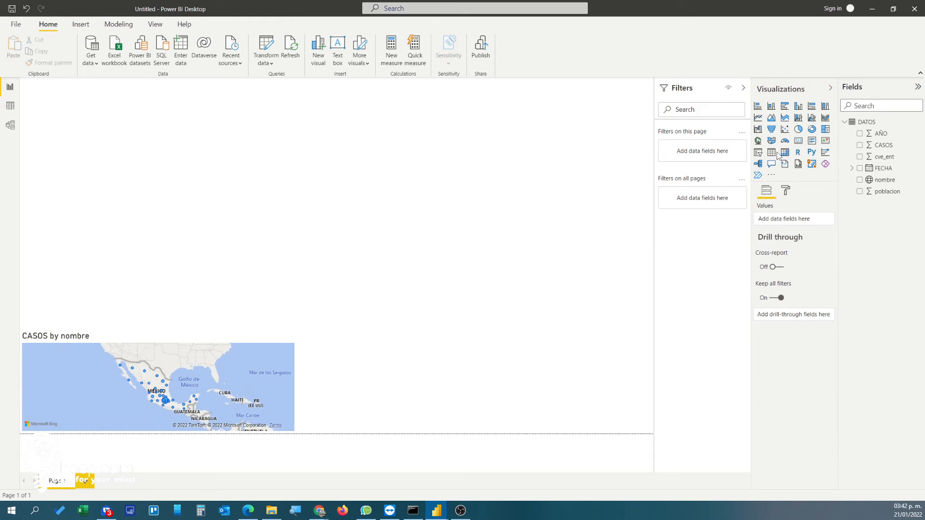
{"action": "left_click", "coordinate": [772, 154]}
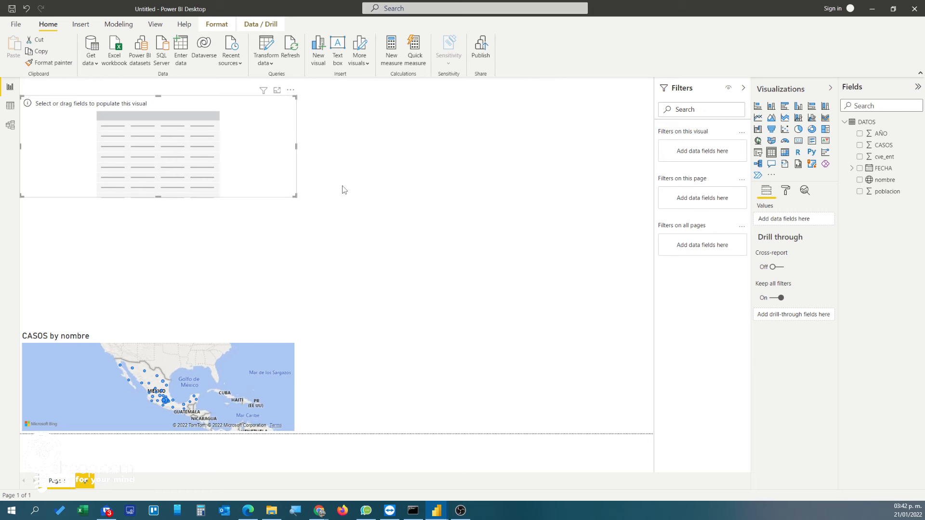
{"action": "left_click_drag", "start_coordinate": [249, 112], "coordinate": [605, 337]}
{"action": "left_click_drag", "start_coordinate": [376, 374], "coordinate": [447, 380]}
{"action": "left_click_drag", "start_coordinate": [552, 322], "coordinate": [551, 162]}
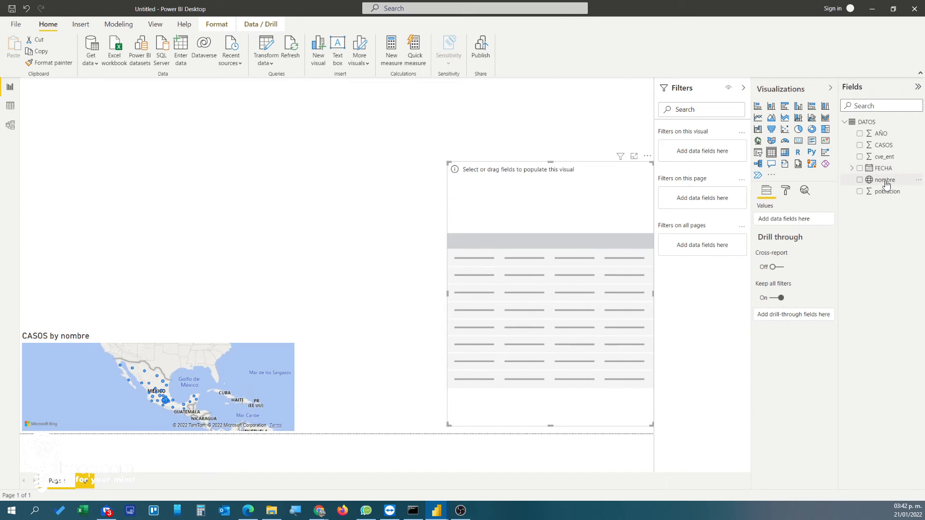
Step: Add the nombre and CASOS fields to the table and sort it by CASOS in descending order
{"action": "left_click_drag", "start_coordinate": [885, 184], "coordinate": [549, 214]}
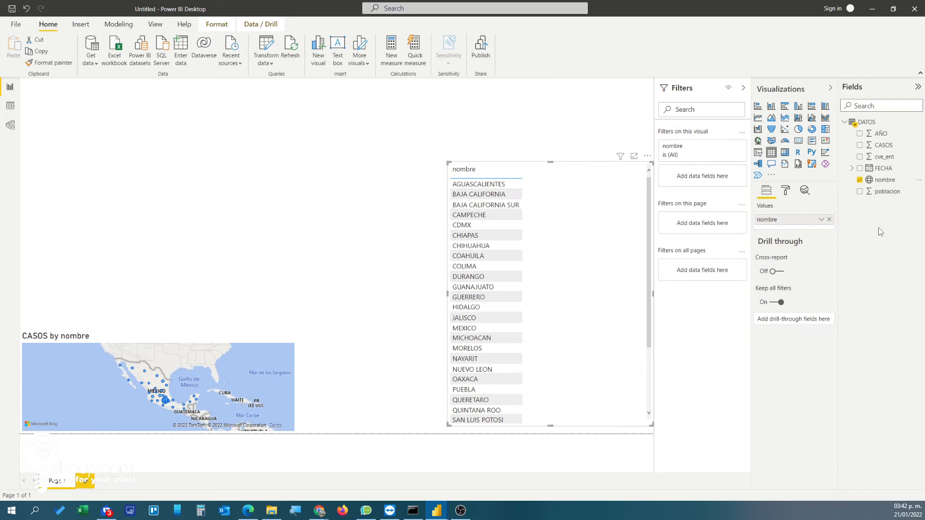
{"action": "left_click_drag", "start_coordinate": [883, 145], "coordinate": [797, 230]}
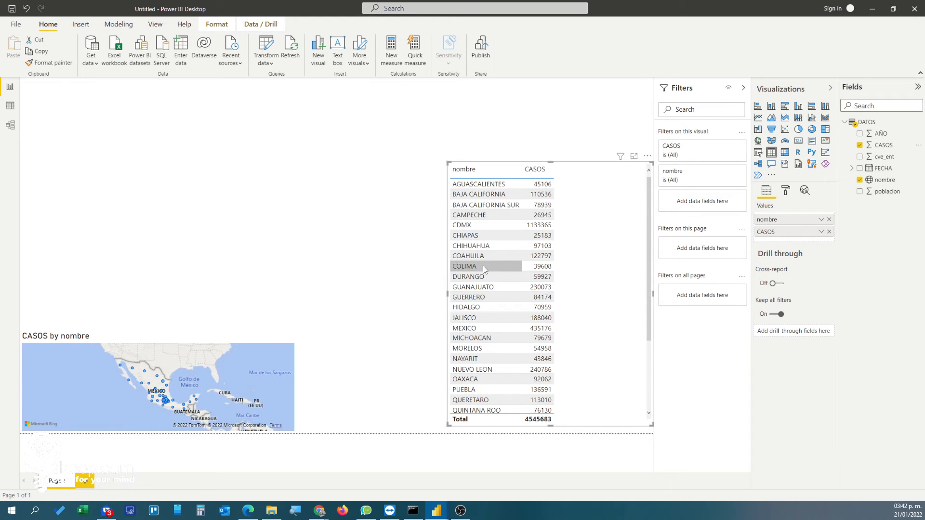
{"action": "scroll", "coordinate": [483, 266], "scroll_direction": "down", "scroll_amount": 2}
{"action": "scroll", "coordinate": [486, 271], "scroll_direction": "up", "scroll_amount": 2}
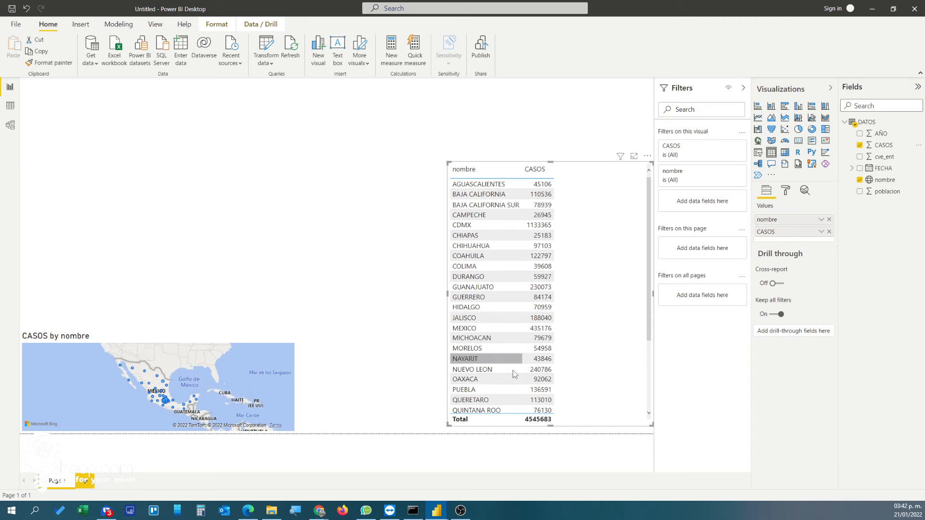
{"action": "scroll", "coordinate": [537, 314], "scroll_direction": "down", "scroll_amount": 3}
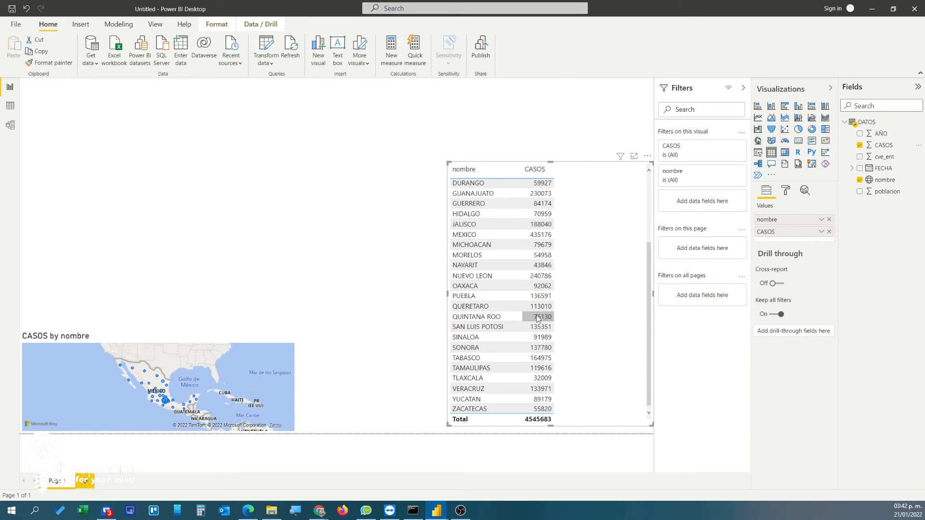
{"action": "scroll", "coordinate": [536, 314], "scroll_direction": "up", "scroll_amount": 3}
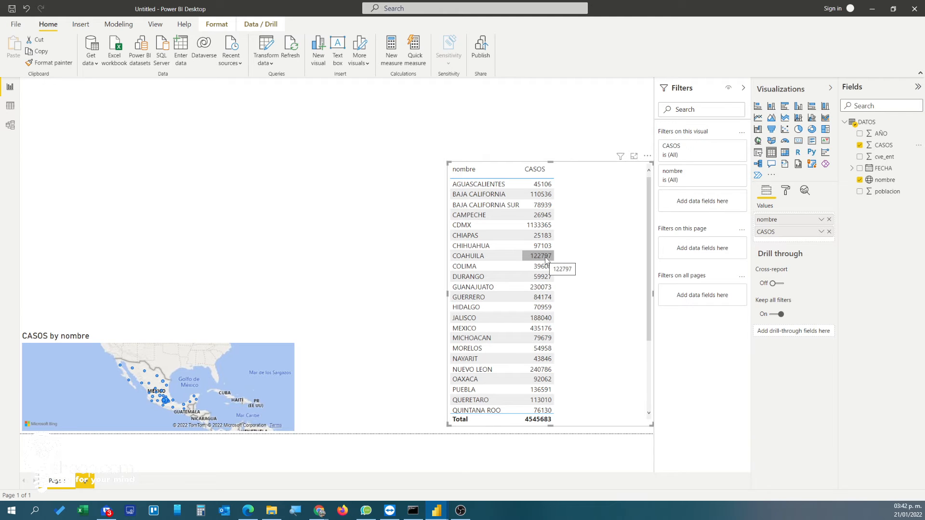
{"action": "left_click", "coordinate": [544, 171]}
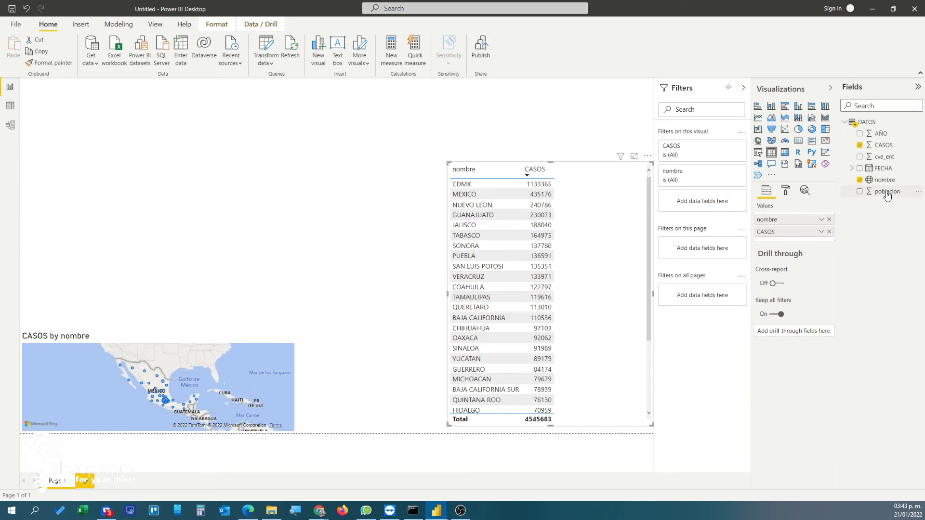
Step: Try the poblacion field in the table, sort by it in descending order, restore the CASOS sorting and remove poblacion
{"action": "left_click_drag", "start_coordinate": [887, 195], "coordinate": [795, 244]}
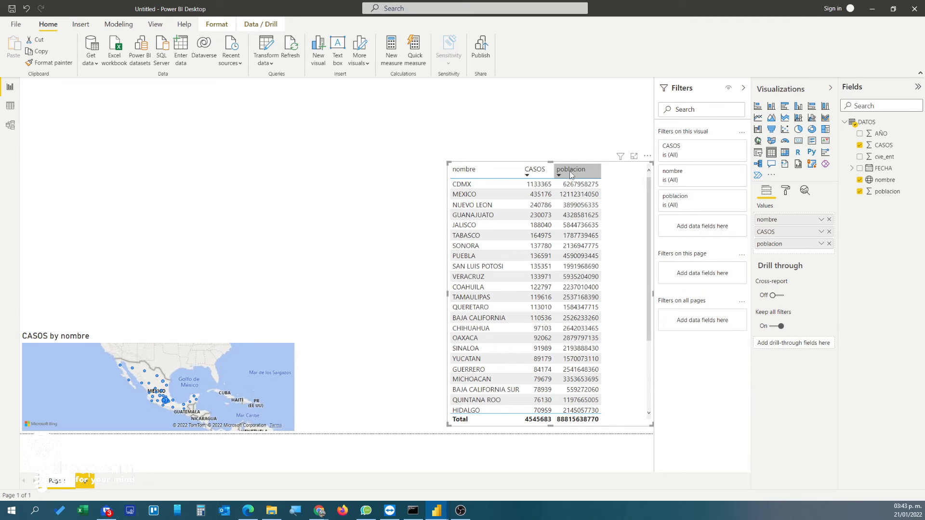
{"action": "left_click", "coordinate": [562, 174]}
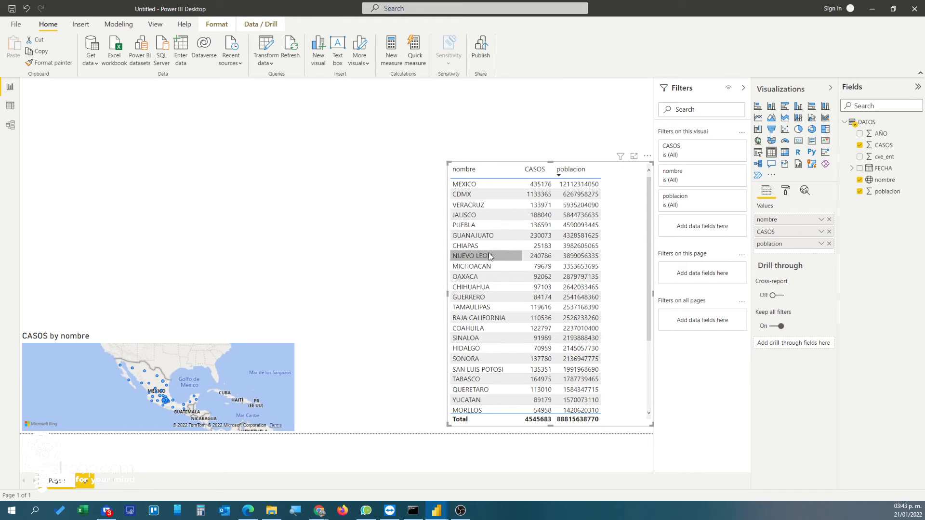
{"action": "left_click", "coordinate": [542, 179]}
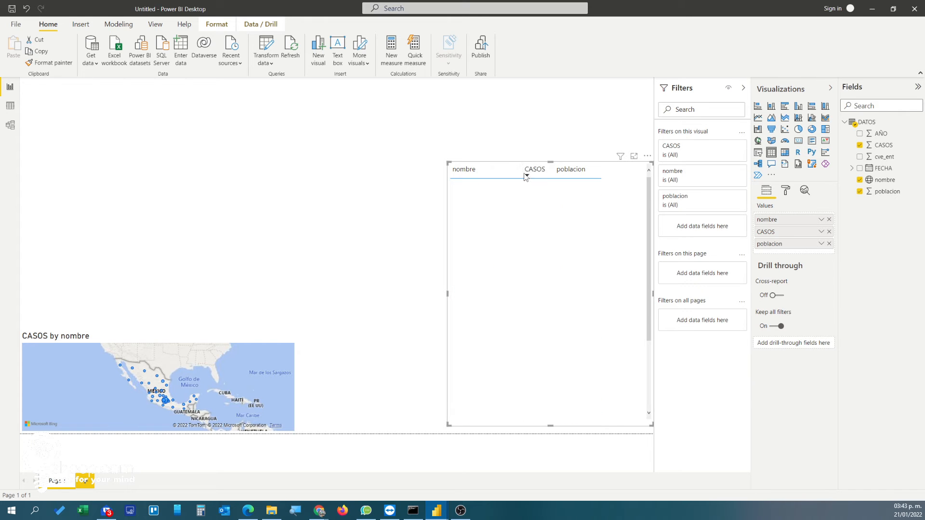
{"action": "left_click", "coordinate": [829, 243]}
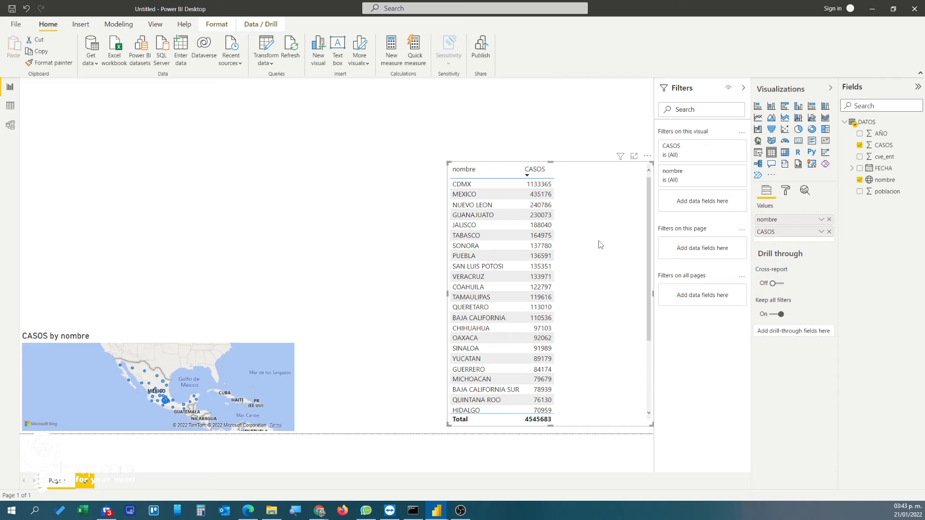
Step: Narrow the case table to fit its two columns and place it against the page's right edge, slightly lower
{"action": "left_click_drag", "start_coordinate": [655, 295], "coordinate": [576, 291]}
{"action": "left_click_drag", "start_coordinate": [632, 293], "coordinate": [661, 292]}
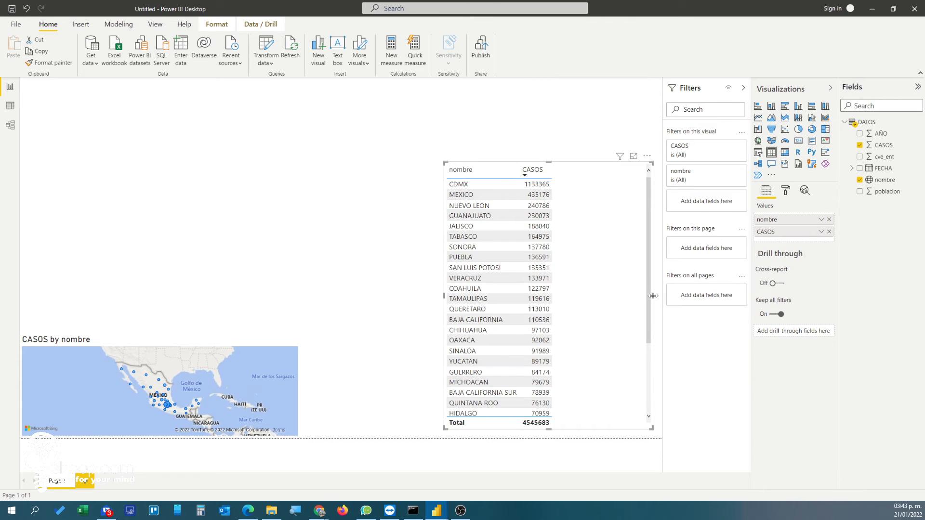
{"action": "left_click_drag", "start_coordinate": [653, 296], "coordinate": [584, 295]}
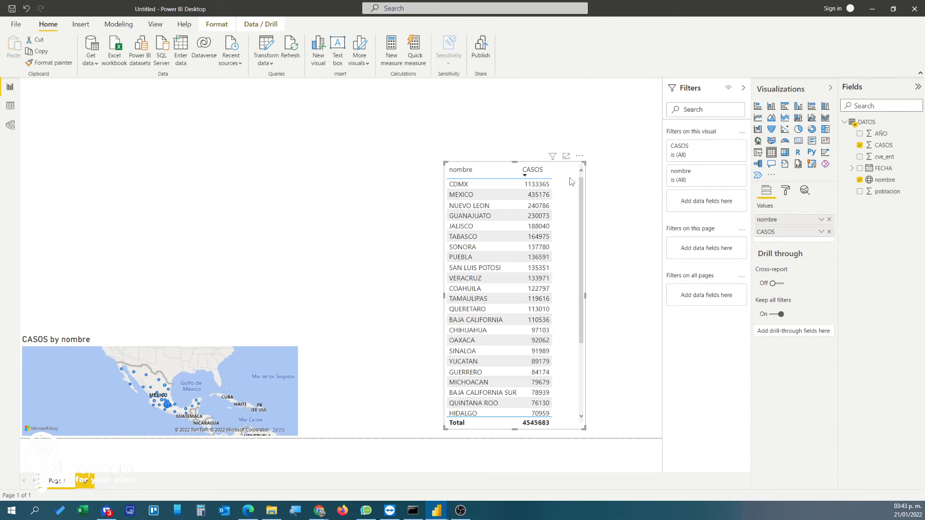
{"action": "left_click", "coordinate": [501, 163]}
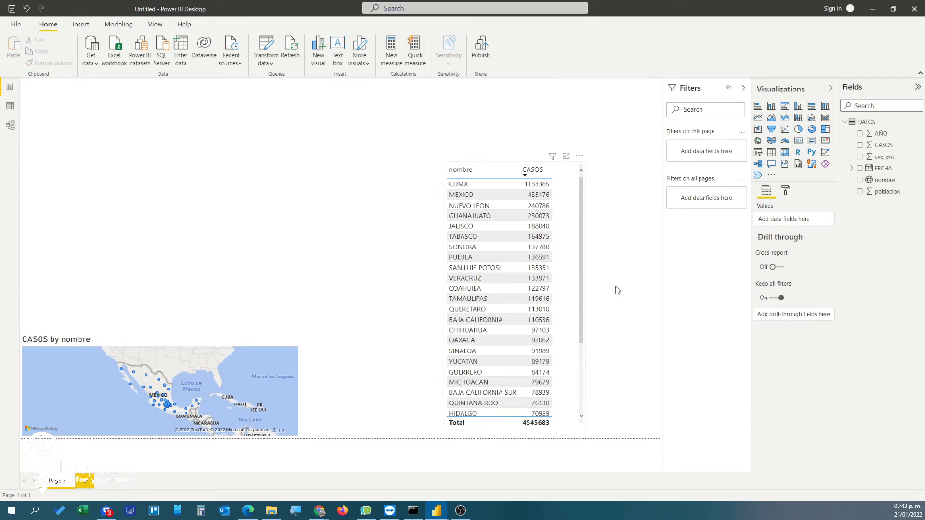
{"action": "left_click_drag", "start_coordinate": [558, 300], "coordinate": [639, 303]}
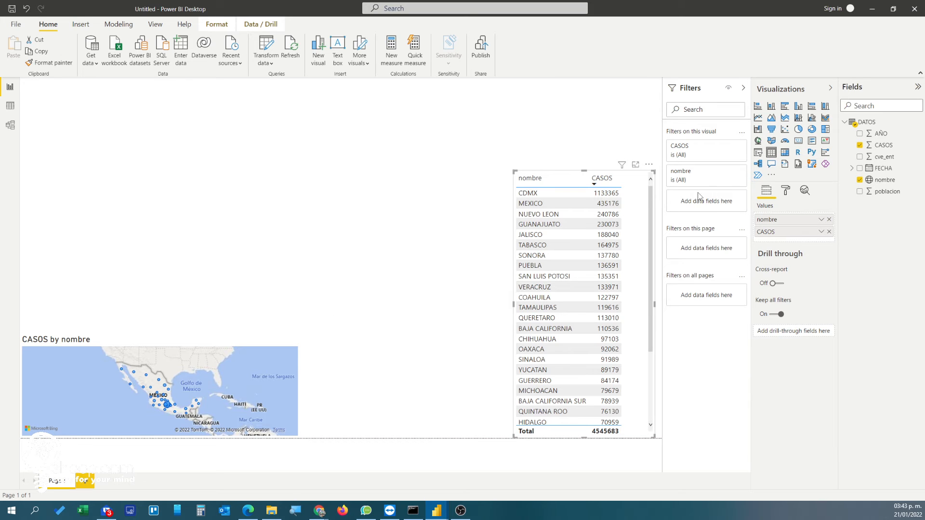
{"action": "left_click", "coordinate": [133, 258]}
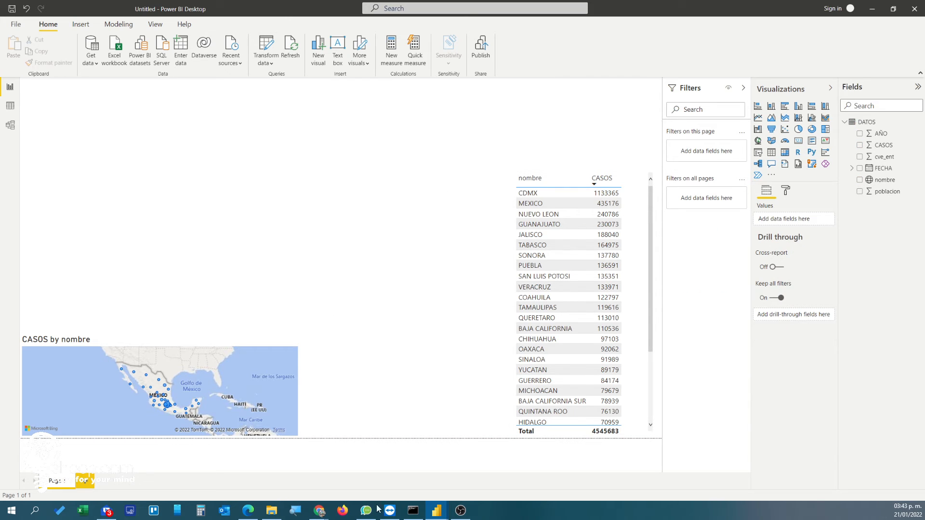
Step: Review the finished example report in the other open Power BI window and return to the working report
{"action": "mouse_move", "coordinate": [437, 516]}
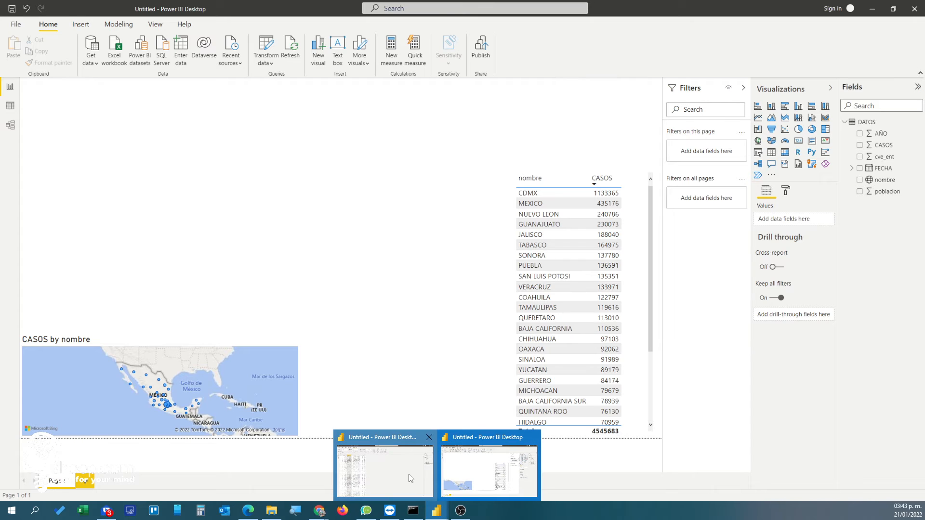
{"action": "left_click", "coordinate": [483, 481]}
{"action": "left_click", "coordinate": [489, 465]}
{"action": "left_click", "coordinate": [10, 87]}
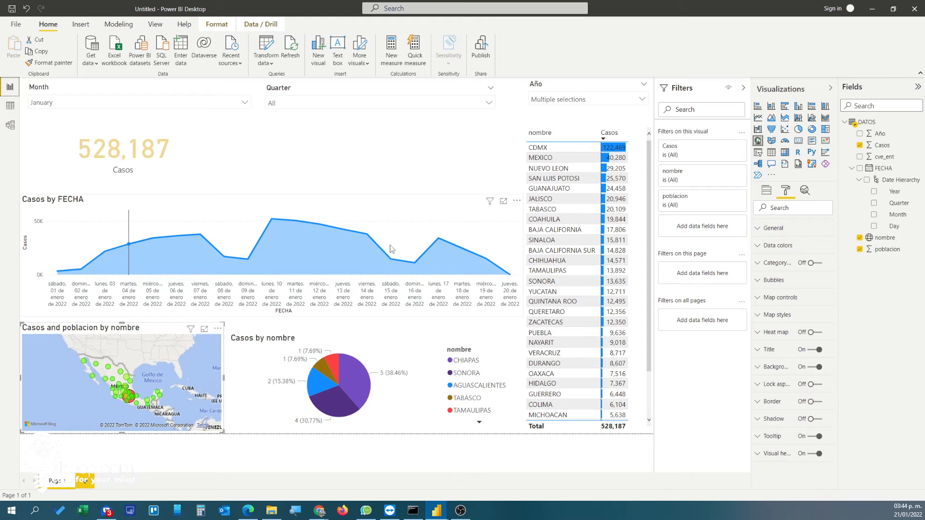
{"action": "left_click", "coordinate": [874, 13]}
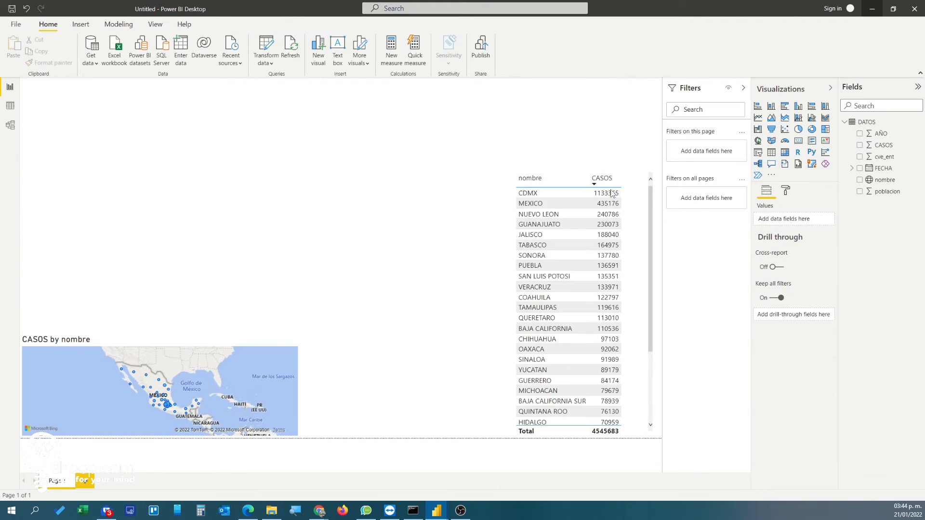
Step: Add a stacked area chart, place it directly above the map and widen it to nearly reach the case table
{"action": "left_click", "coordinate": [785, 120]}
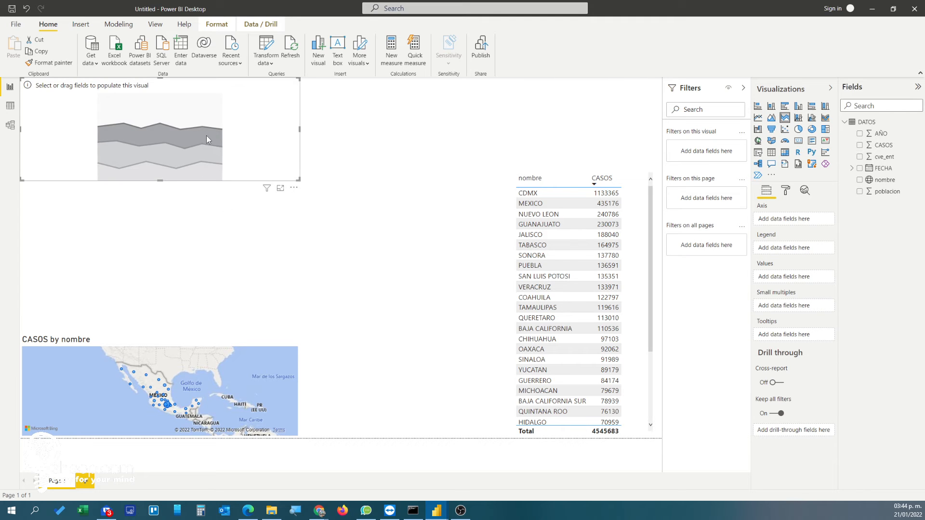
{"action": "left_click_drag", "start_coordinate": [241, 169], "coordinate": [234, 287]}
{"action": "left_click_drag", "start_coordinate": [334, 284], "coordinate": [501, 295]}
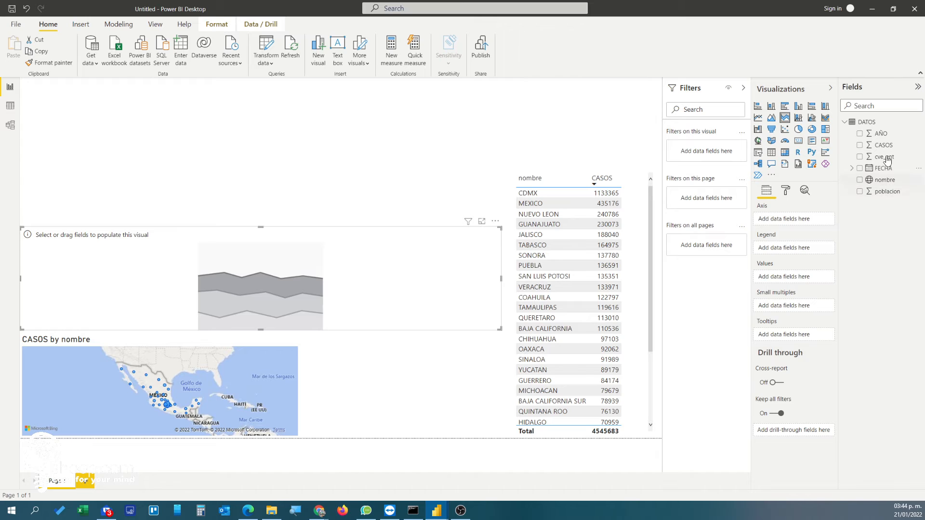
Step: Plot CASOS as the area chart's values against FECHA on the axis, using plain dates instead of the date hierarchy
{"action": "left_click_drag", "start_coordinate": [885, 147], "coordinate": [796, 281]}
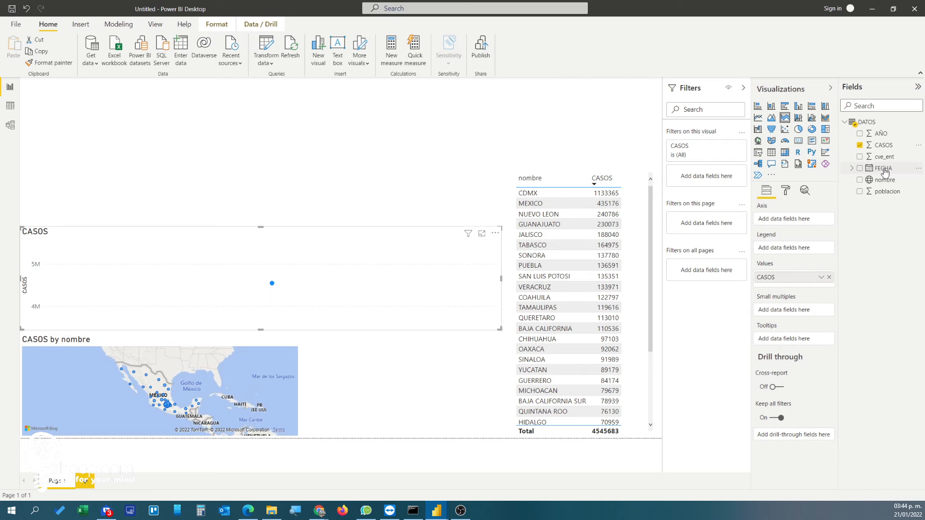
{"action": "left_click_drag", "start_coordinate": [884, 171], "coordinate": [798, 222]}
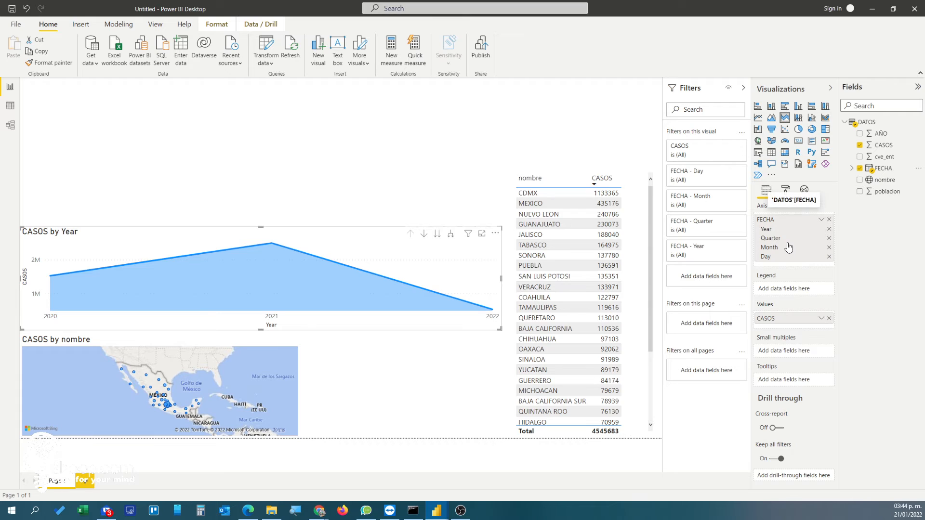
{"action": "left_click", "coordinate": [821, 220]}
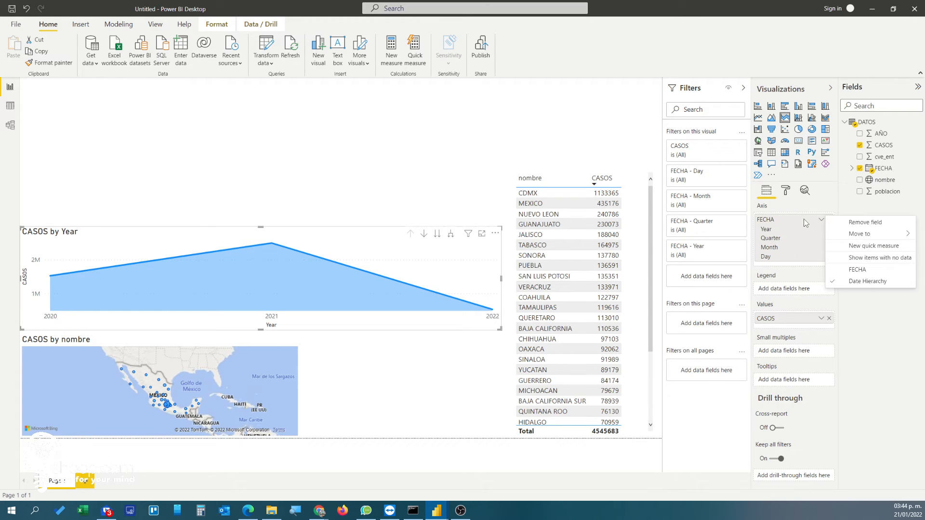
{"action": "left_click", "coordinate": [853, 270]}
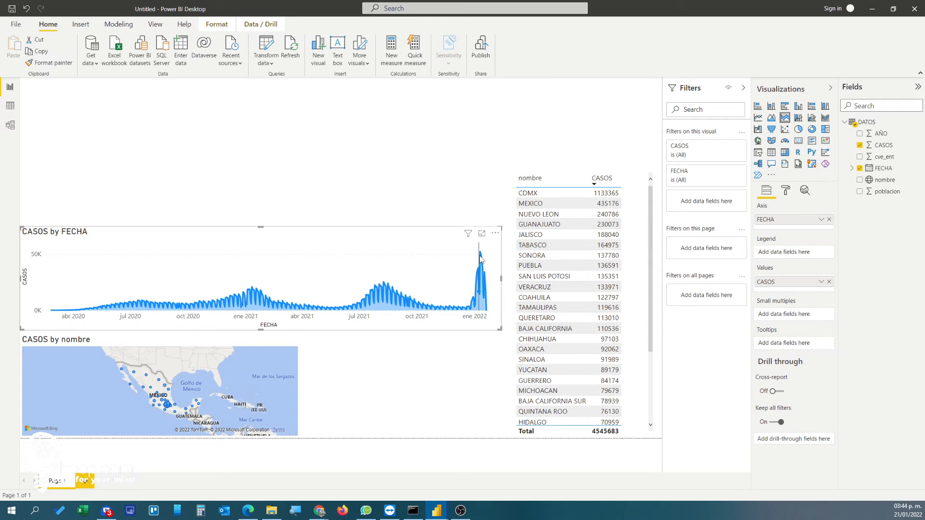
Step: Examine the January 2022 peak of the area chart in focus mode and return to the report
{"action": "mouse_move", "coordinate": [482, 258]}
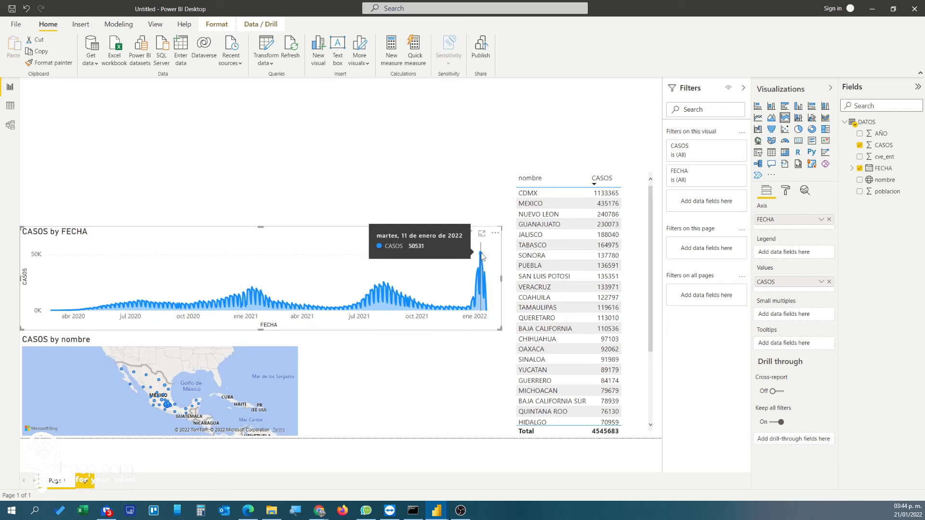
{"action": "left_click", "coordinate": [481, 233]}
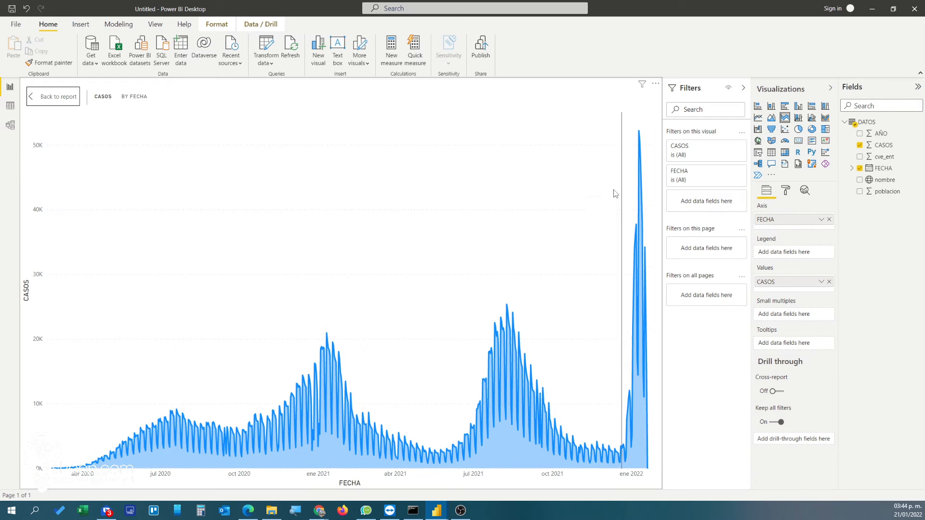
{"action": "mouse_move", "coordinate": [640, 136]}
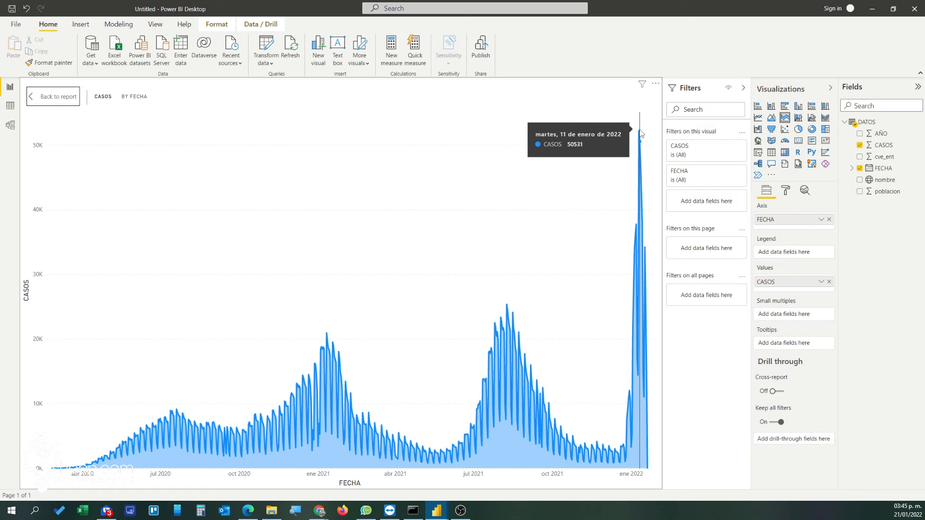
{"action": "left_click", "coordinate": [51, 96]}
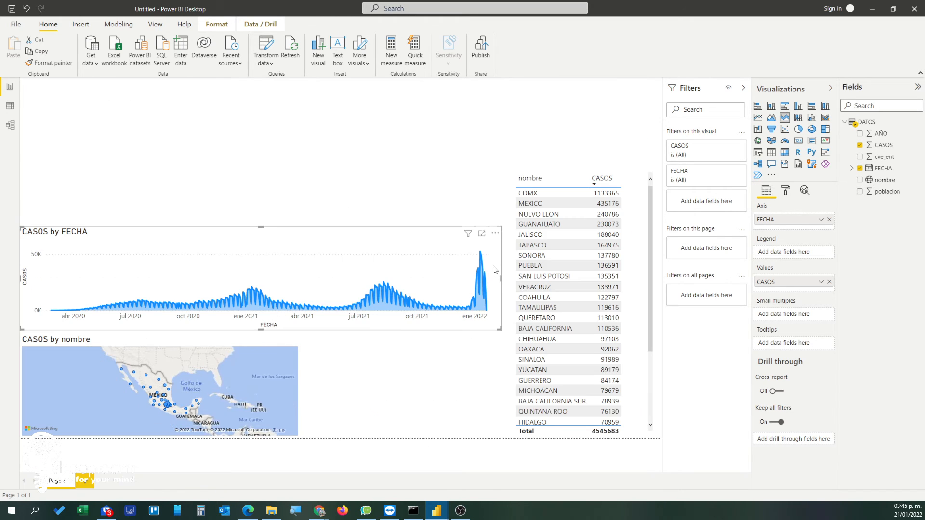
{"action": "left_click", "coordinate": [324, 164]}
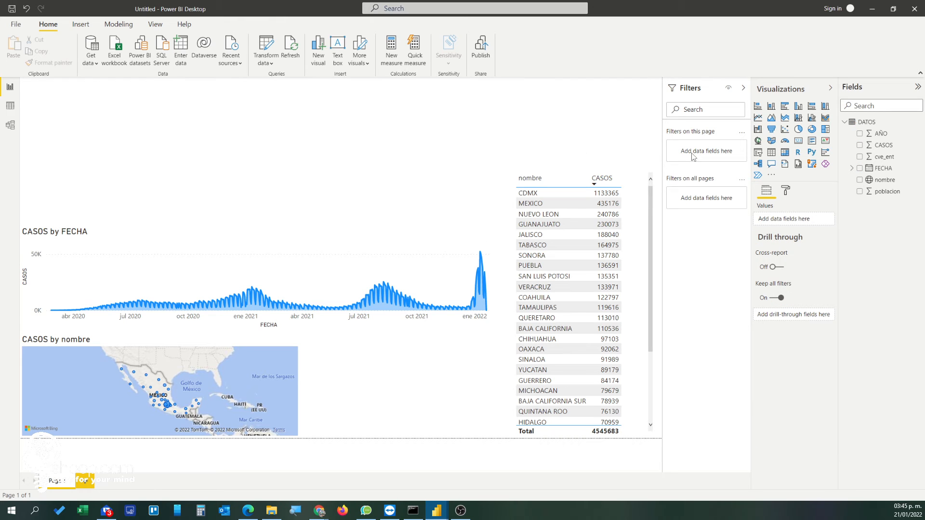
Step: Add a slicer on the AÑO field, set it to the Dropdown style and reduce its height
{"action": "left_click", "coordinate": [757, 153]}
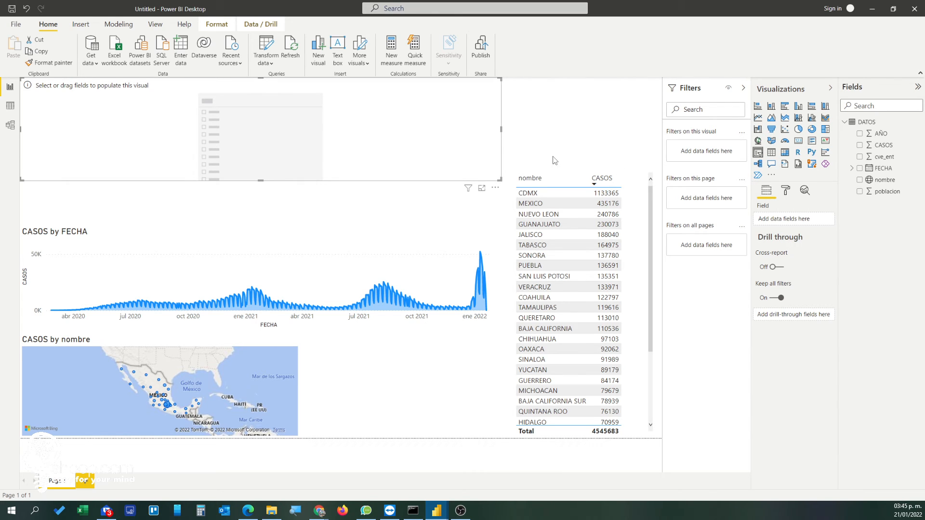
{"action": "left_click_drag", "start_coordinate": [881, 138], "coordinate": [305, 148]}
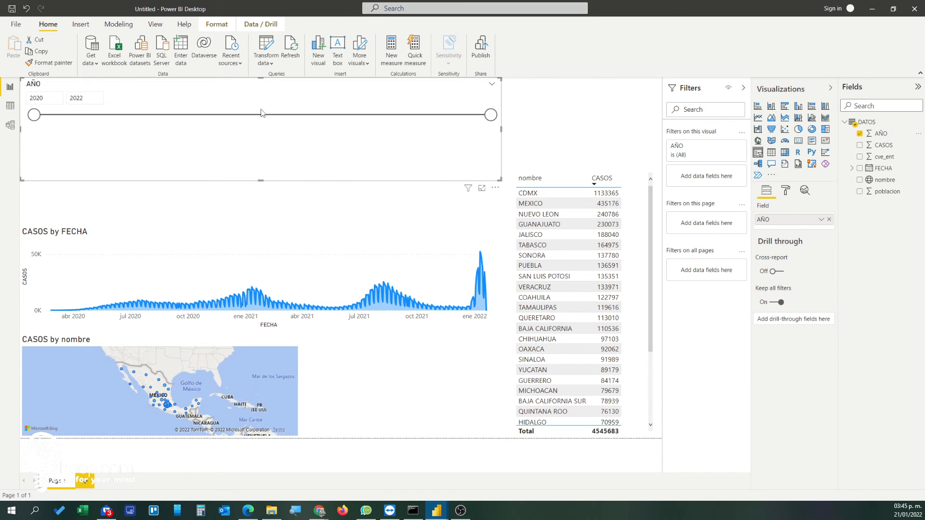
{"action": "left_click", "coordinate": [492, 86]}
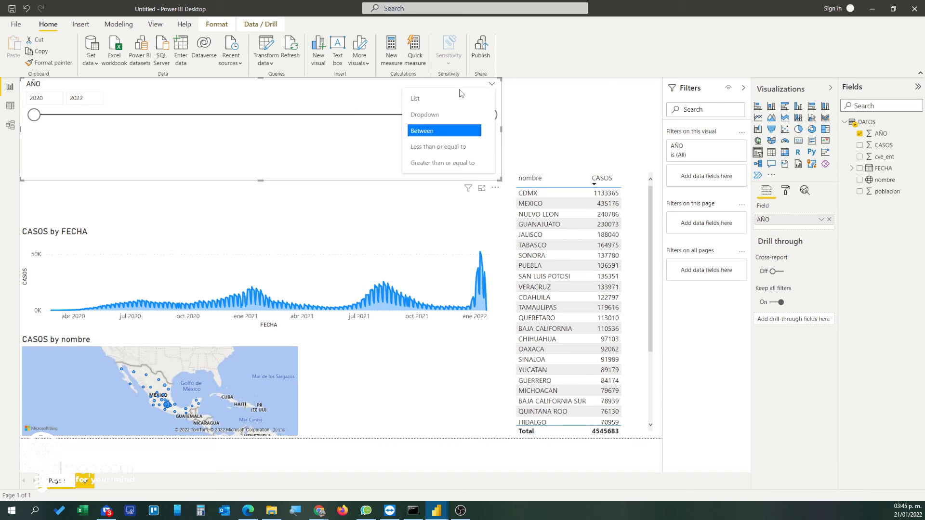
{"action": "left_click", "coordinate": [423, 119]}
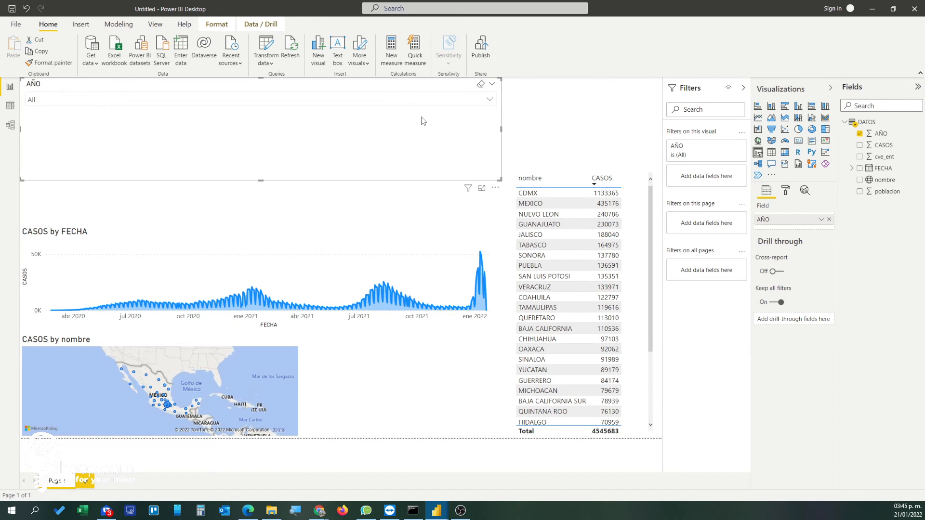
{"action": "left_click_drag", "start_coordinate": [261, 181], "coordinate": [261, 121]}
Step: Try the AÑO slicer by filtering the report to the year 2021
{"action": "left_click", "coordinate": [490, 101]}
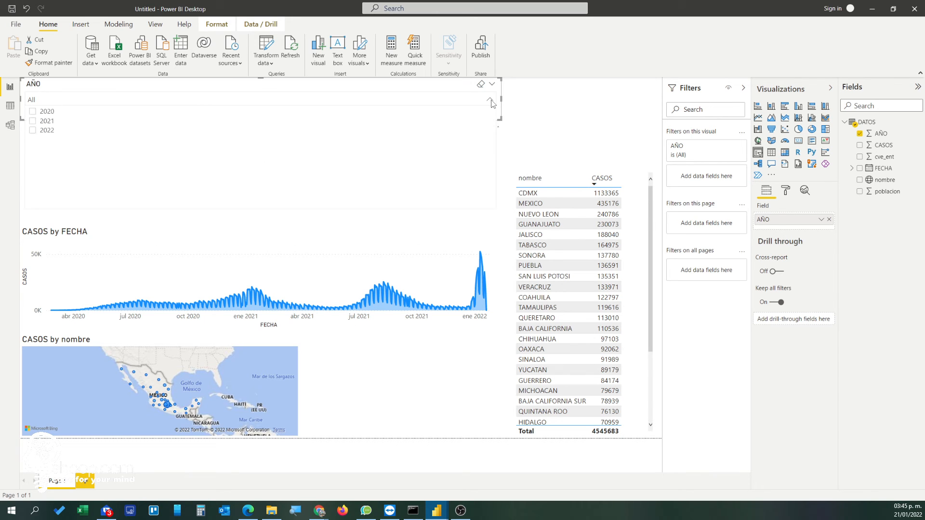
{"action": "left_click", "coordinate": [33, 130]}
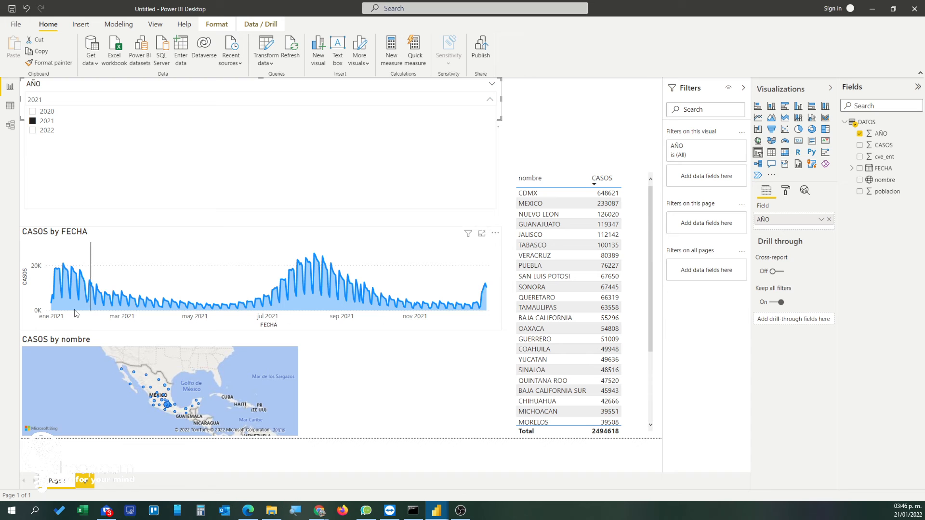
{"action": "left_click", "coordinate": [33, 121]}
Step: Narrow the AÑO slicer to about a third of the page and move it to the upper right above the table
{"action": "left_click", "coordinate": [531, 109]}
{"action": "left_click", "coordinate": [486, 99]}
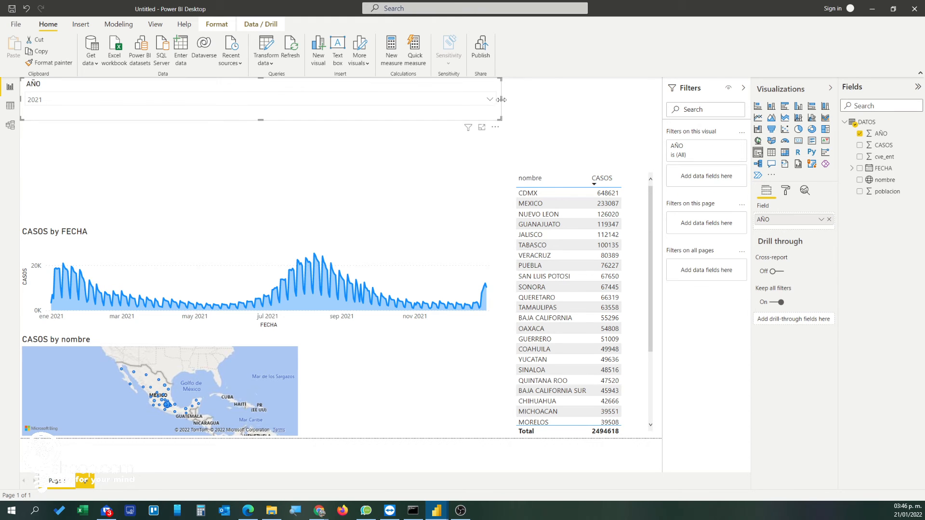
{"action": "left_click_drag", "start_coordinate": [501, 100], "coordinate": [219, 99]}
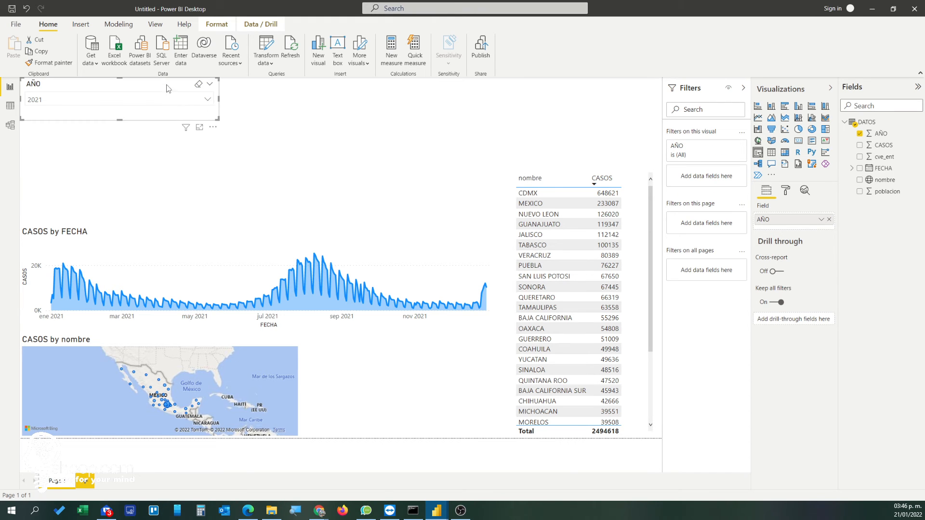
{"action": "left_click_drag", "start_coordinate": [167, 88], "coordinate": [609, 97]}
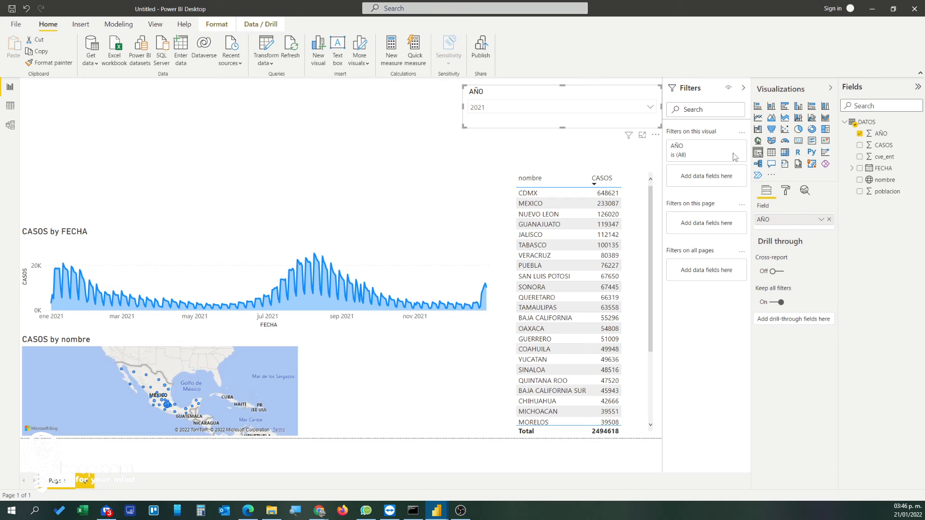
Step: In the AÑO slicer's selection controls, disable Multi-select with CTRL and enable the "Select all" option
{"action": "left_click", "coordinate": [785, 191]}
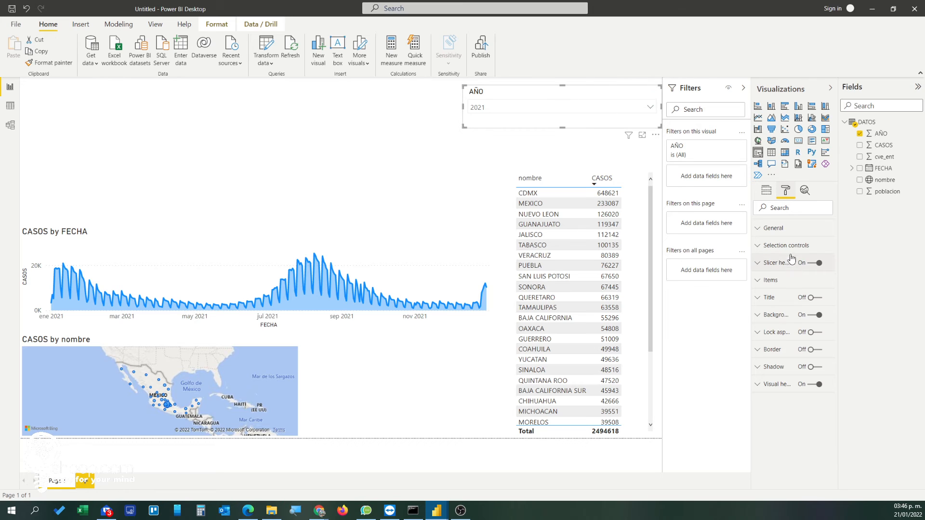
{"action": "left_click", "coordinate": [762, 247]}
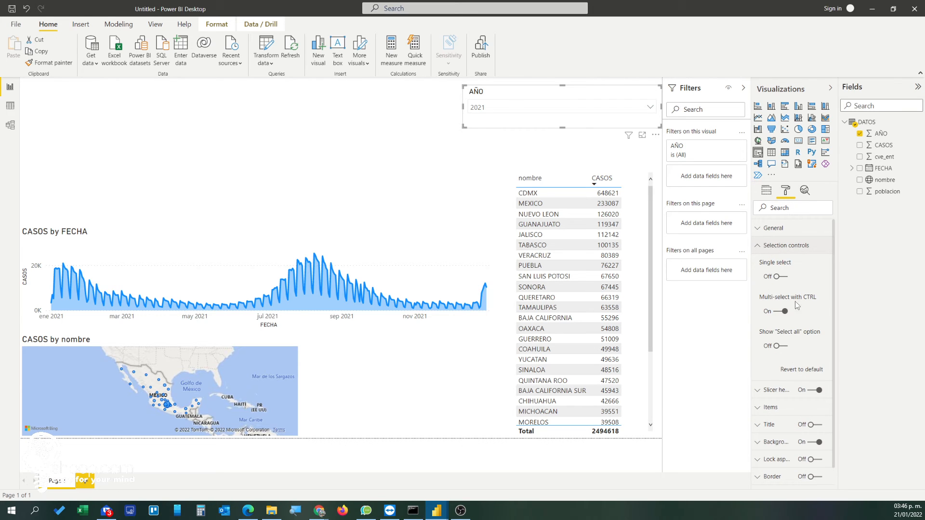
{"action": "left_click", "coordinate": [784, 312]}
{"action": "left_click", "coordinate": [780, 347]}
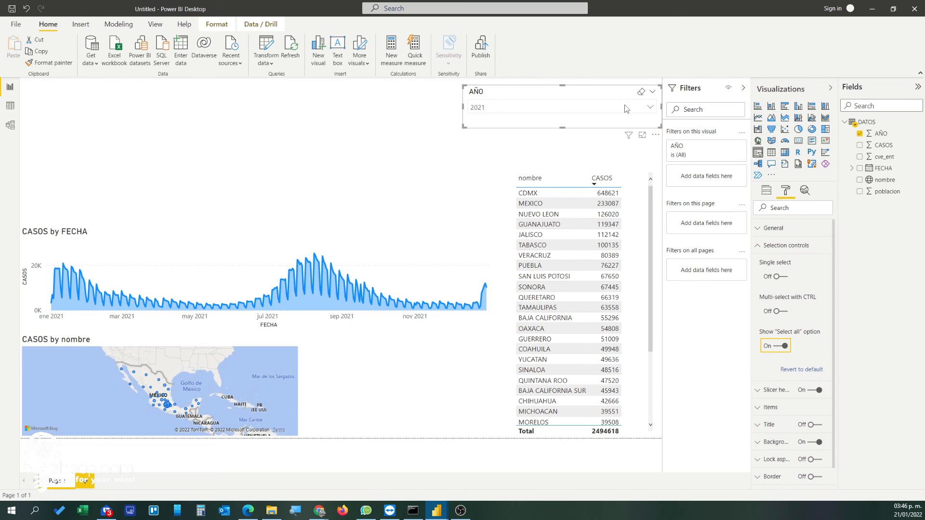
Step: Try selecting all years and the 2021–2022 combination in the AÑO slicer, and leave only 2022 selected
{"action": "left_click", "coordinate": [650, 108]}
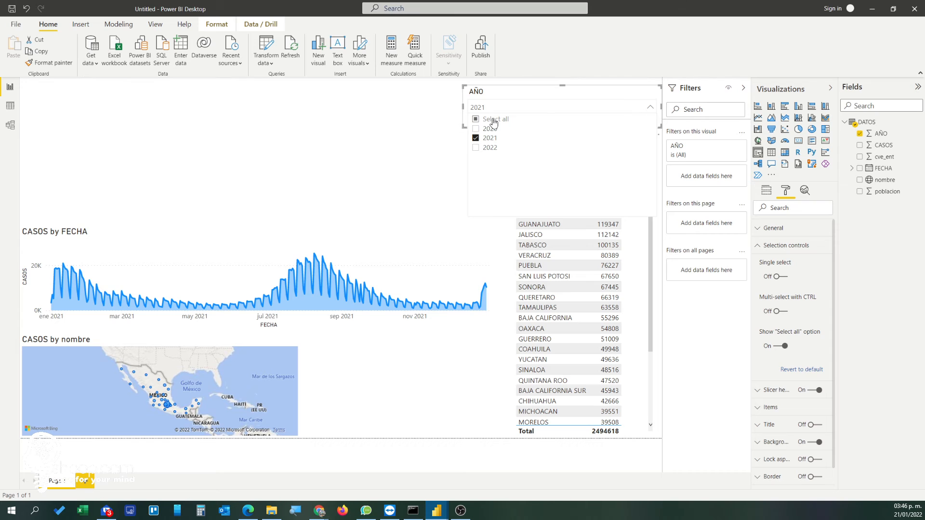
{"action": "left_click", "coordinate": [494, 120]}
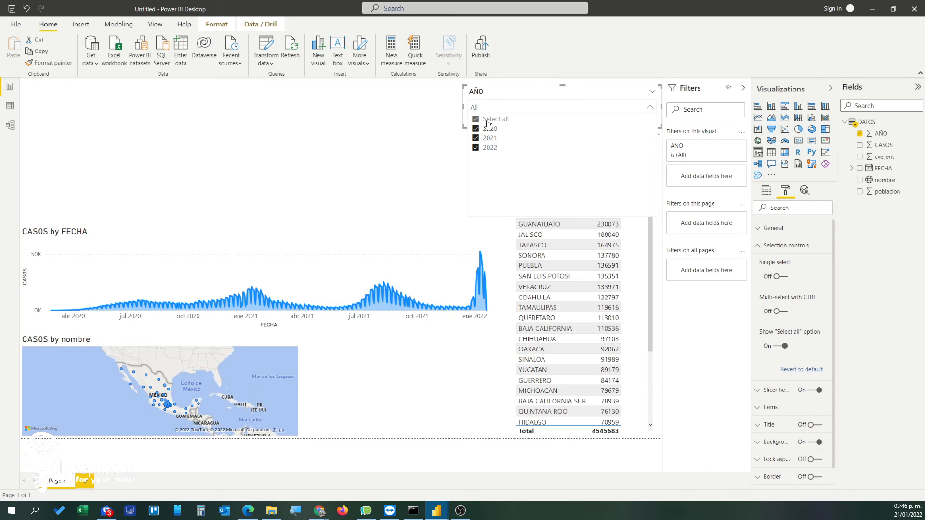
{"action": "left_click", "coordinate": [475, 120]}
{"action": "left_click", "coordinate": [475, 138]}
{"action": "left_click", "coordinate": [487, 147]}
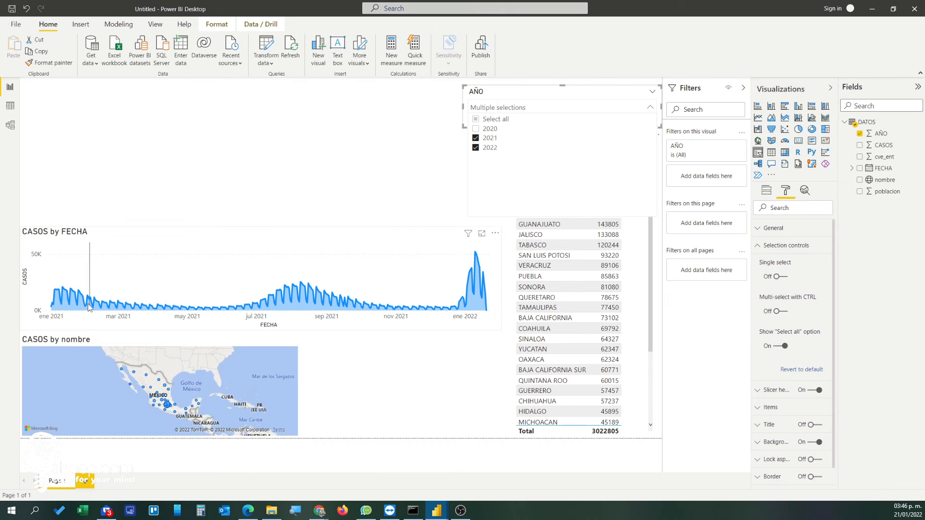
{"action": "left_click", "coordinate": [475, 140]}
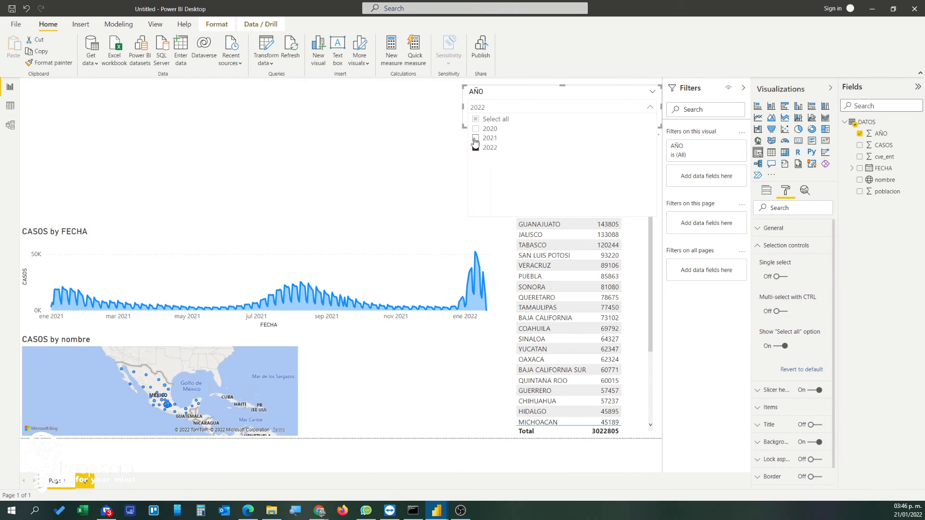
Step: Cross-filter the report to CDMX from the case table and select all years in the AÑO slicer
{"action": "left_click", "coordinate": [371, 109]}
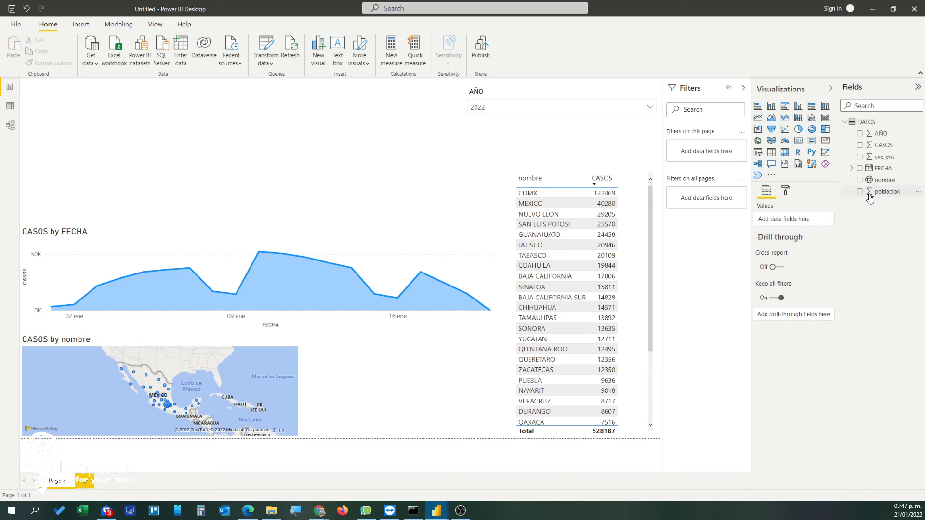
{"action": "left_click", "coordinate": [539, 193]}
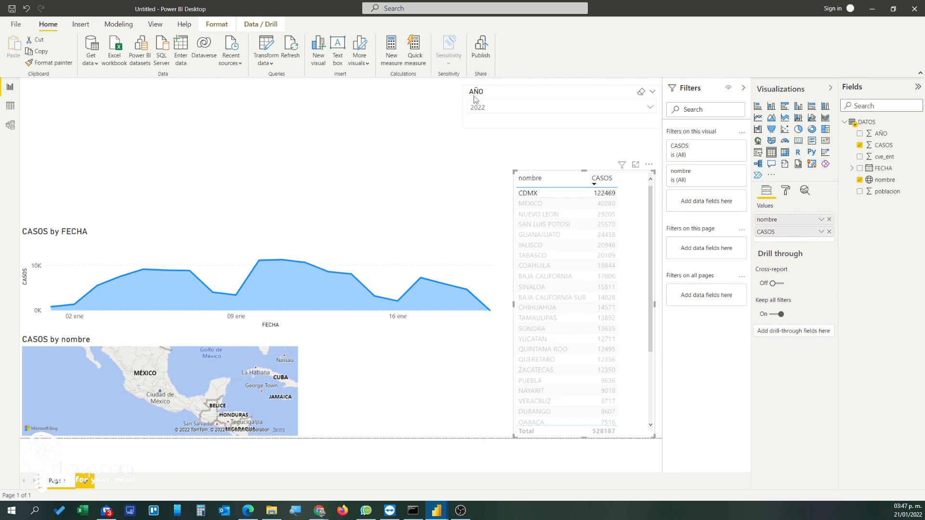
{"action": "left_click", "coordinate": [492, 108]}
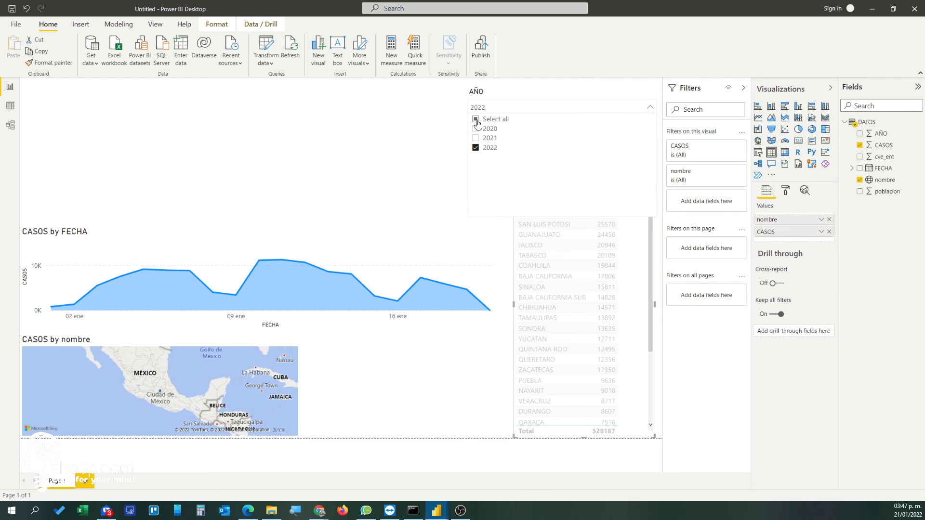
{"action": "left_click", "coordinate": [477, 120]}
{"action": "left_click", "coordinate": [412, 204]}
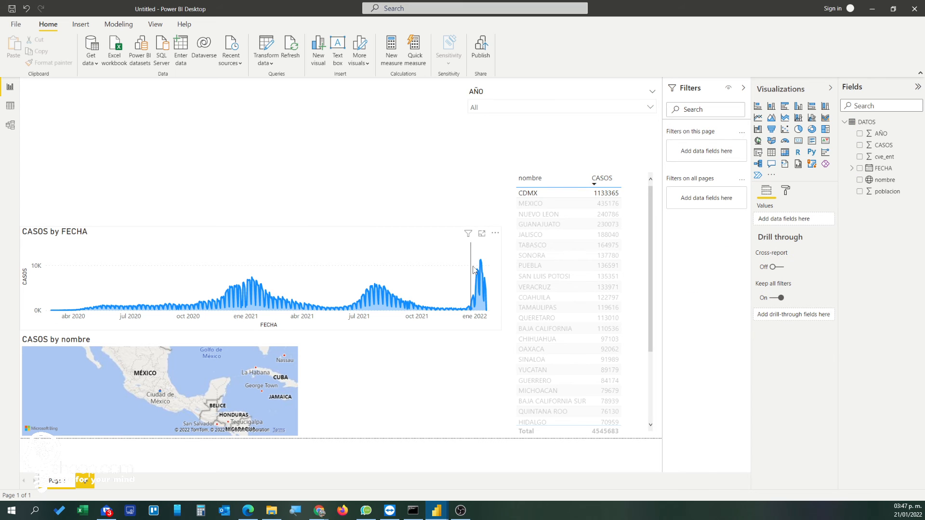
{"action": "mouse_move", "coordinate": [481, 266]}
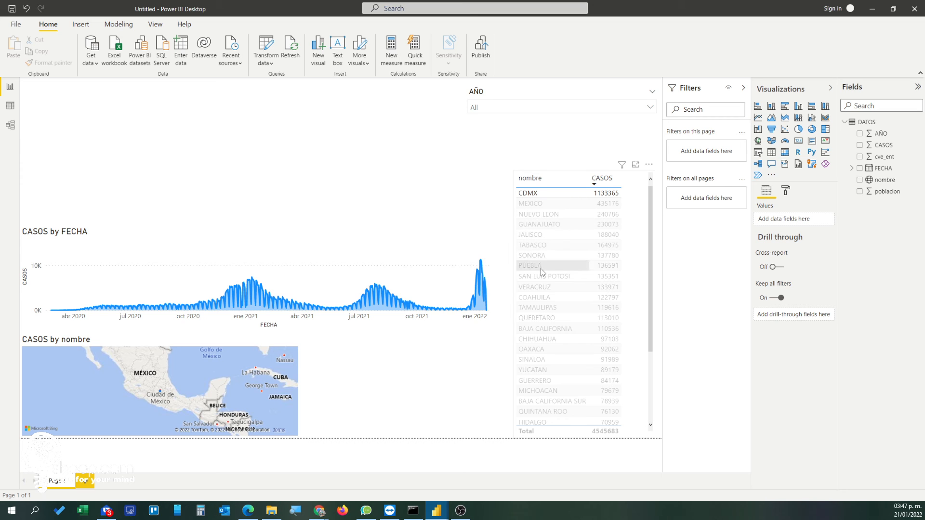
Step: Compare the case curves of COAHUILA, BAJA CALIFORNIA, BAJA CALIFORNIA SUR and GUANAJUATO by selecting each in the table, then clear the selection
{"action": "left_click", "coordinate": [538, 298]}
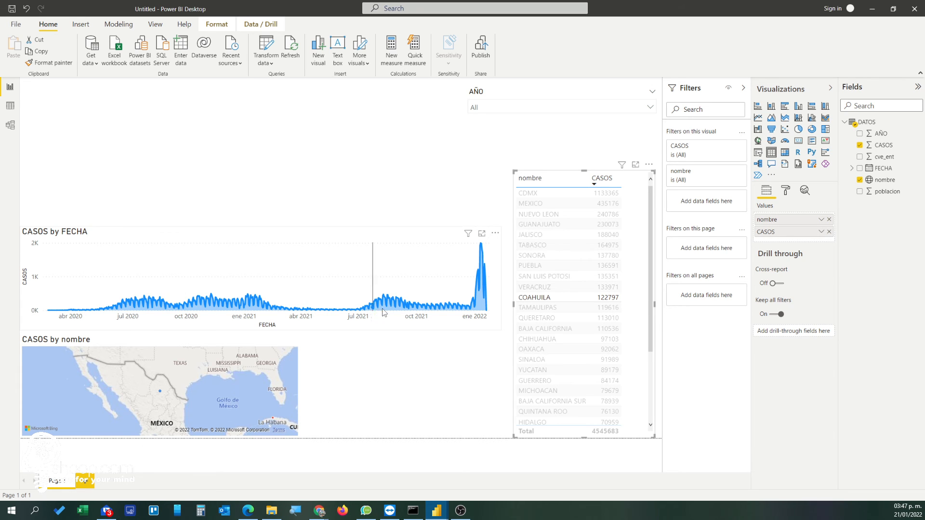
{"action": "mouse_move", "coordinate": [480, 246]}
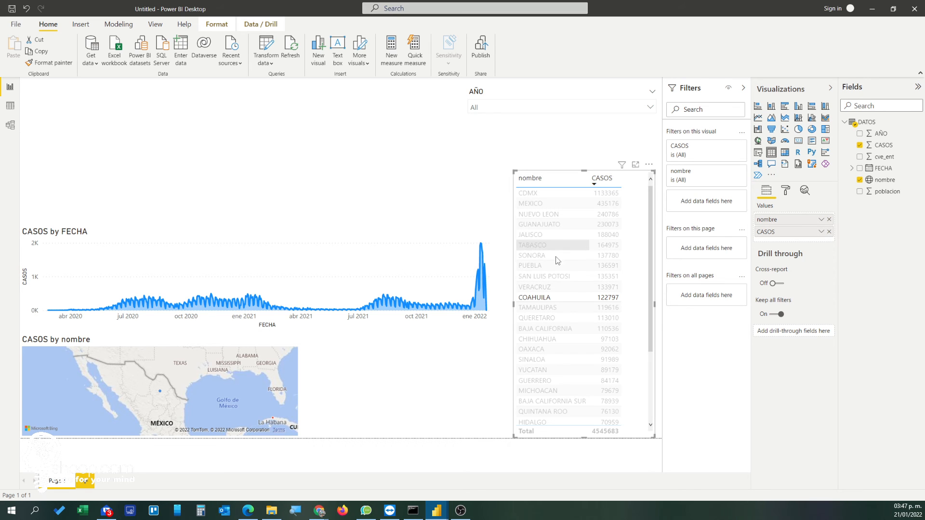
{"action": "left_click", "coordinate": [531, 328]}
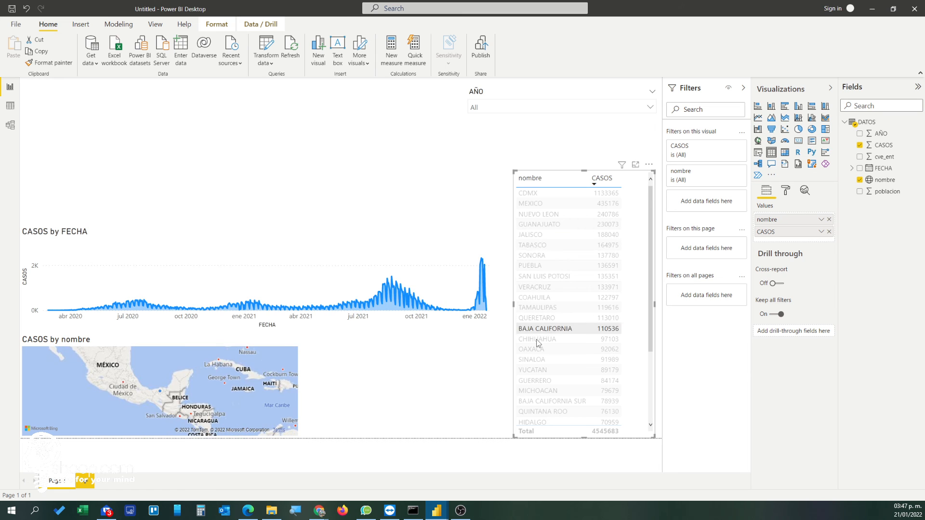
{"action": "left_click", "coordinate": [534, 400]}
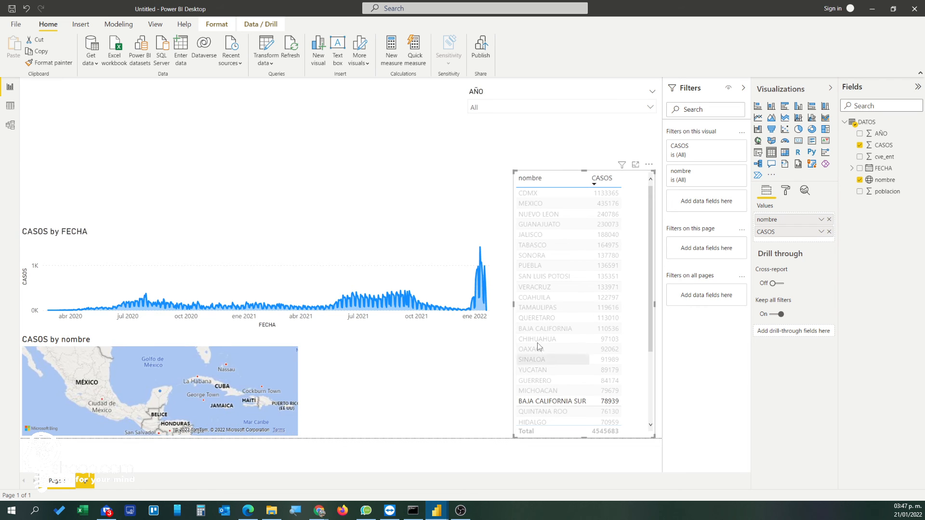
{"action": "left_click", "coordinate": [530, 225]}
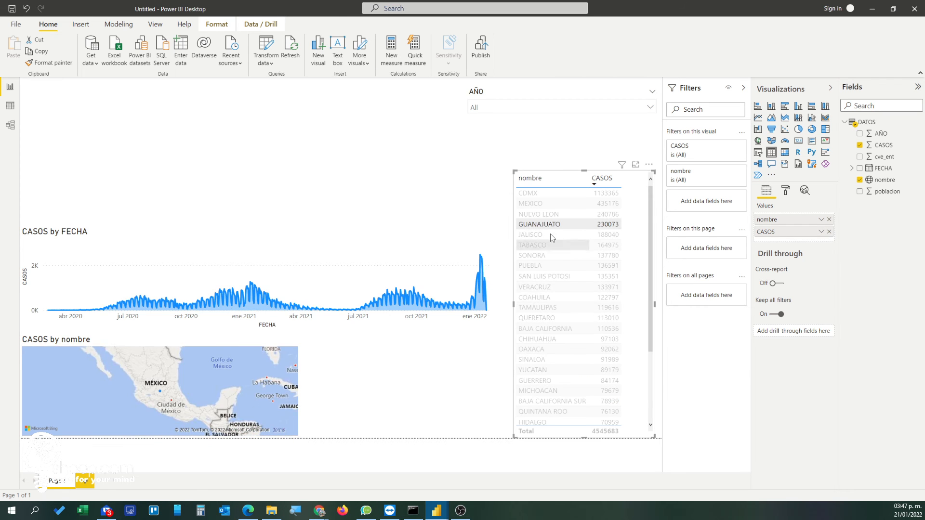
{"action": "left_click", "coordinate": [547, 225]}
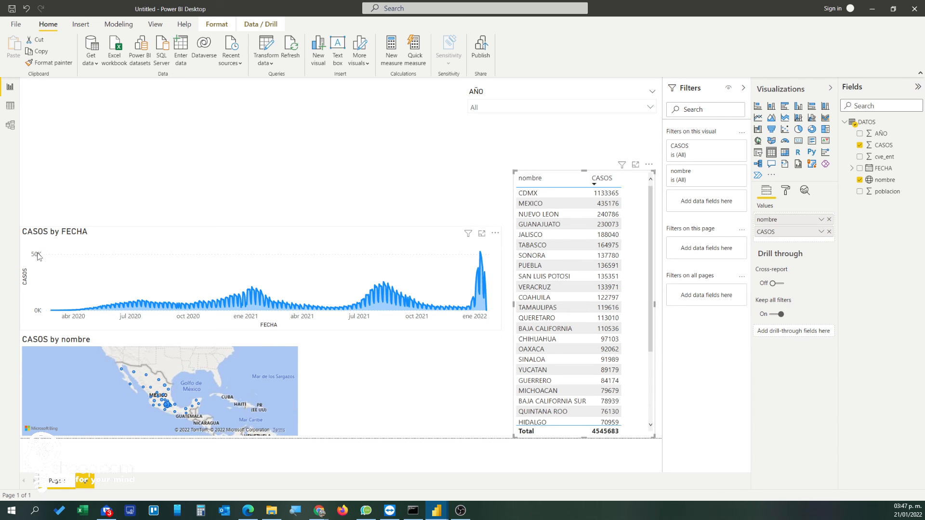
Step: Cross-filter the report by PUEBLA, OAXACA and CDMX in turn from the table, leaving CDMX selected
{"action": "left_click", "coordinate": [546, 265]}
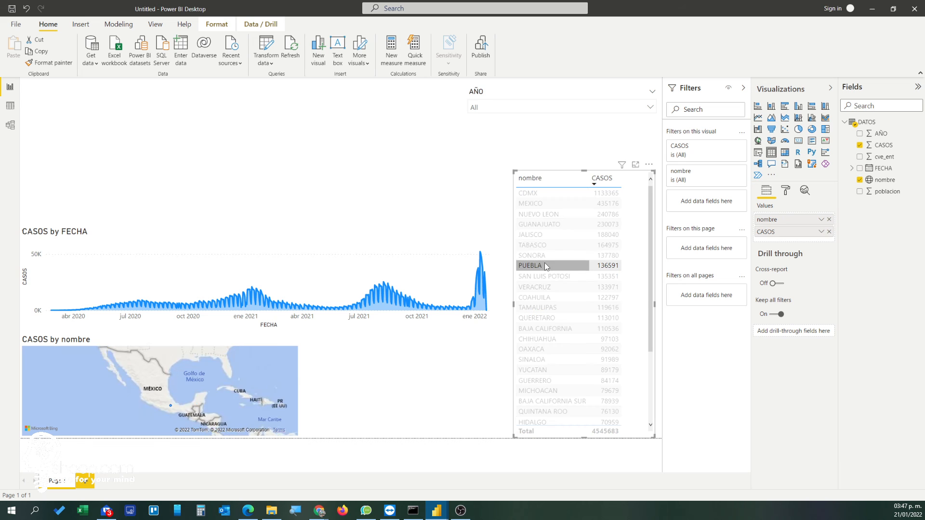
{"action": "left_click", "coordinate": [542, 353]}
{"action": "left_click", "coordinate": [524, 195]}
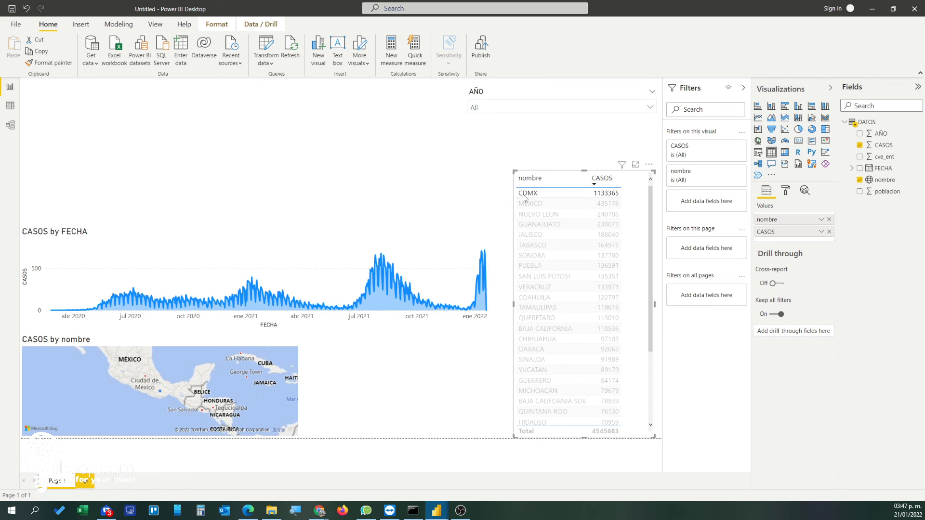
Step: Add a new slicer above the CASOS by FECHA chart and assign the FECHA field to it
{"action": "left_click", "coordinate": [301, 205]}
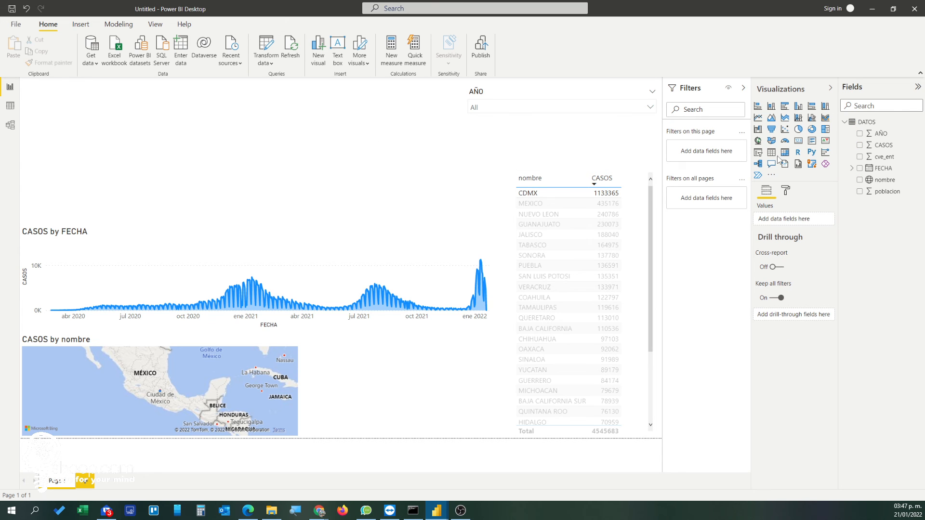
{"action": "left_click", "coordinate": [759, 153]}
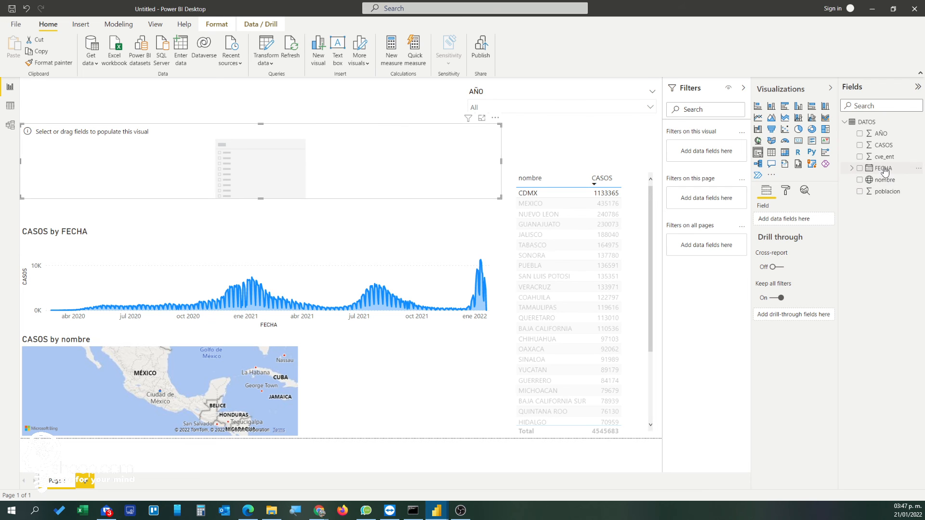
{"action": "left_click_drag", "start_coordinate": [882, 168], "coordinate": [351, 163]}
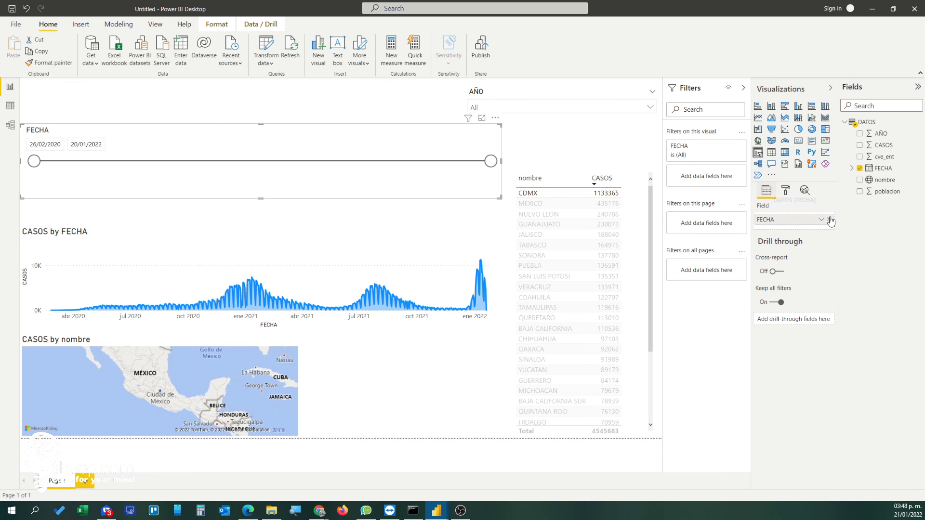
{"action": "left_click", "coordinate": [828, 219]}
{"action": "left_click_drag", "start_coordinate": [867, 169], "coordinate": [792, 221]}
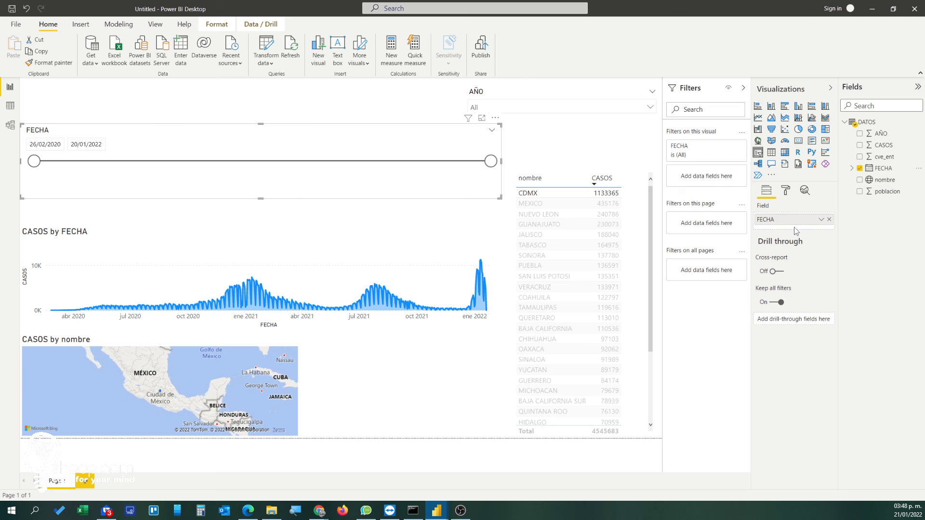
Step: Switch the new slicer's FECHA field to Date Hierarchy and remove the Day, Quarter and Year levels, keeping only Month
{"action": "left_click", "coordinate": [821, 220]}
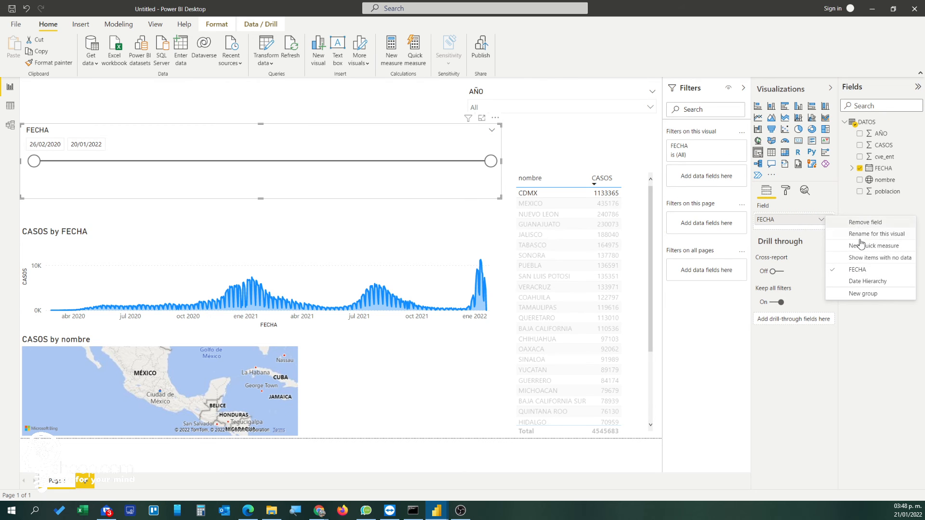
{"action": "left_click", "coordinate": [869, 283]}
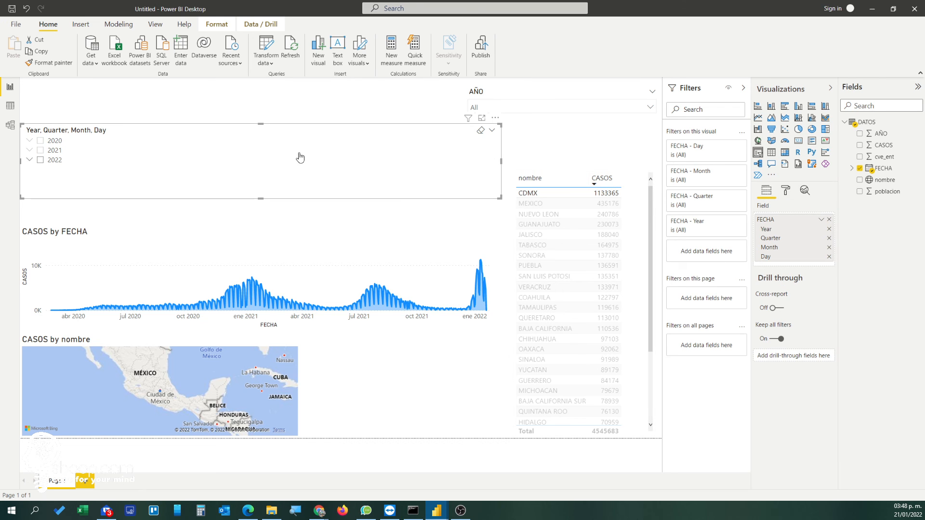
{"action": "left_click", "coordinate": [829, 257]}
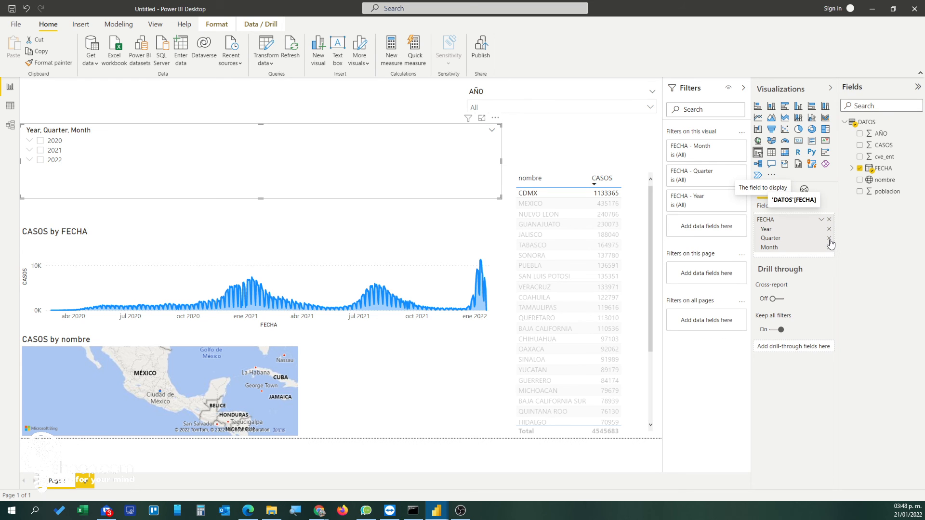
{"action": "left_click", "coordinate": [829, 239]}
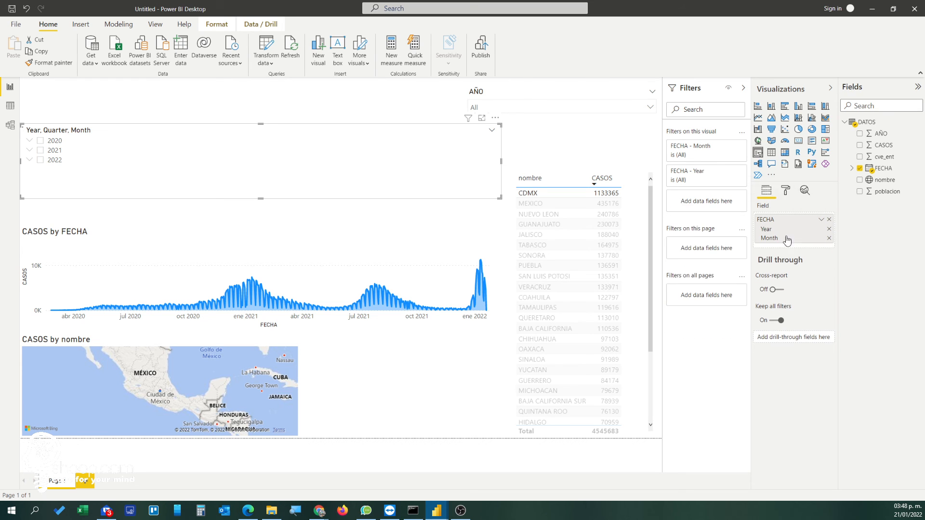
{"action": "left_click", "coordinate": [829, 229]}
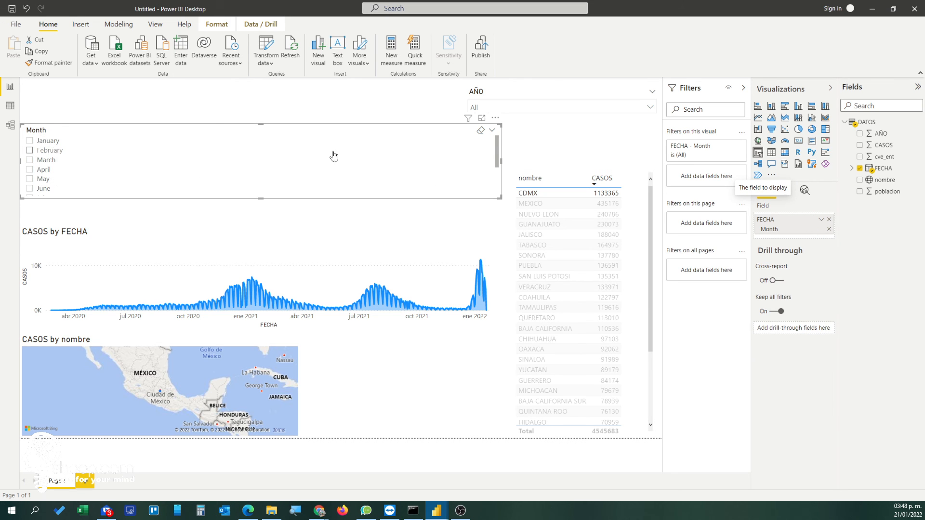
Step: Try the Month slicer with January and April, and leave only January selected
{"action": "left_click", "coordinate": [36, 143]}
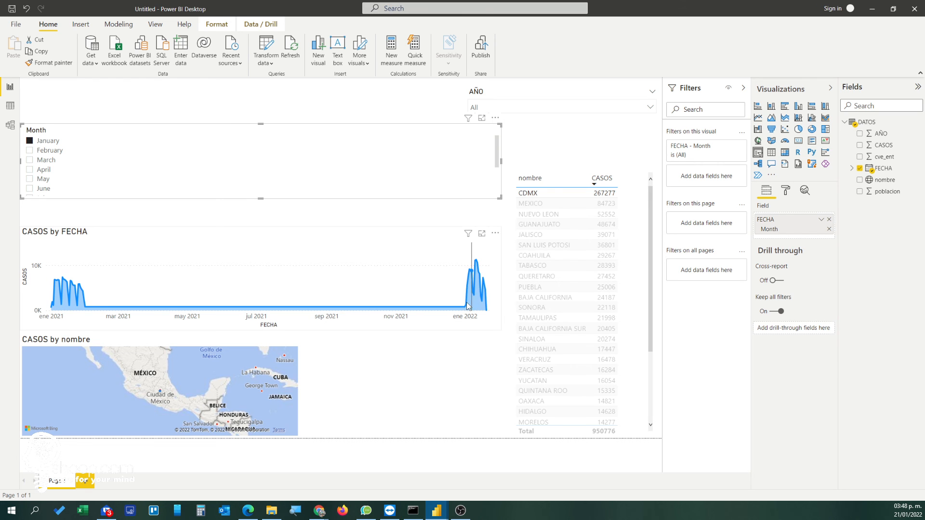
{"action": "mouse_move", "coordinate": [473, 305]}
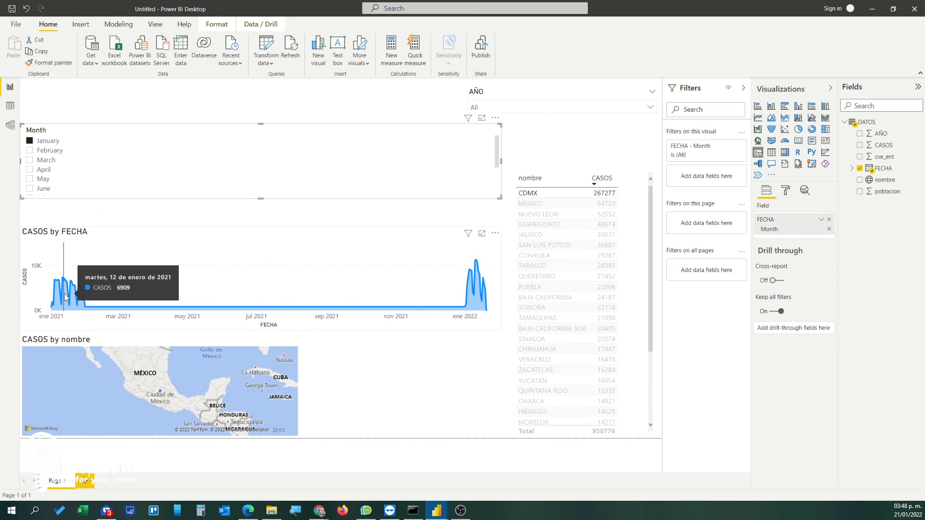
{"action": "left_click", "coordinate": [30, 141]}
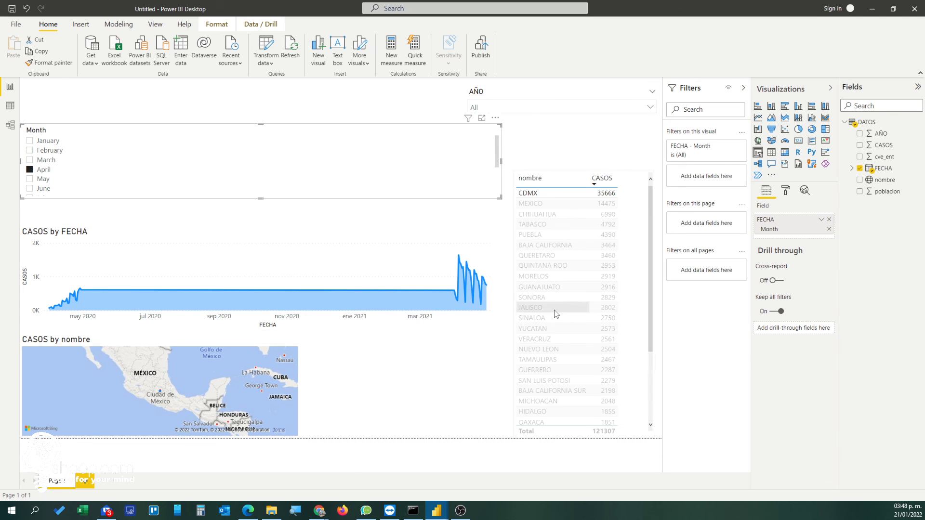
{"action": "left_click", "coordinate": [30, 170]}
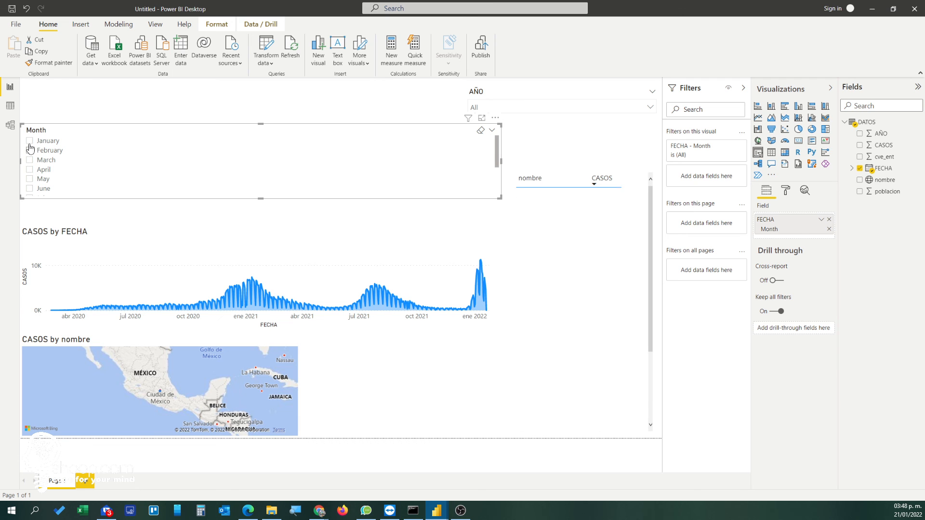
{"action": "left_click", "coordinate": [30, 141]}
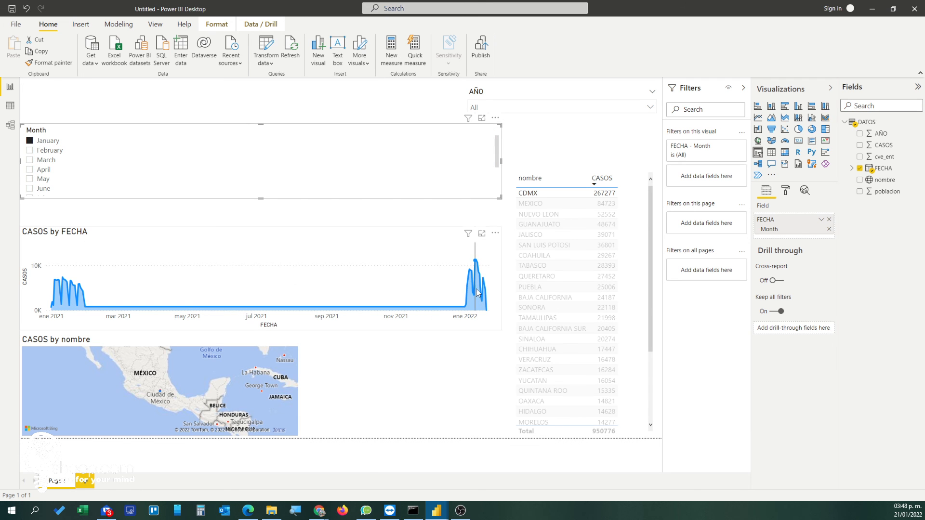
Step: Try 2022 alone and both years in the AÑO slicer, and leave only 2021 selected
{"action": "left_click", "coordinate": [512, 111]}
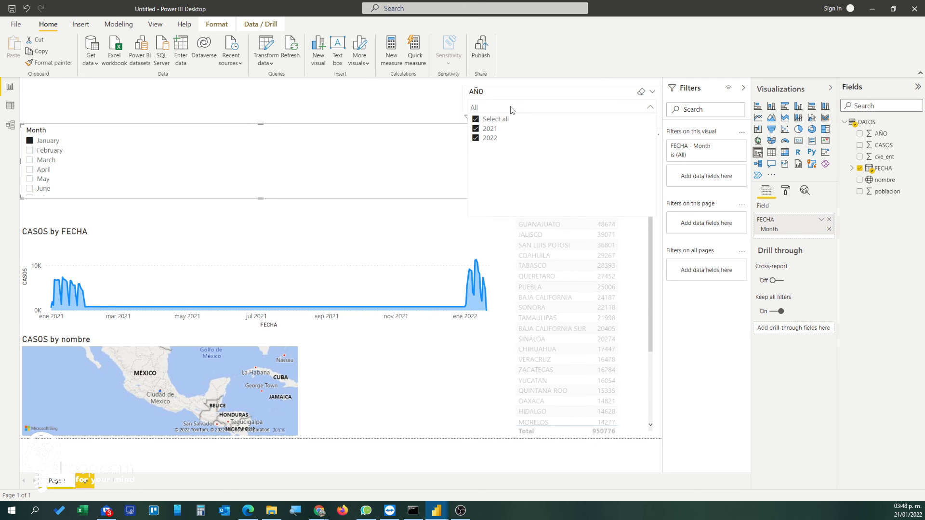
{"action": "left_click", "coordinate": [476, 141]}
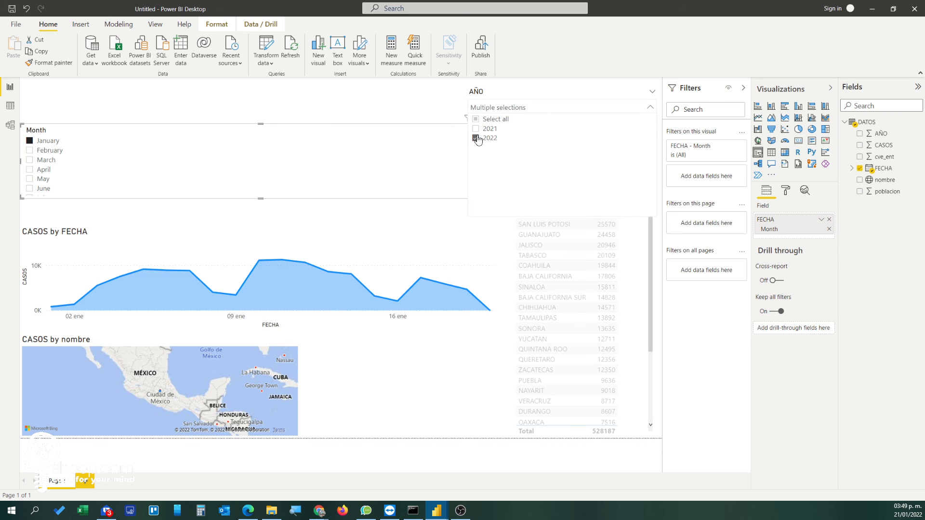
{"action": "left_click", "coordinate": [478, 131]}
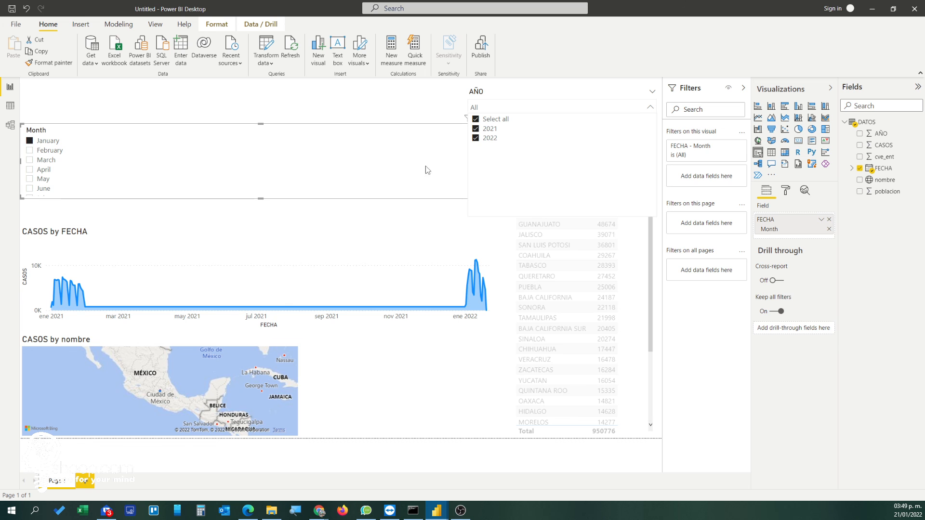
{"action": "left_click", "coordinate": [476, 138]}
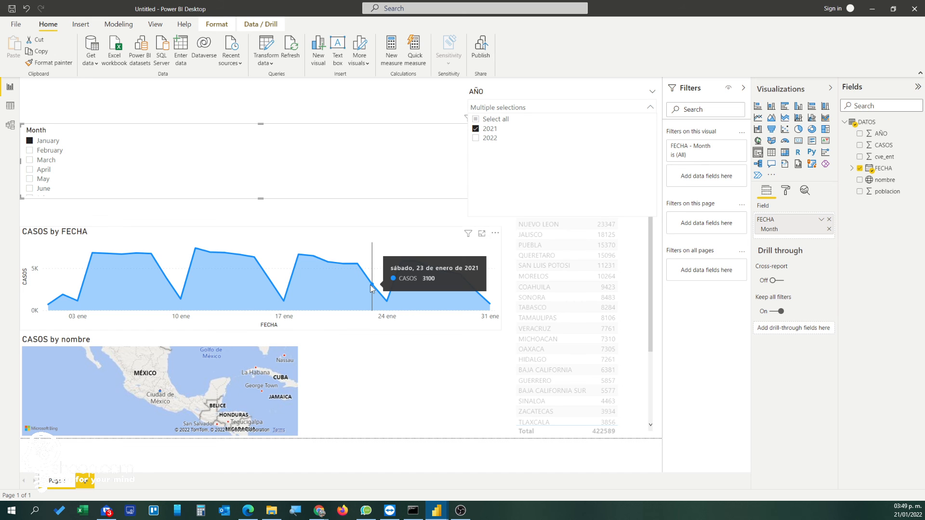
{"action": "left_click", "coordinate": [458, 346]}
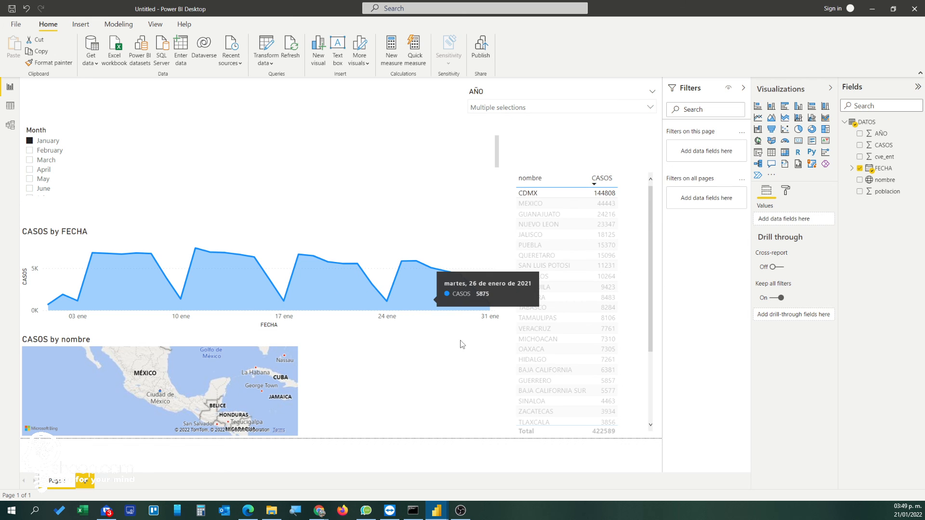
Step: Clear the CDMX cross-filter in the table and zoom the state map in on central Mexico
{"action": "left_click", "coordinate": [548, 191]}
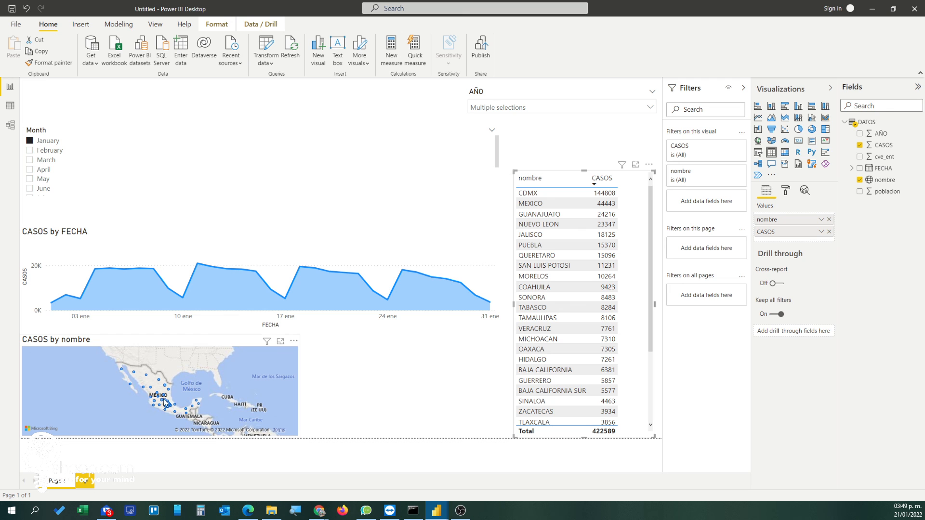
{"action": "scroll", "coordinate": [162, 392], "scroll_direction": "up", "scroll_amount": 5}
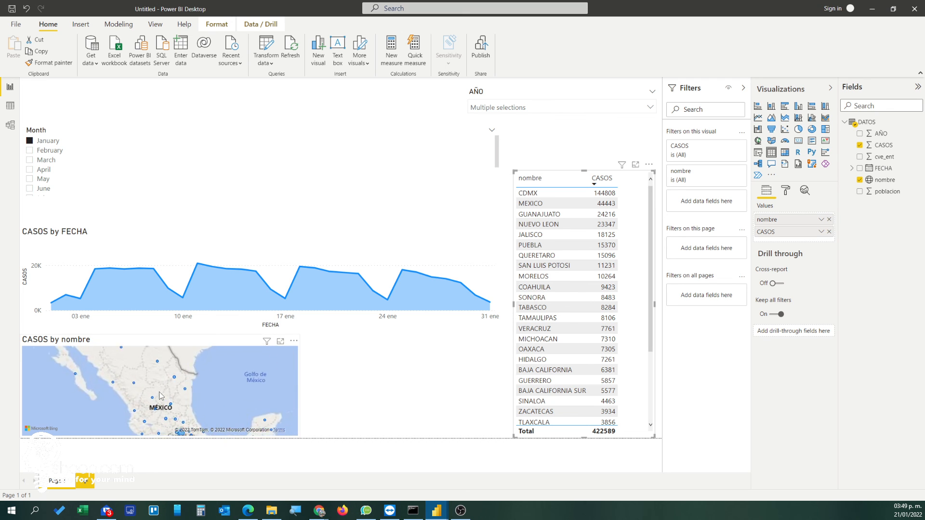
{"action": "left_click_drag", "start_coordinate": [222, 395], "coordinate": [224, 355]}
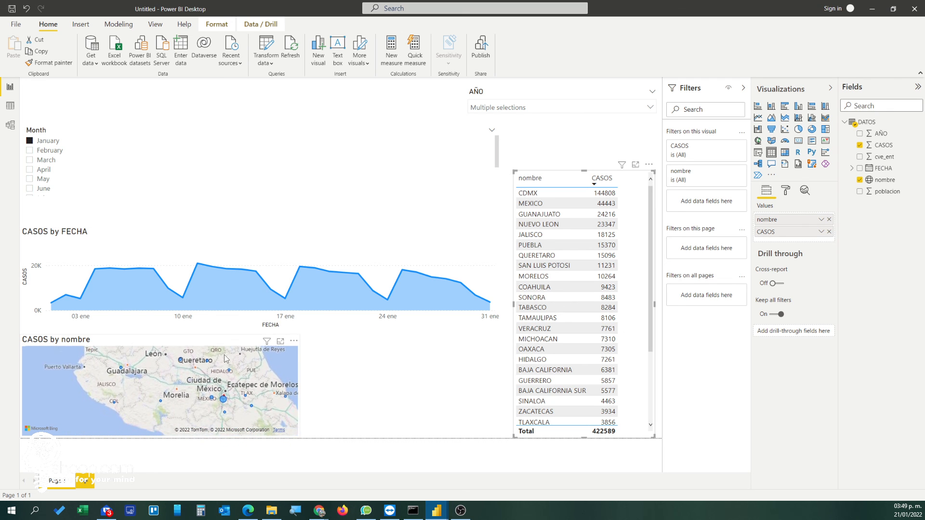
Step: Zoom the state map in further around Ciudad de México, and look through the DATOS table's rows in the data view before returning to the report
{"action": "scroll", "coordinate": [226, 379], "scroll_direction": "up", "scroll_amount": 2}
{"action": "scroll", "coordinate": [227, 383], "scroll_direction": "up", "scroll_amount": 1}
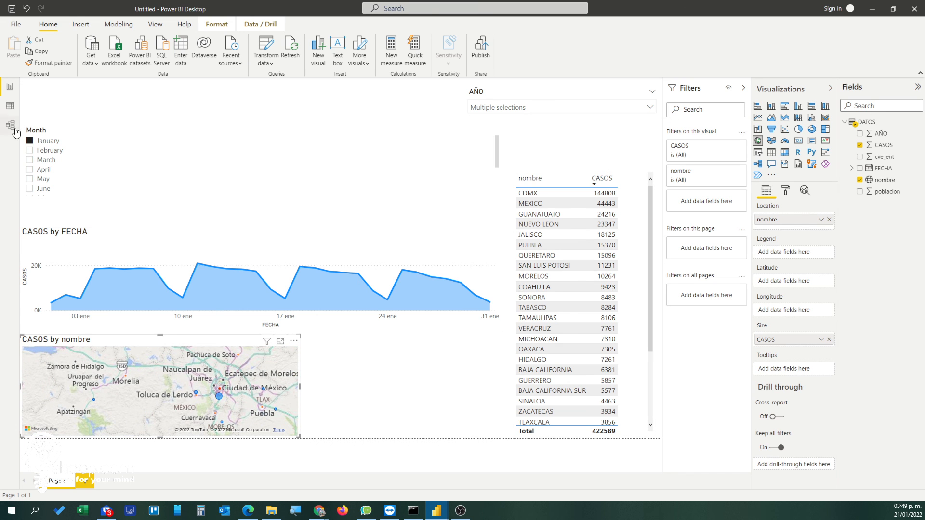
{"action": "left_click", "coordinate": [10, 106]}
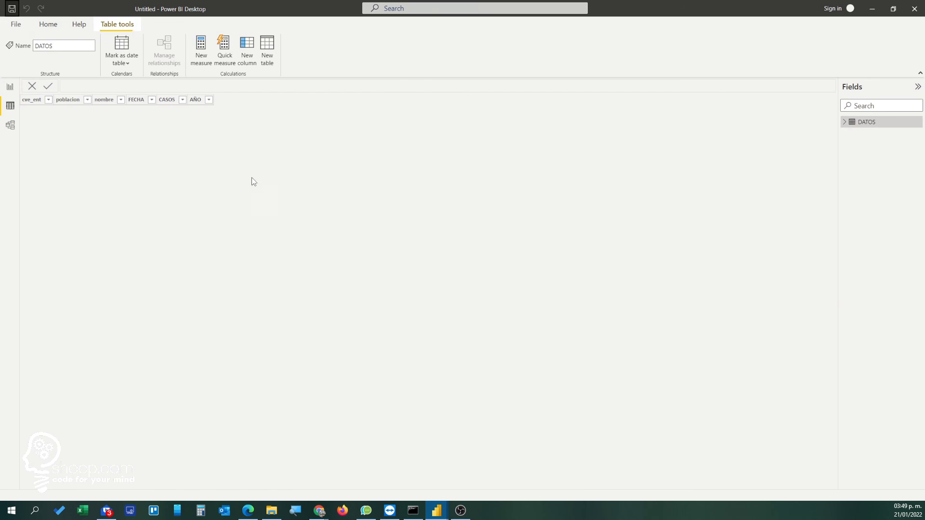
{"action": "scroll", "coordinate": [182, 245], "scroll_direction": "down", "scroll_amount": 12}
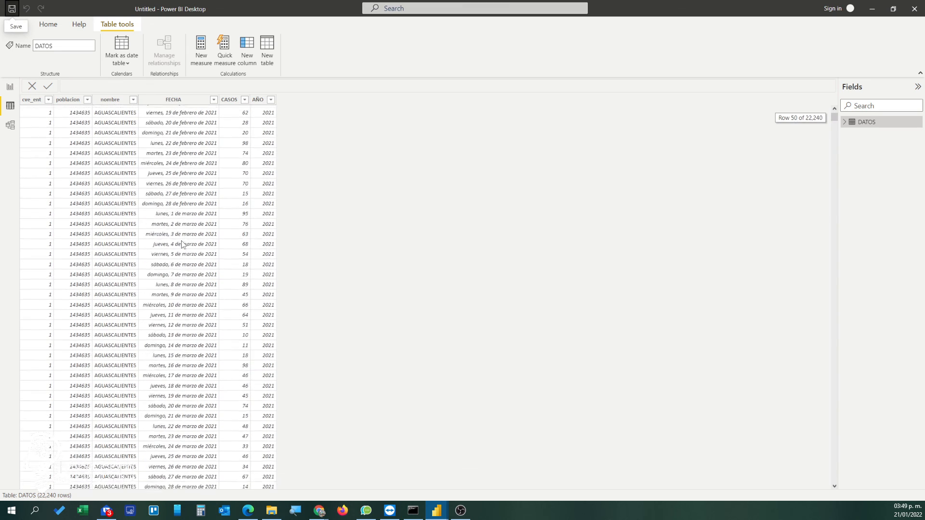
{"action": "scroll", "coordinate": [182, 245], "scroll_direction": "up", "scroll_amount": 12}
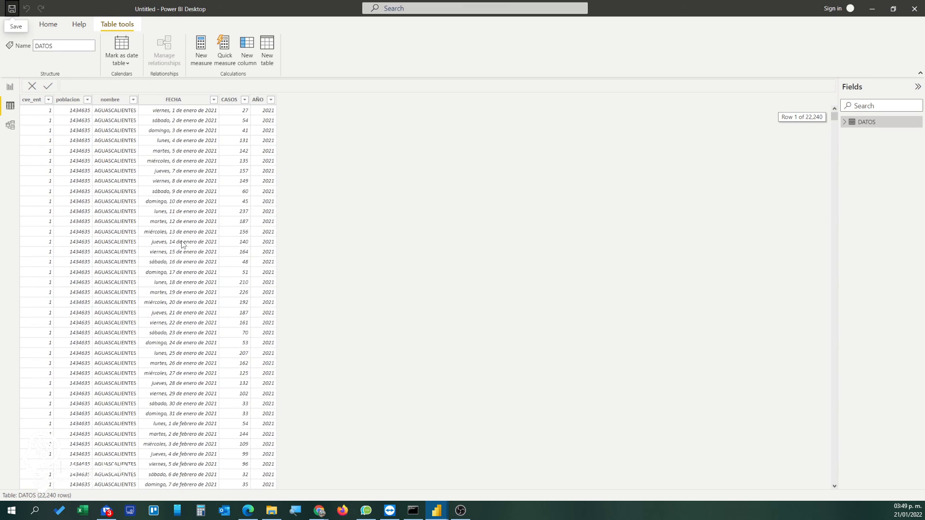
{"action": "left_click", "coordinate": [11, 86]}
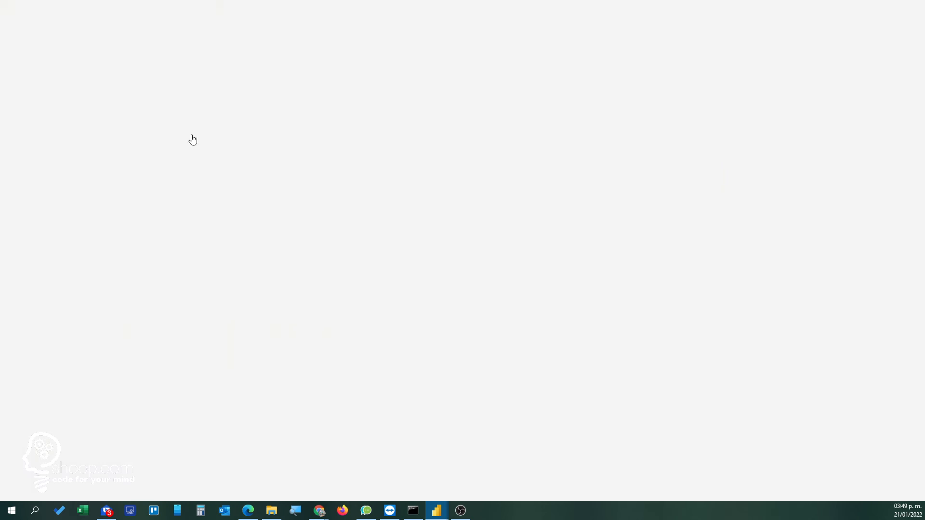
Step: Review the DATOS query's rows in Power Query Editor, and return to the report with Close & Apply
{"action": "left_click", "coordinate": [266, 45]}
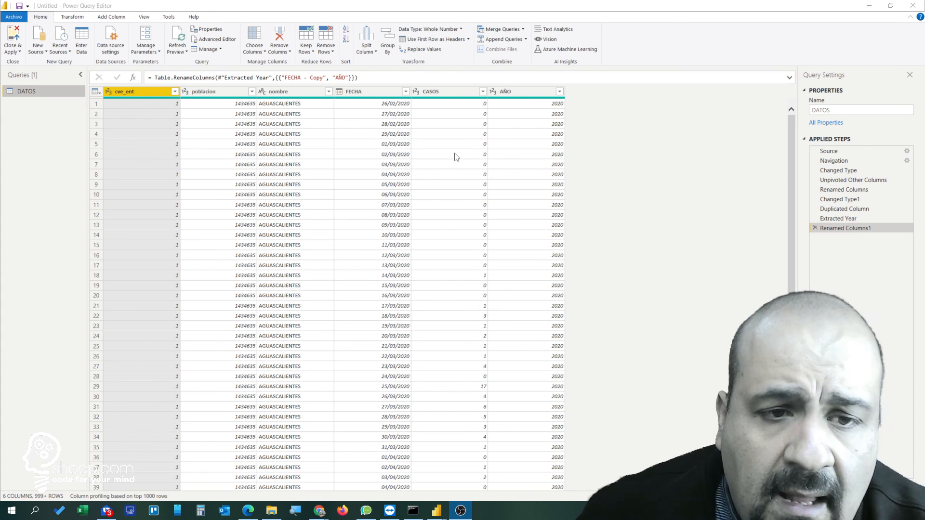
{"action": "scroll", "coordinate": [303, 235], "scroll_direction": "down", "scroll_amount": 8}
{"action": "scroll", "coordinate": [304, 236], "scroll_direction": "up", "scroll_amount": 8}
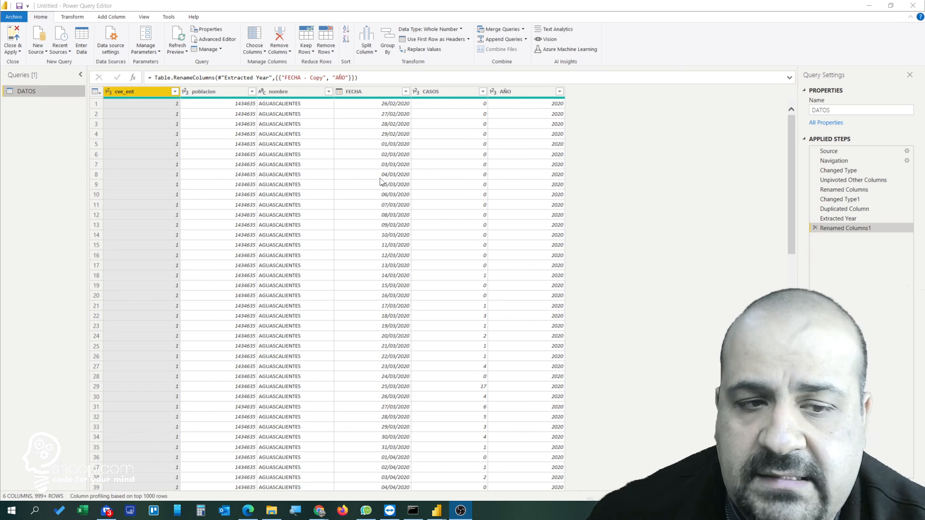
{"action": "left_click", "coordinate": [12, 39]}
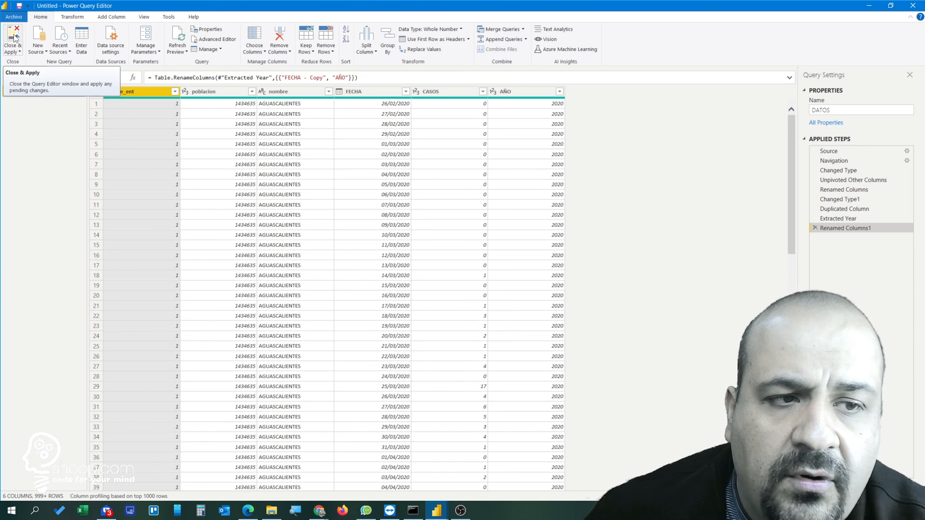
{"action": "left_click", "coordinate": [14, 37]}
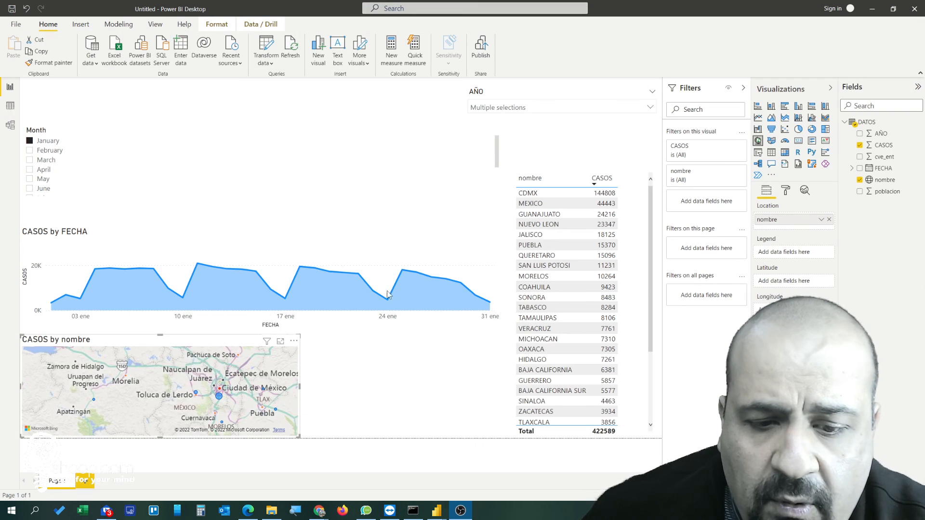